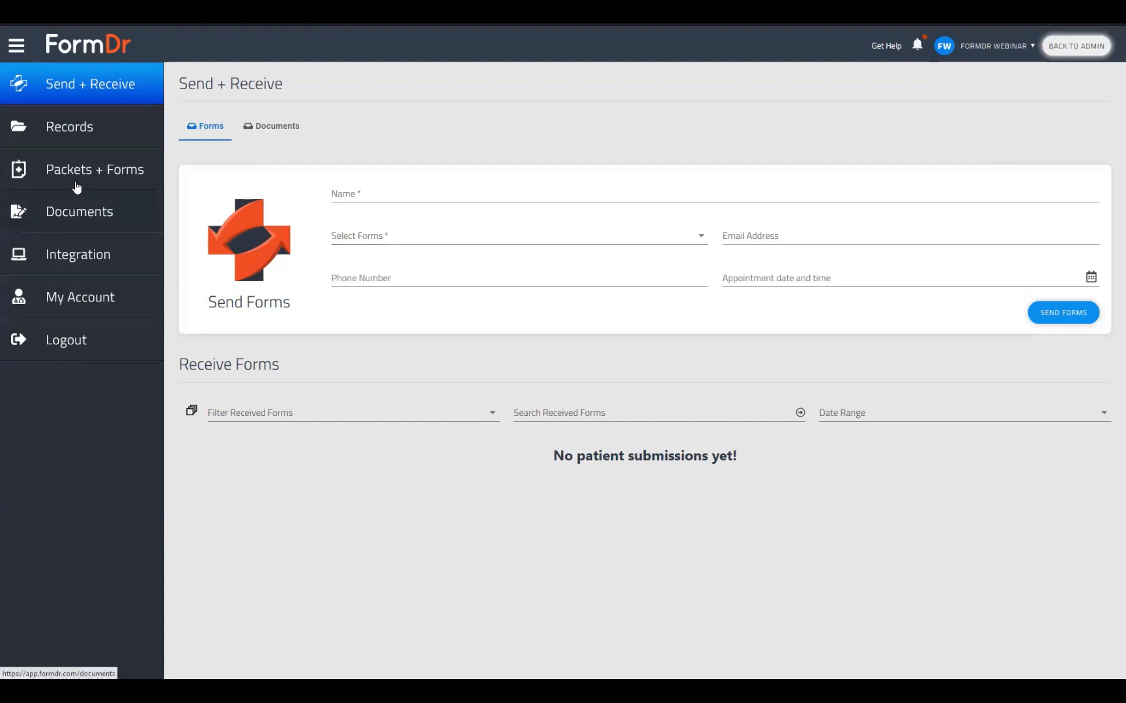
- Open the New Patient Intake Packet and the Registration Packet from the packet list and compare their headers and backgrounds
left_click(101, 177)
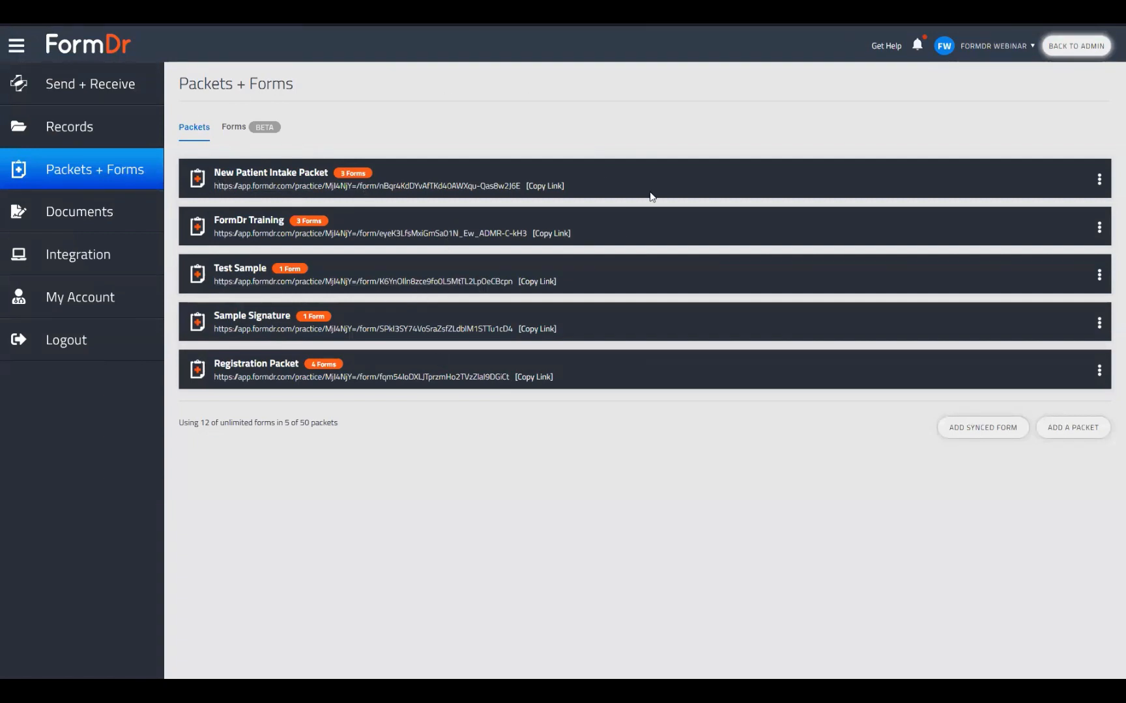
left_click(308, 187)
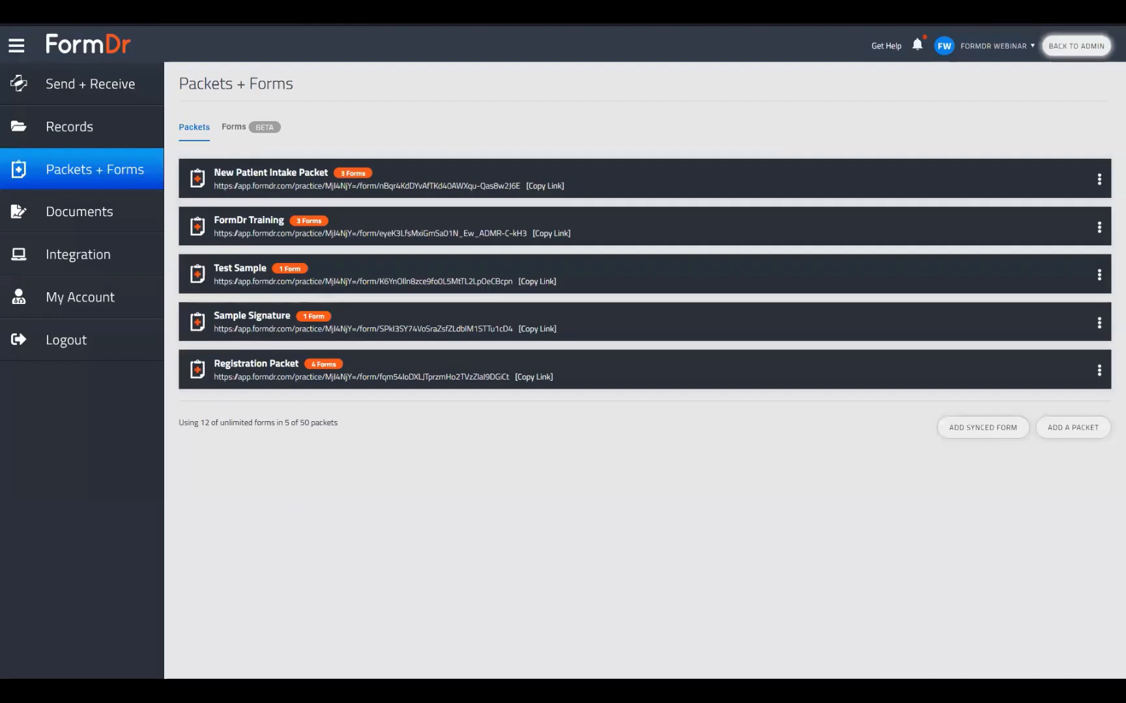
left_click(278, 381)
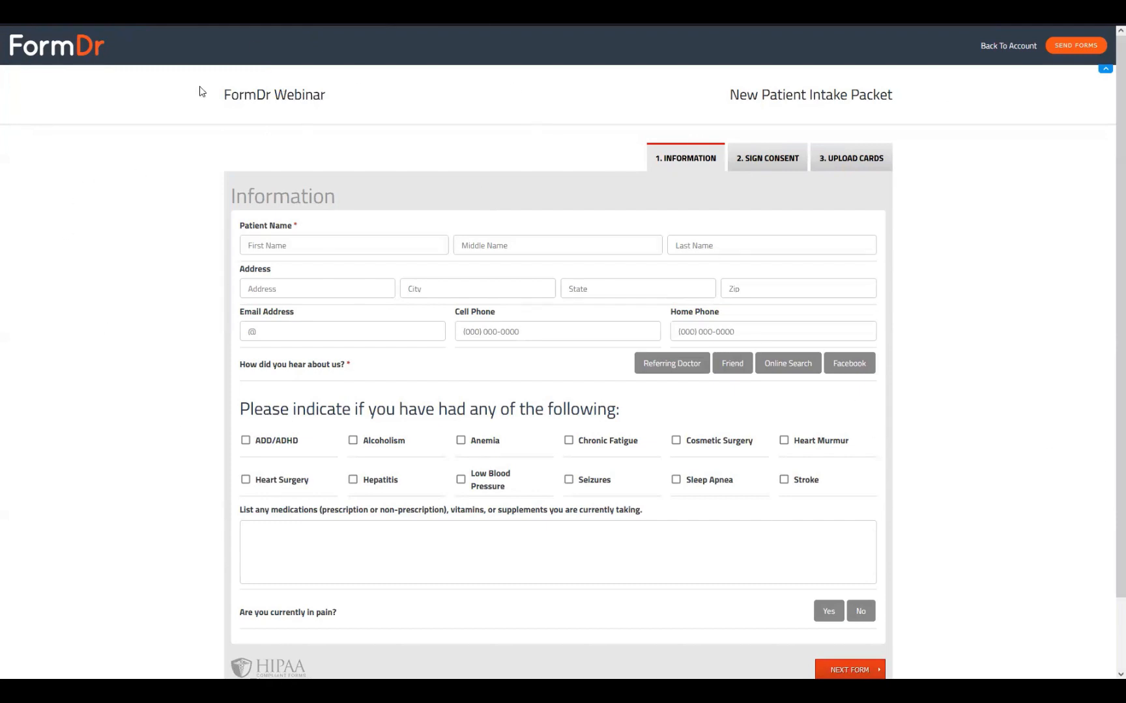
left_click_drag(198, 91, 332, 102)
left_click(275, 162)
left_click_drag(336, 99, 221, 105)
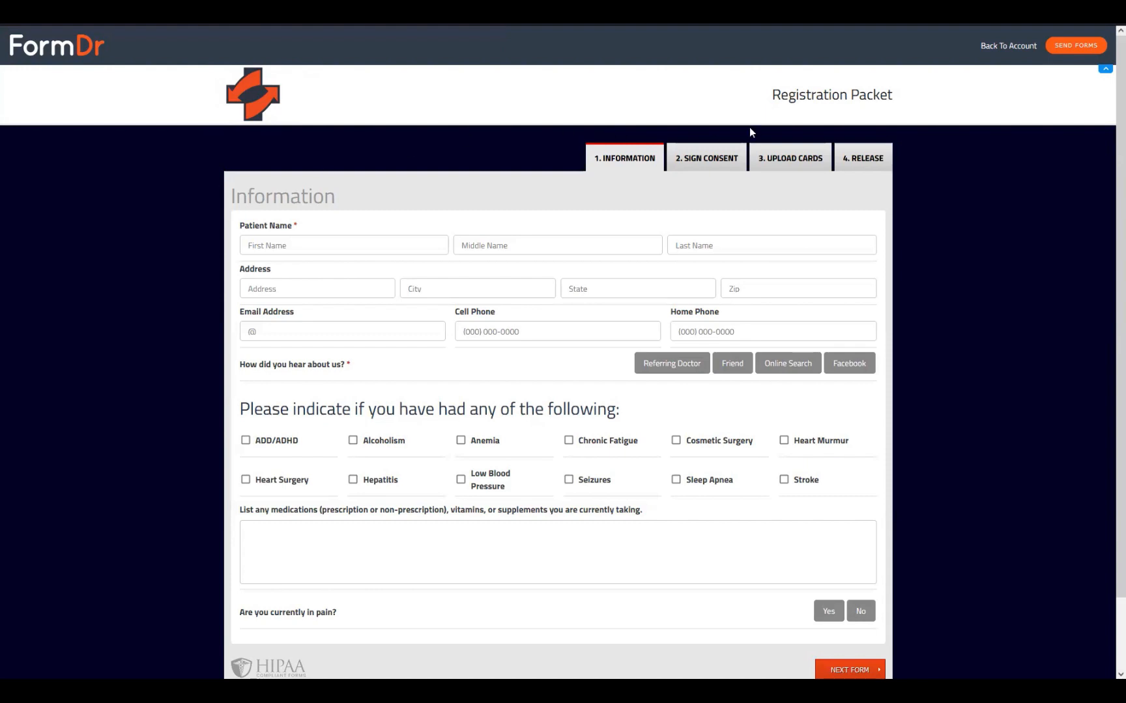
left_click_drag(750, 93, 953, 98)
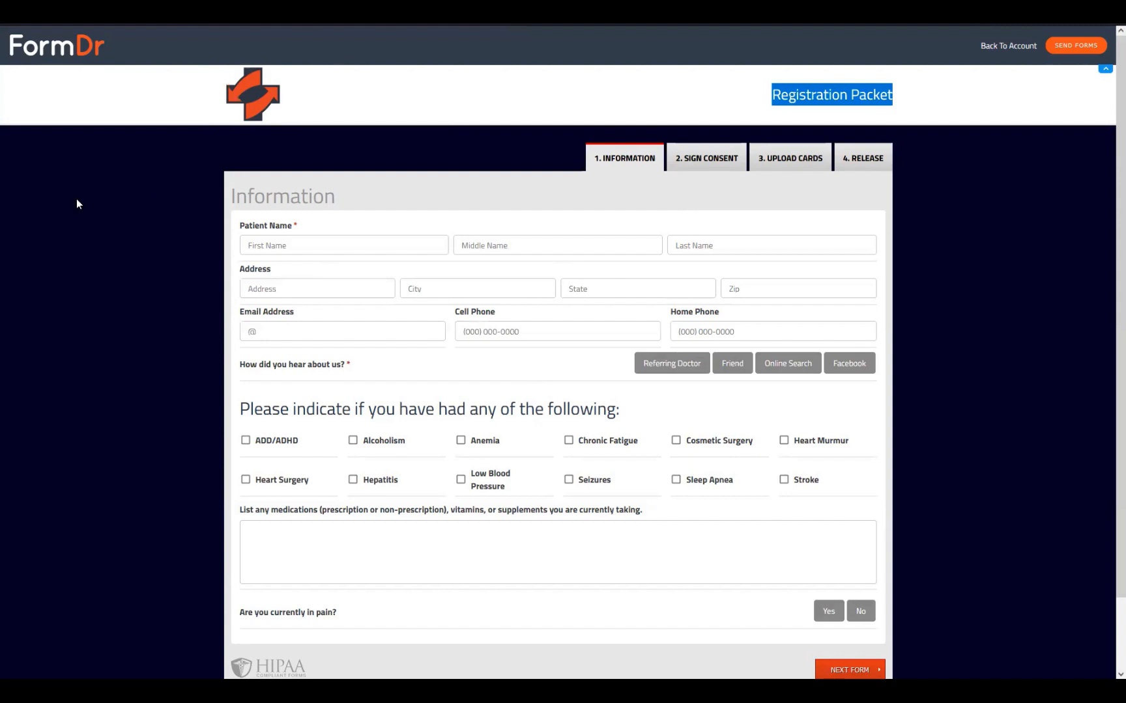
left_click(186, 315)
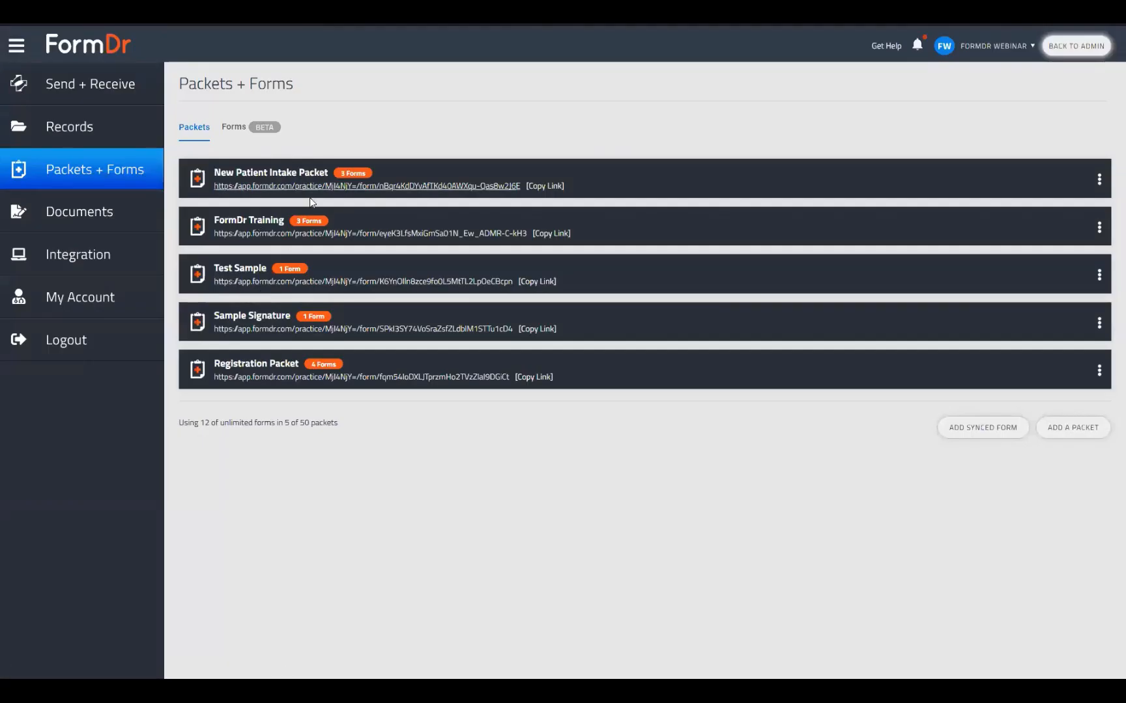
- Open the New Patient Intake Packet for form editing and advance through the Build stage to the Style stage
left_click(1099, 179)
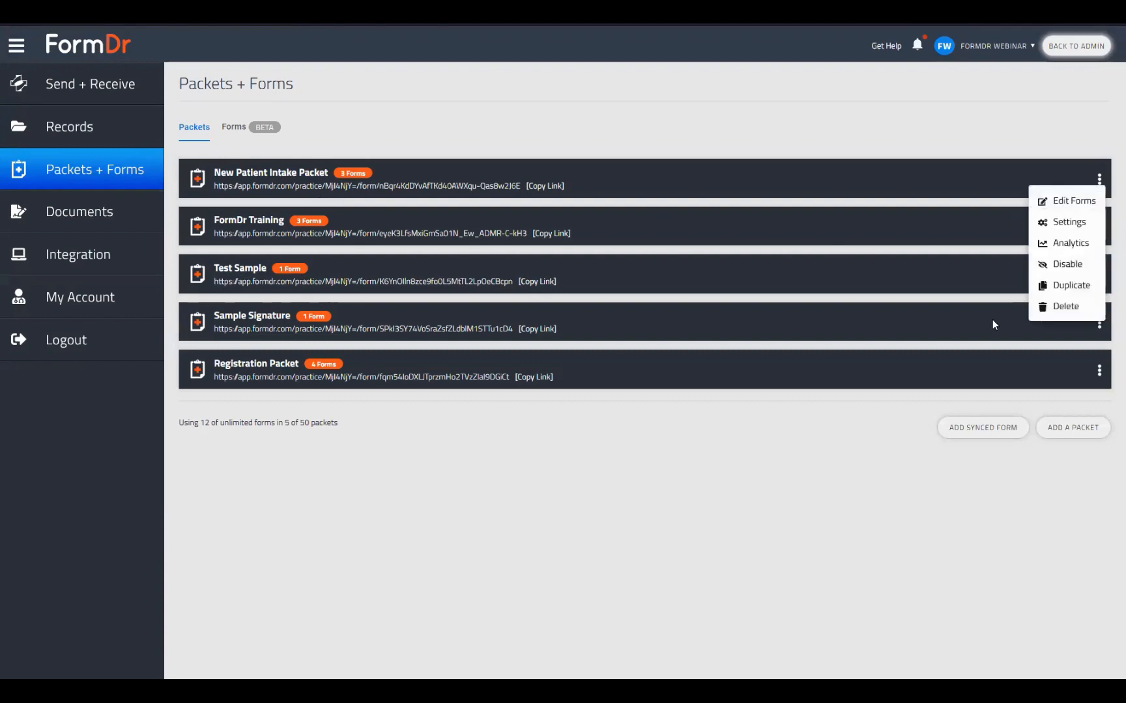
left_click(1079, 202)
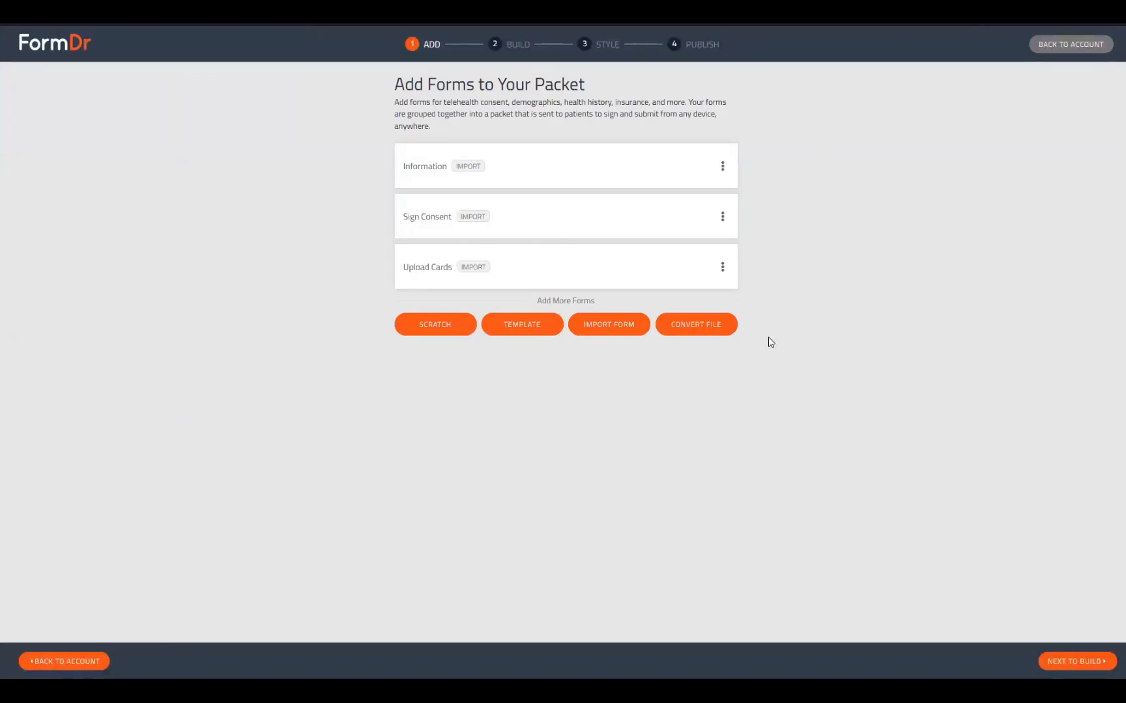
left_click(1065, 663)
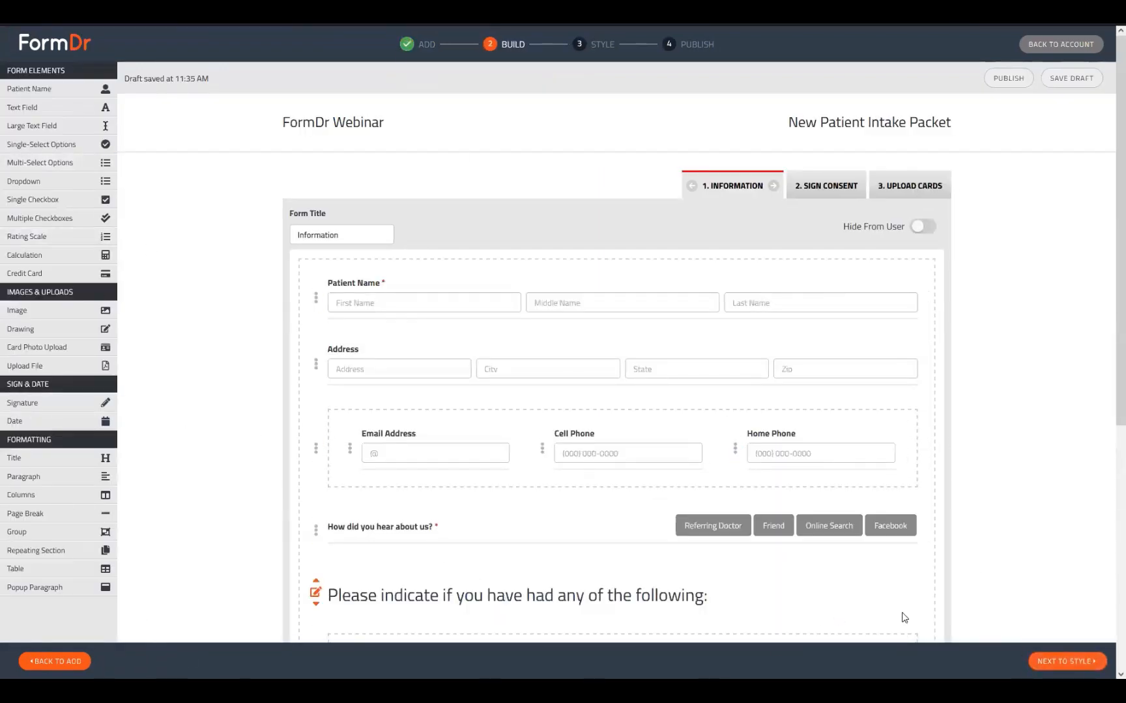
left_click(1064, 662)
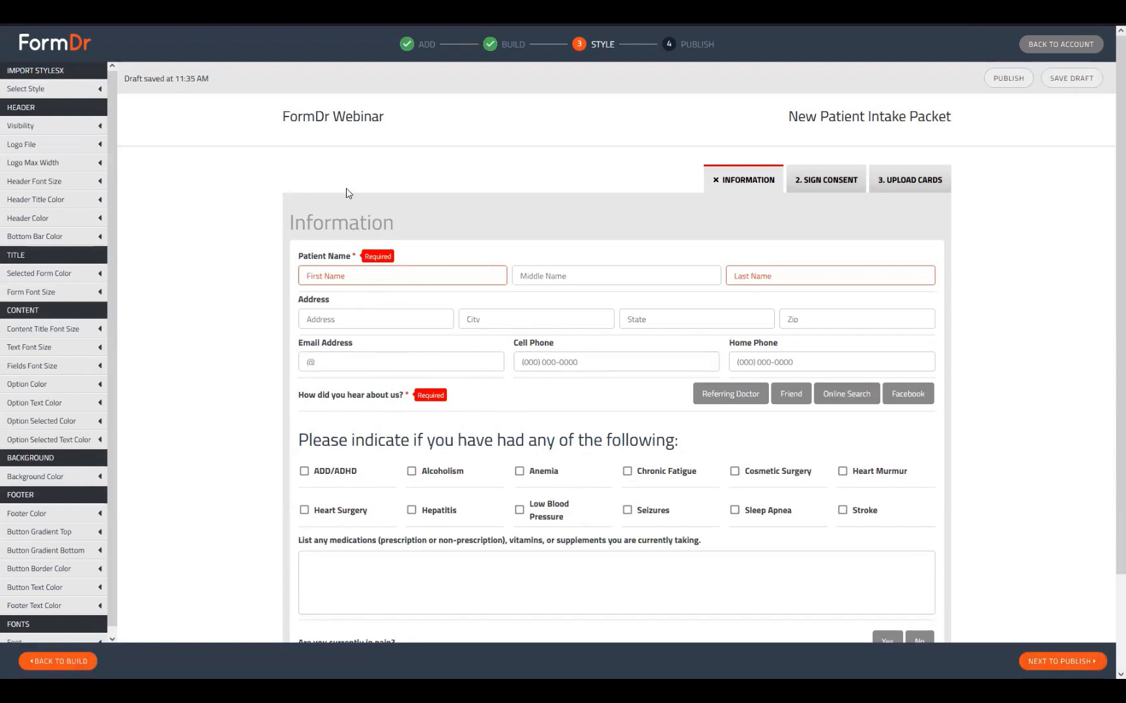
- In the form preview, try the Referring Doctor and Friend answers to "How did you hear about us?" and choose Online Search
left_click(731, 403)
left_click(791, 394)
left_click(845, 394)
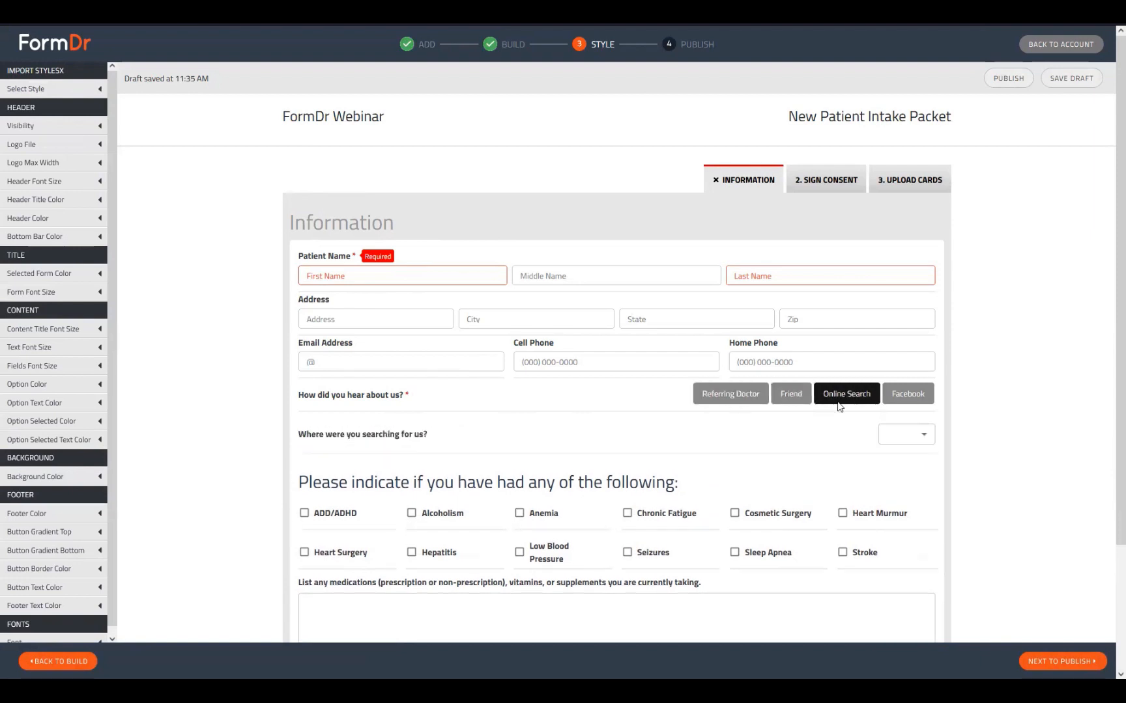
scroll(845, 438, "down", 3)
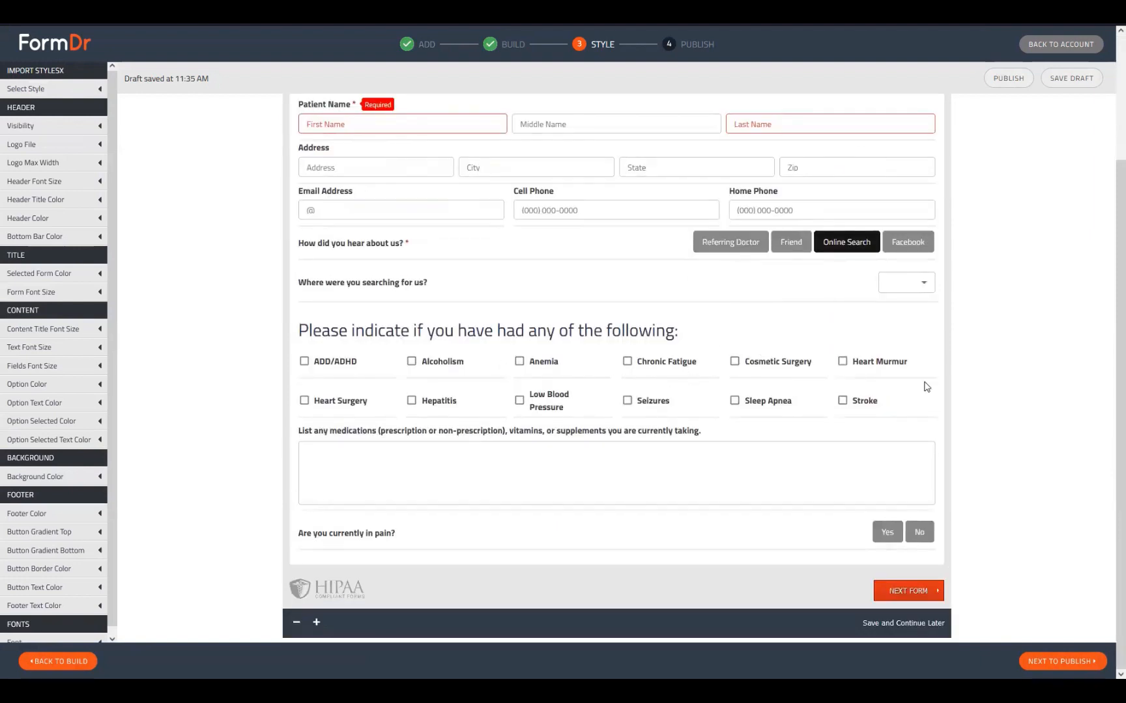
- Answer Yes to being currently in pain and circle the front figure's head, the back figure's feet and the side figures on the diagram
left_click(886, 532)
scroll(686, 413, "down", 3)
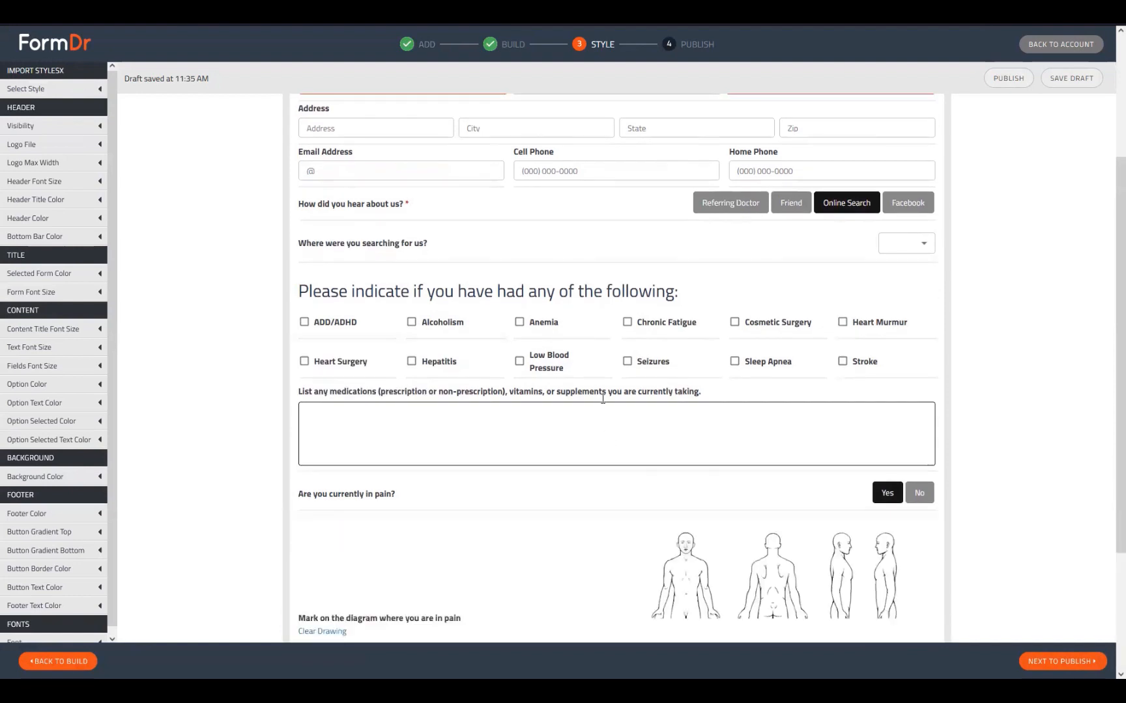
mouse_move(675, 343)
left_mouse_down()
mouse_move(687, 342)
mouse_move(655, 385)
left_mouse_up()
mouse_move(754, 494)
left_mouse_down()
mouse_move(792, 490)
mouse_move(777, 485)
left_mouse_up()
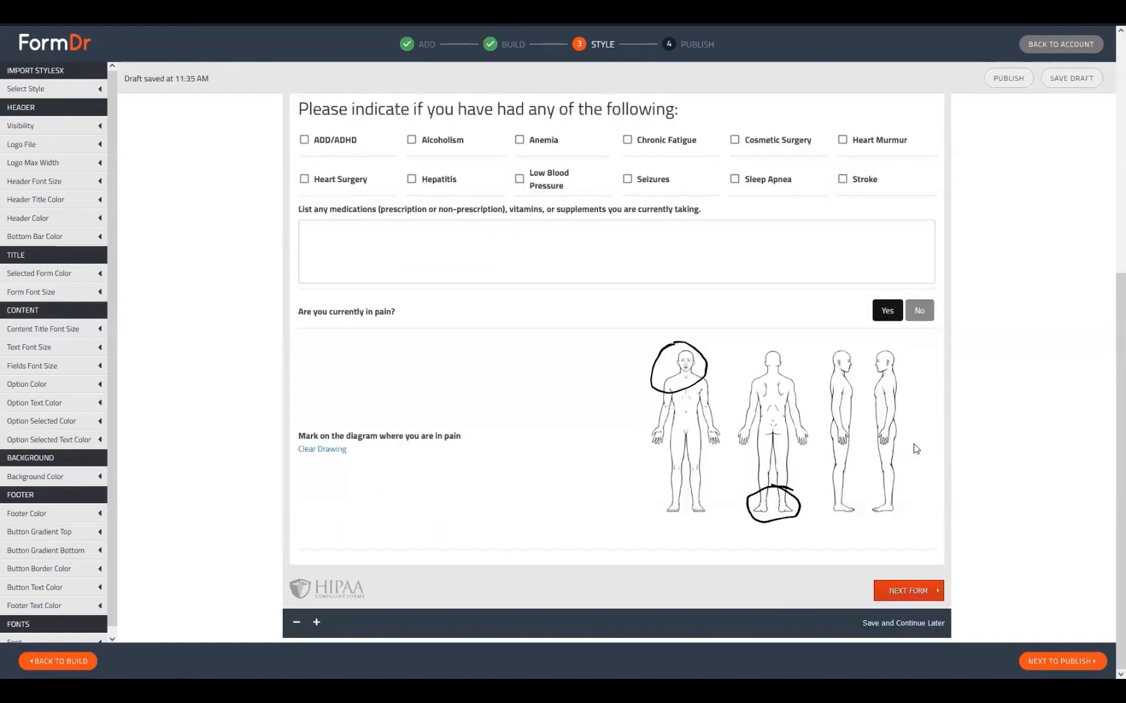
mouse_move(905, 341)
left_mouse_down()
mouse_move(816, 342)
mouse_move(905, 441)
left_mouse_up()
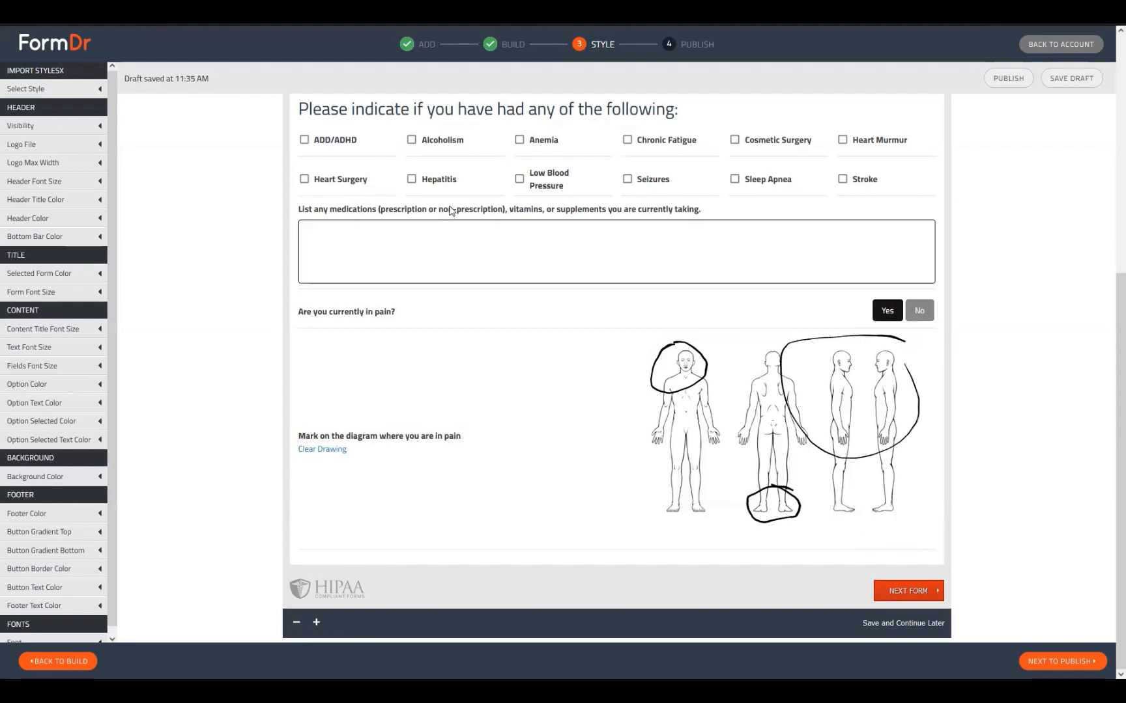
scroll(467, 452, "up", 3)
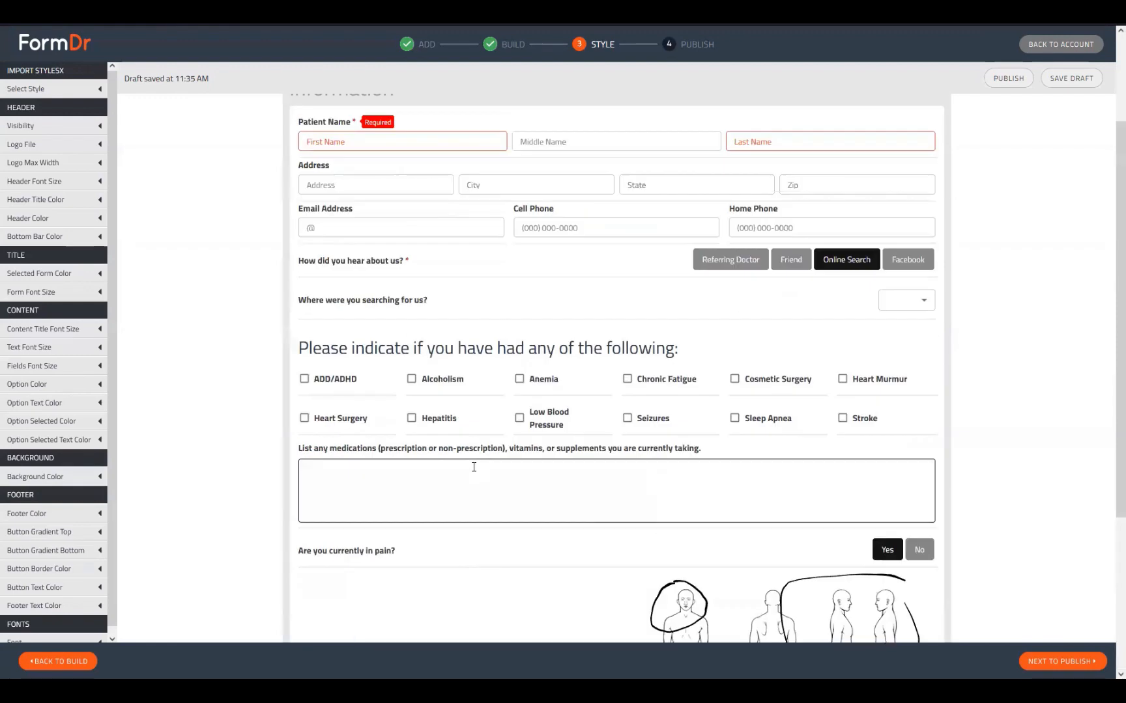
scroll(606, 469, "up", 2)
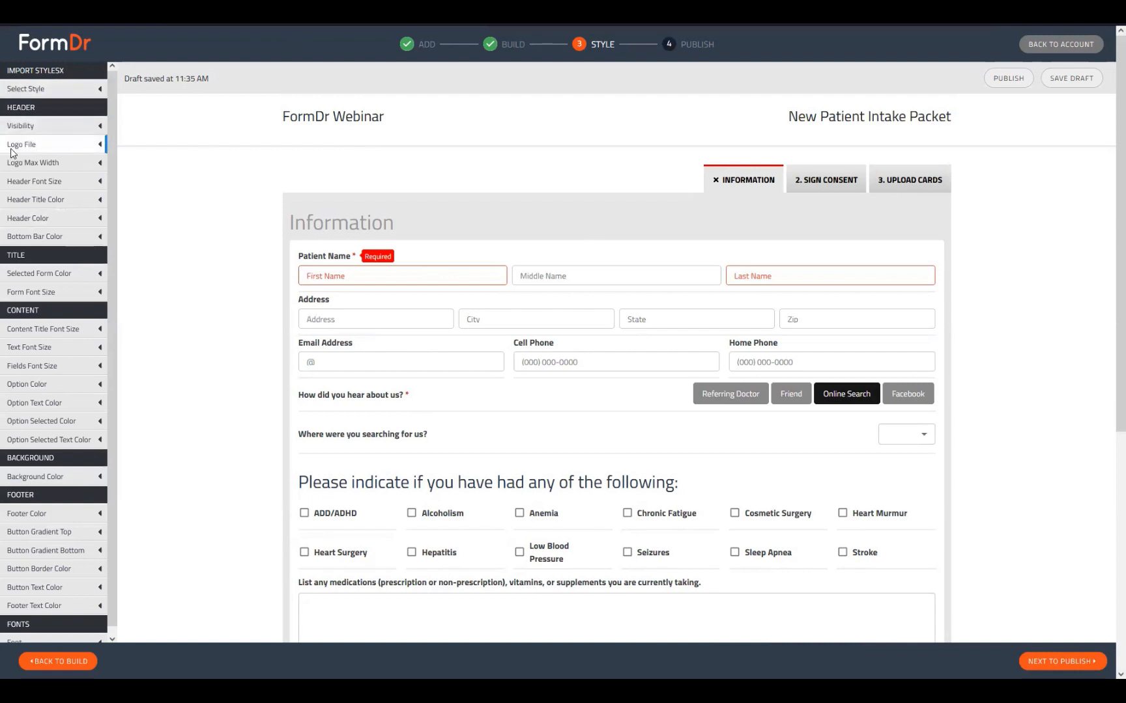
- Hide the packet's header and turn its visibility back on
left_click(41, 128)
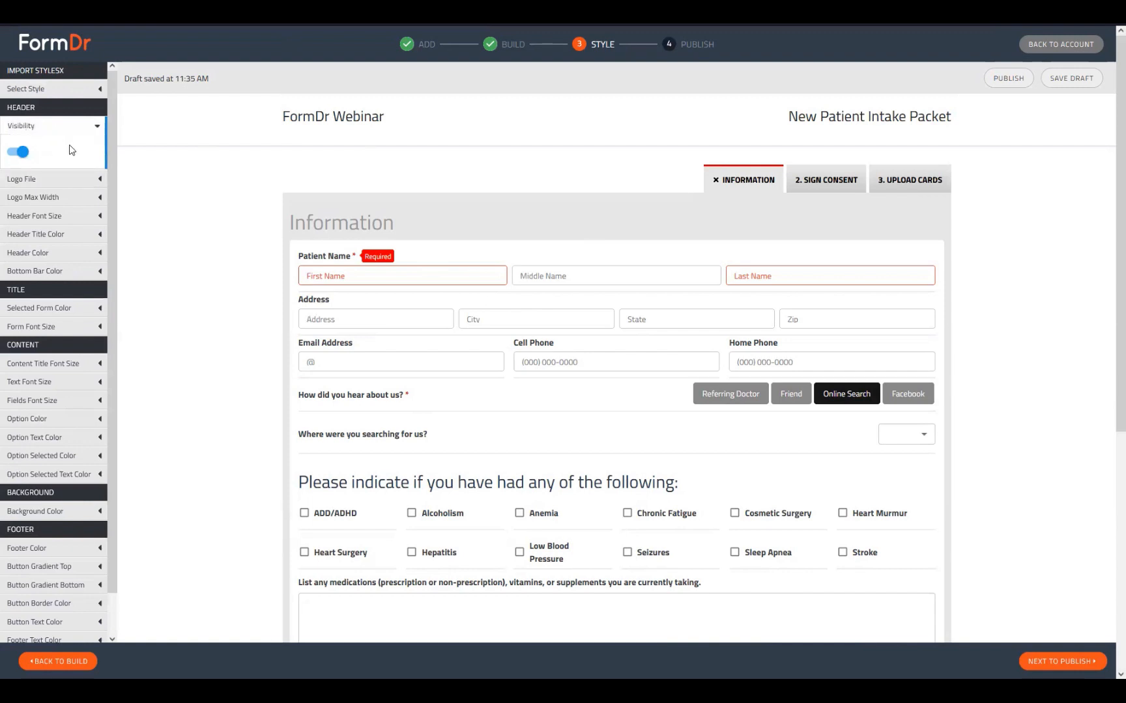
left_click(18, 153)
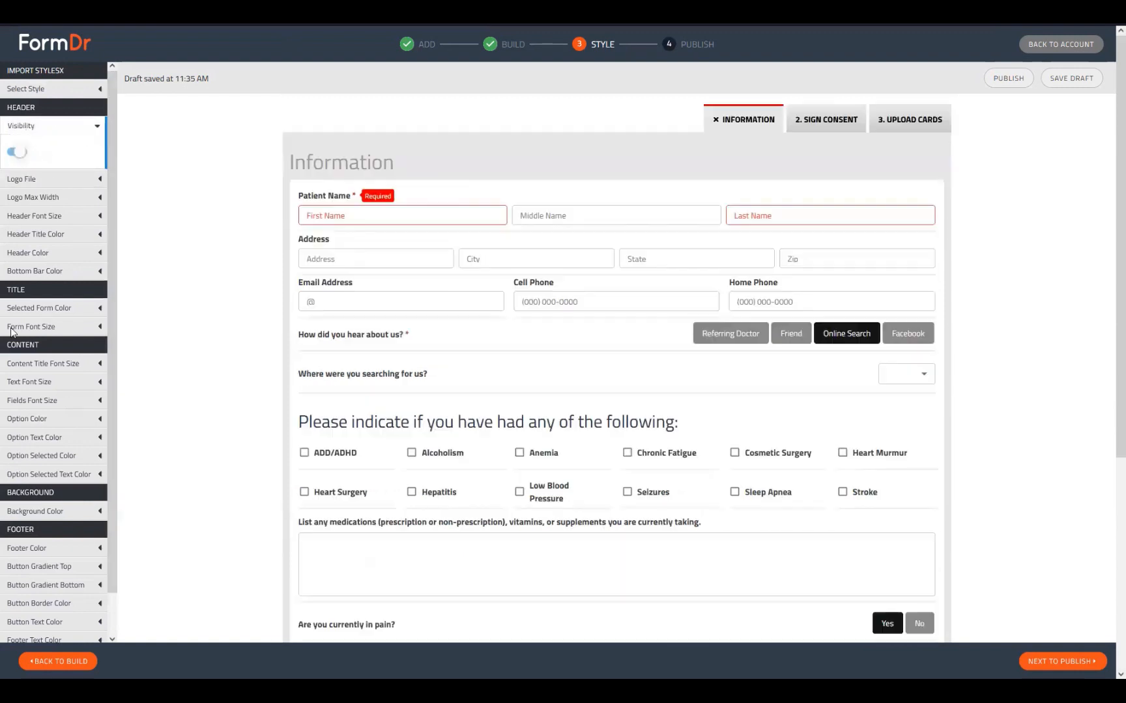
left_click(19, 155)
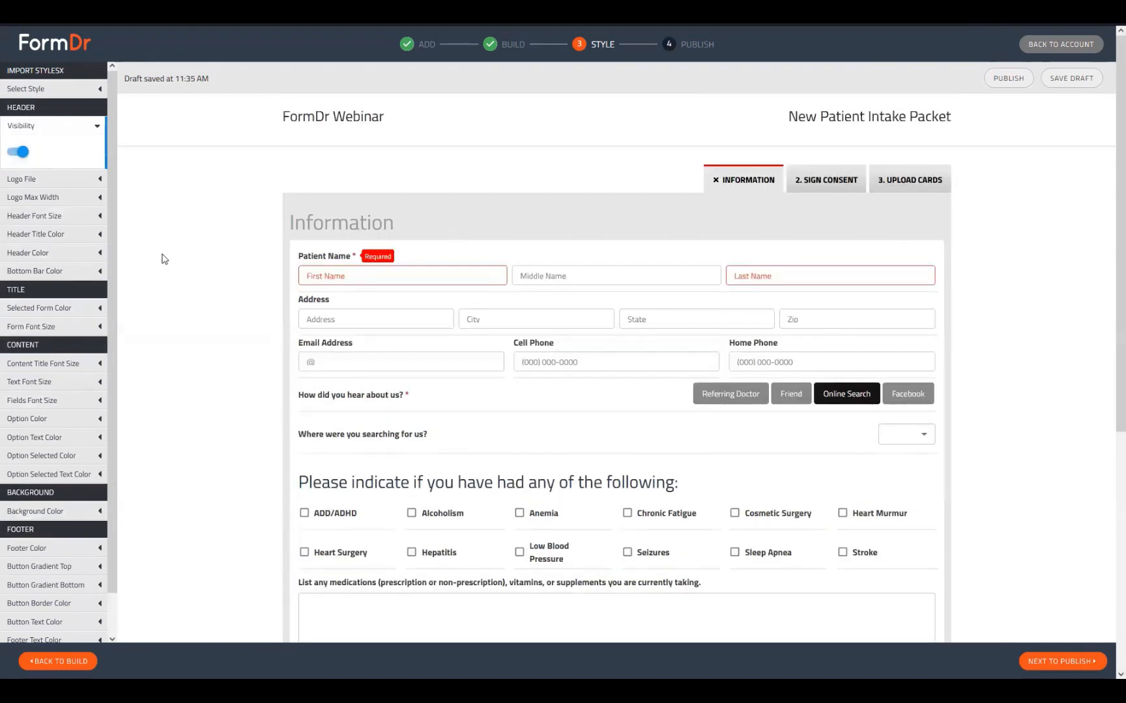
- Upload FormDr-Icon-Light.png from the Desktop as the header's logo file
left_click(57, 179)
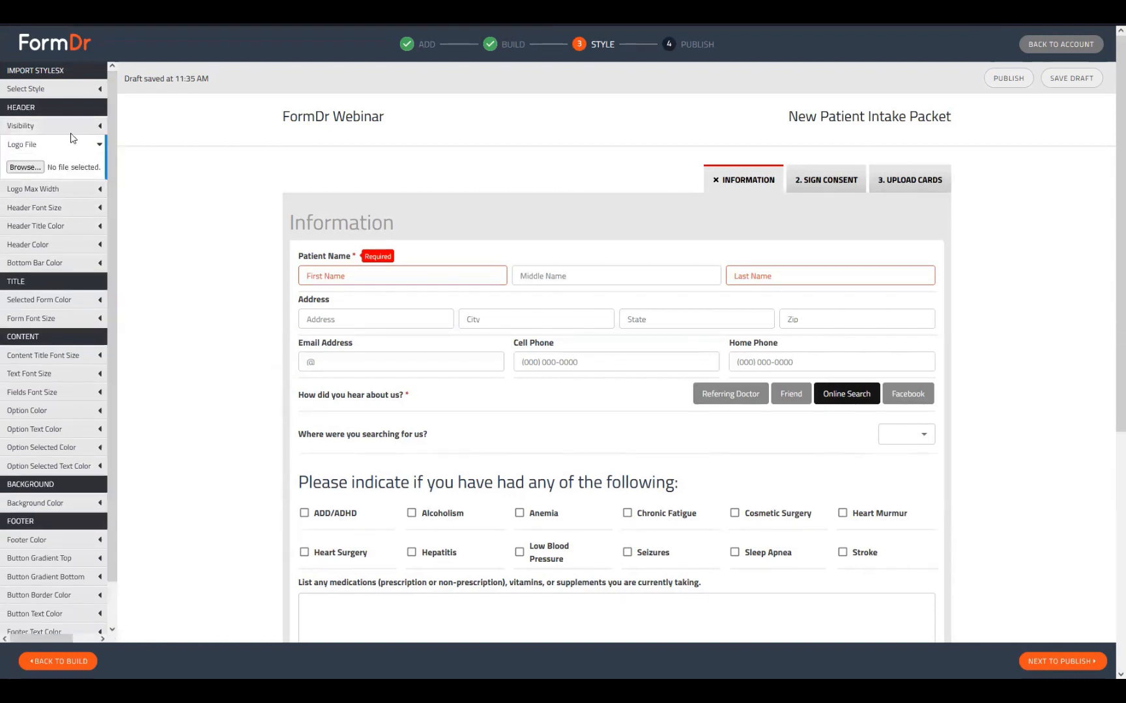
left_click(25, 167)
left_click(345, 246)
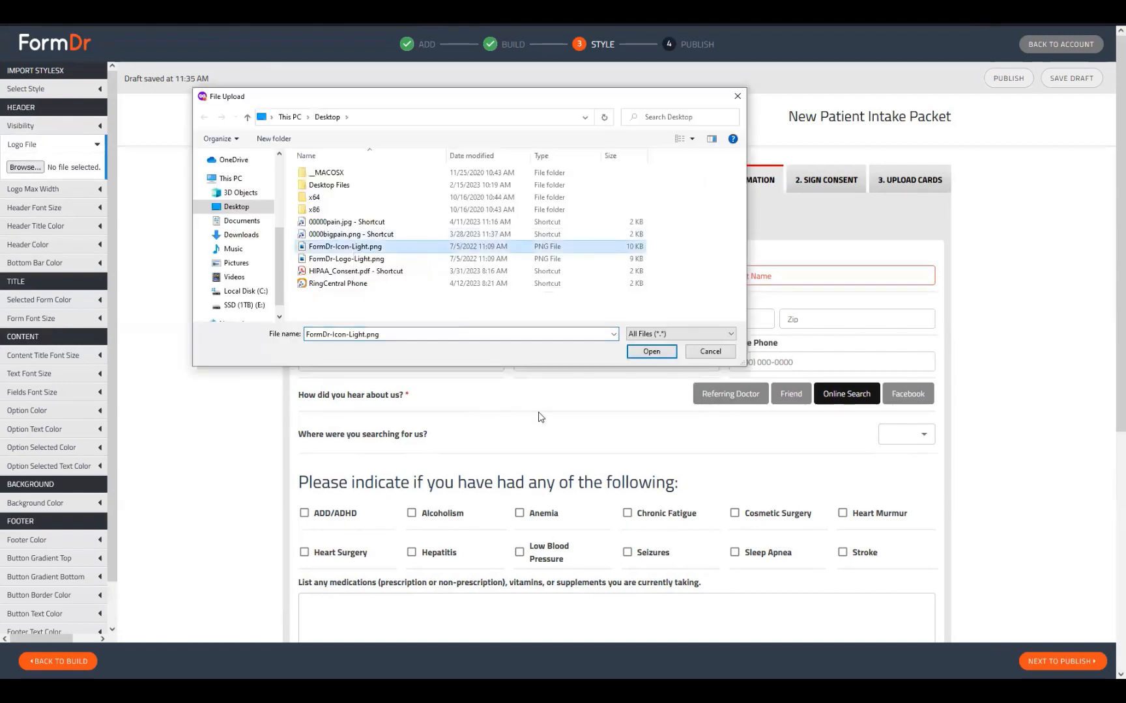
left_click(659, 357)
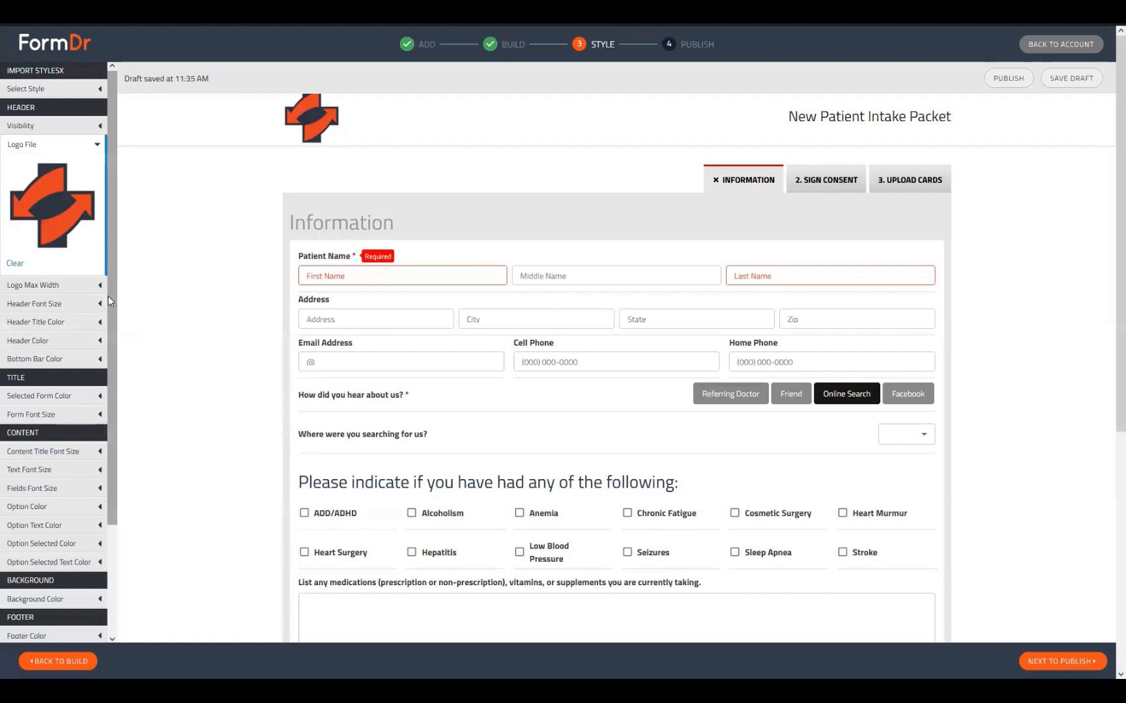
- Set the packet's background color to a dark navy blue, about #0B163A
scroll(108, 296, "down", 2)
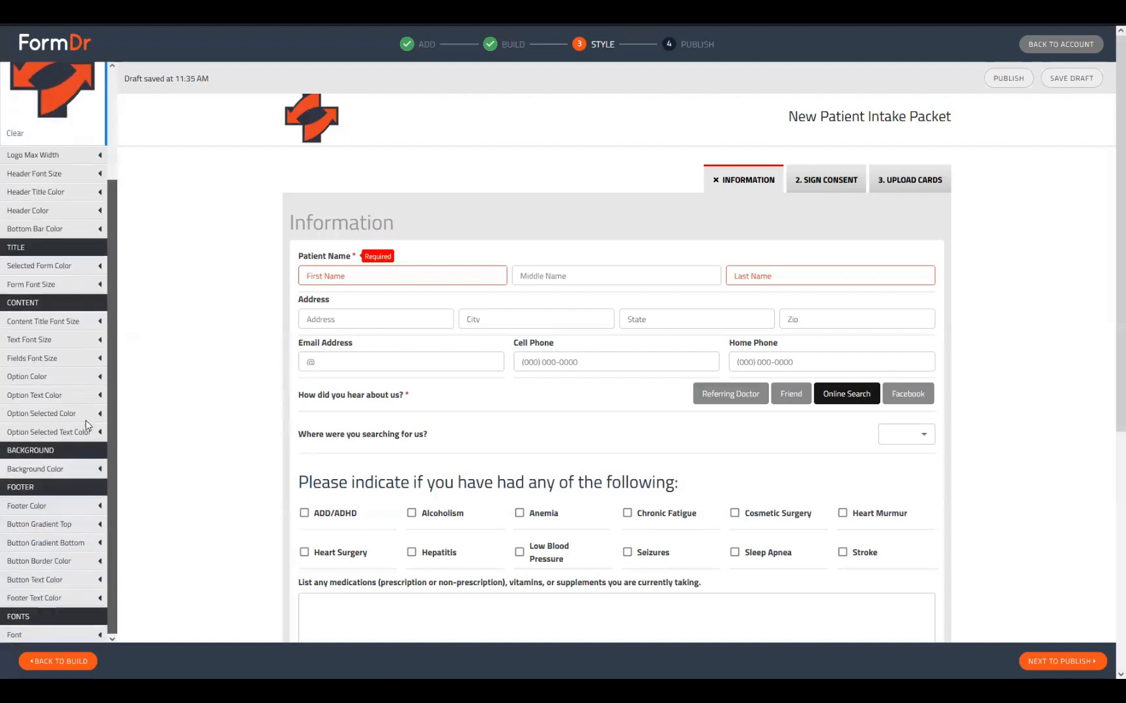
left_click(54, 464)
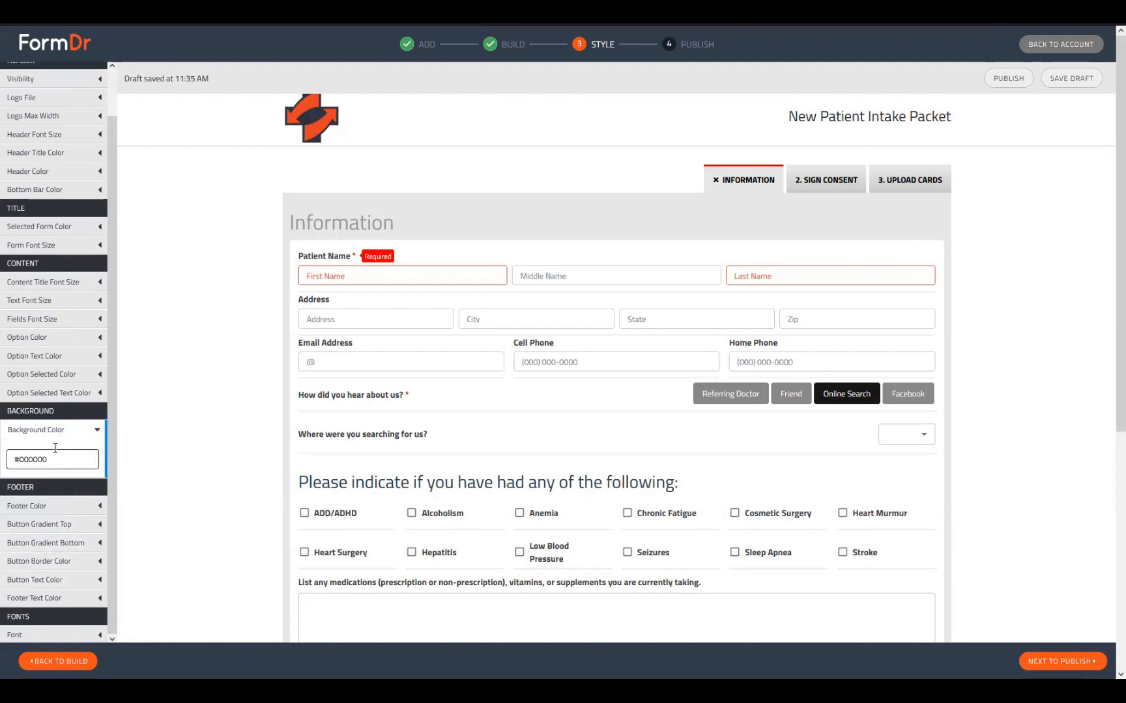
left_click(56, 456)
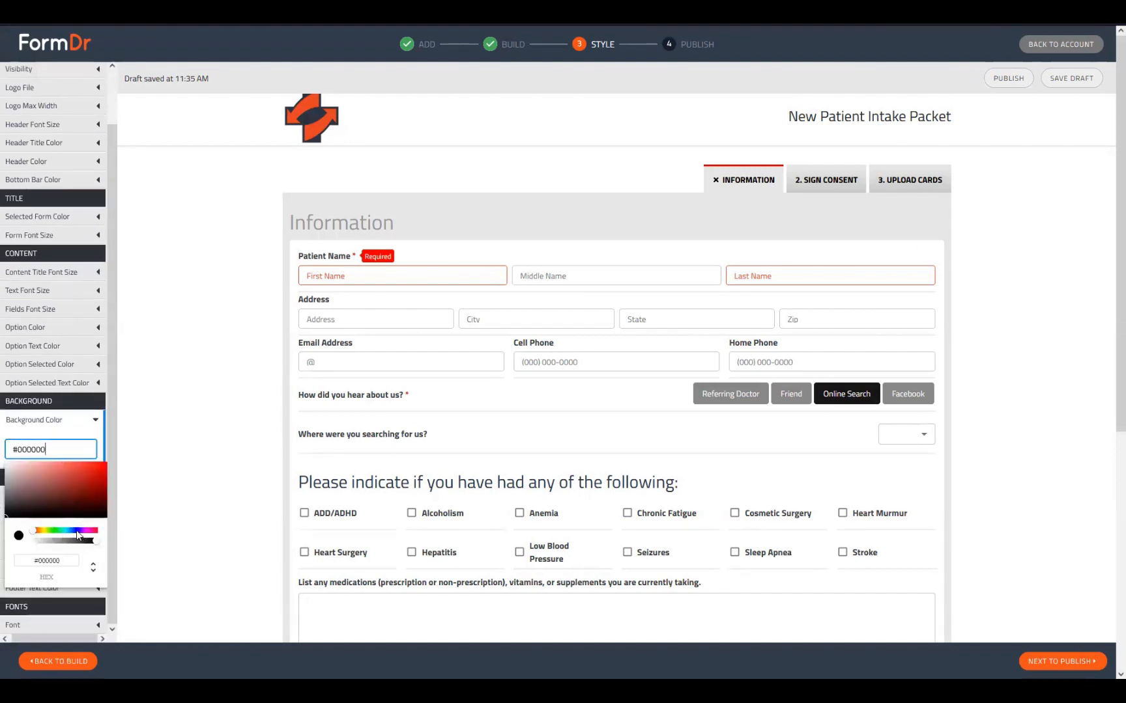
left_click(73, 530)
left_click(75, 502)
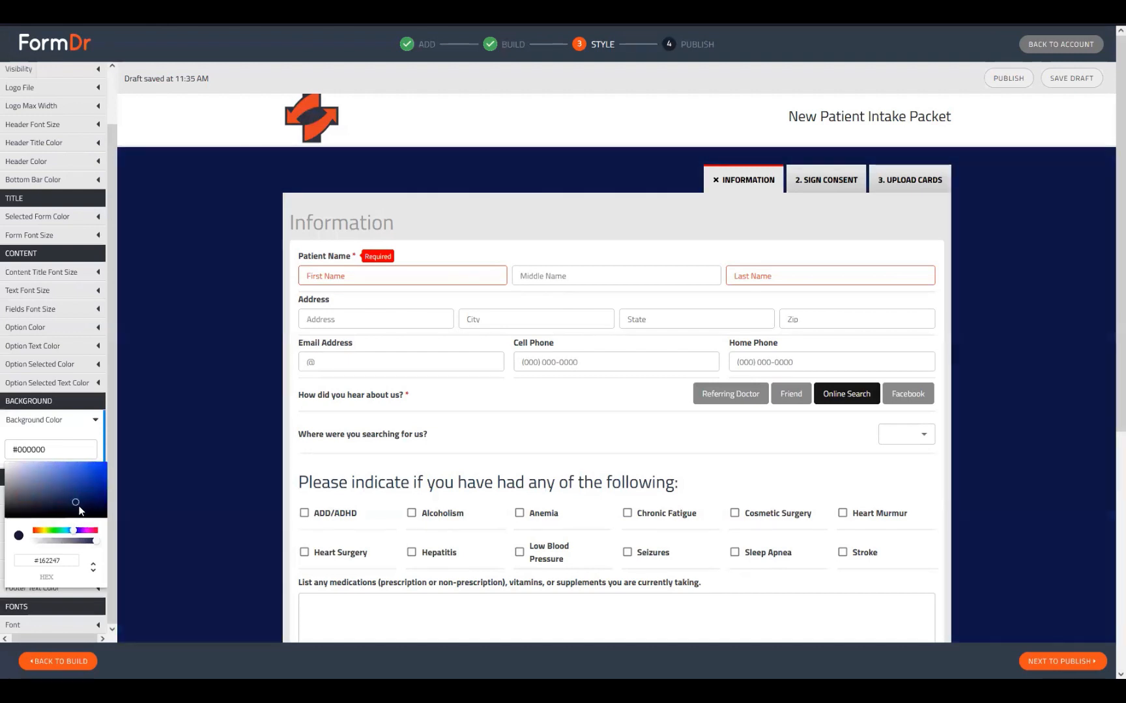
mouse_move(76, 502)
left_mouse_down()
mouse_move(69, 514)
mouse_move(99, 505)
mouse_move(90, 508)
left_mouse_up()
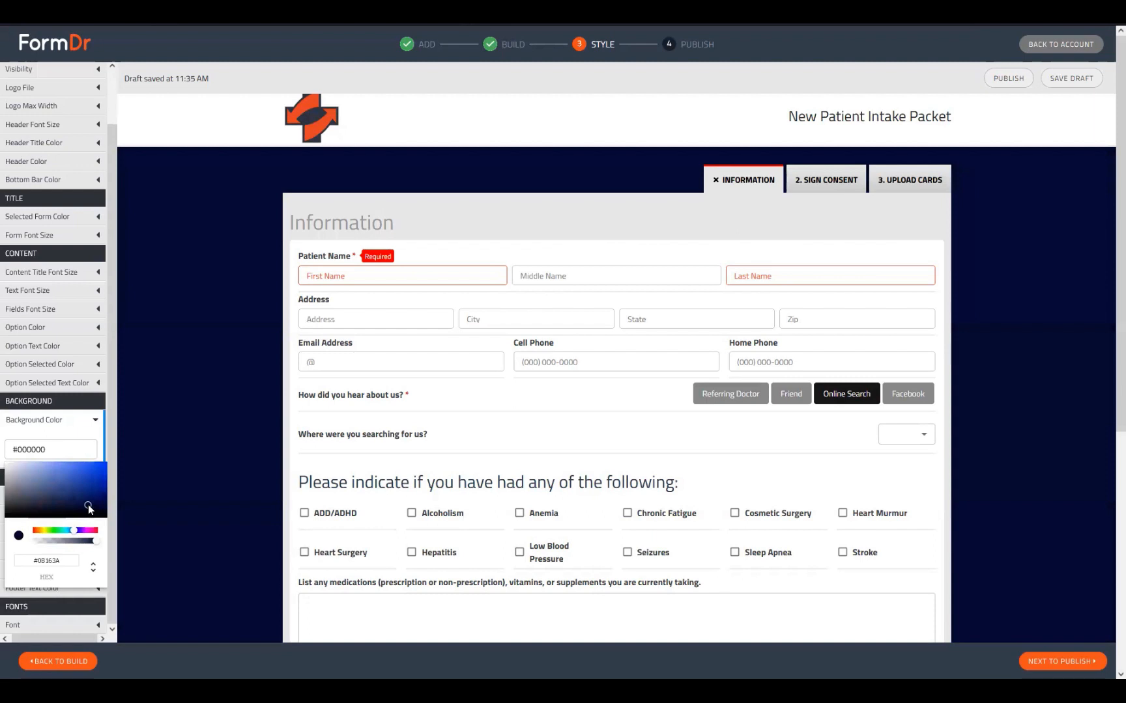
left_click(65, 559)
left_click(66, 450)
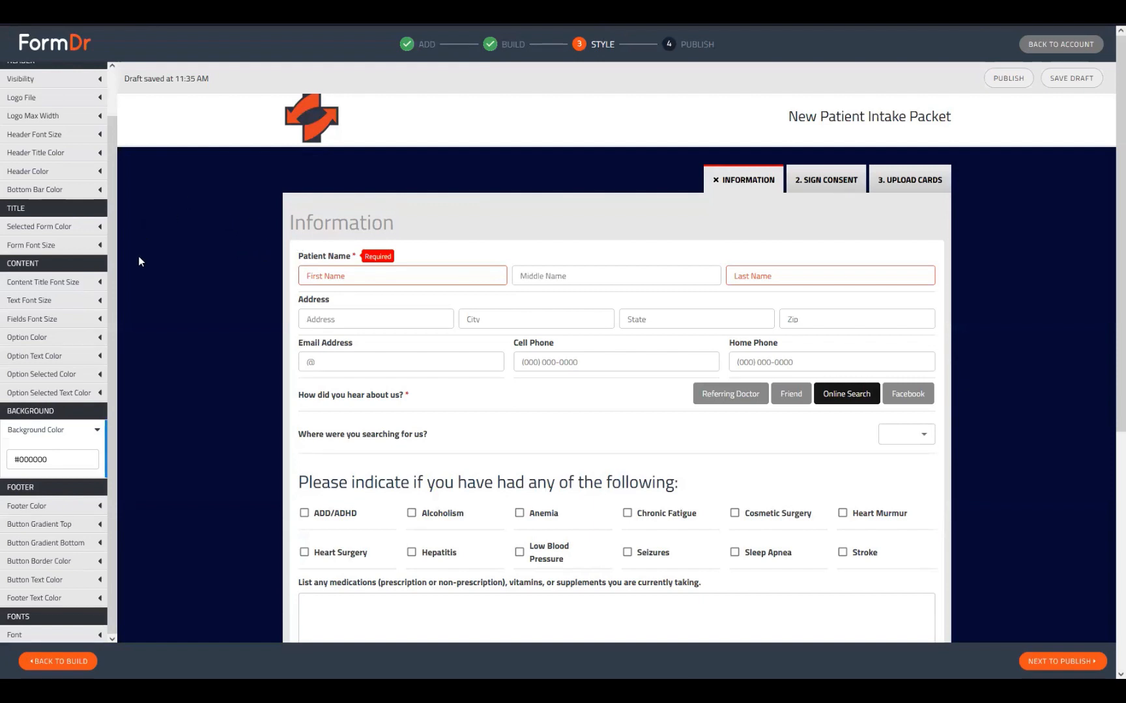
- Open the logo max width setting, try a header font size of 29 px and return it to 25 px
scroll(53, 186, "up", 2)
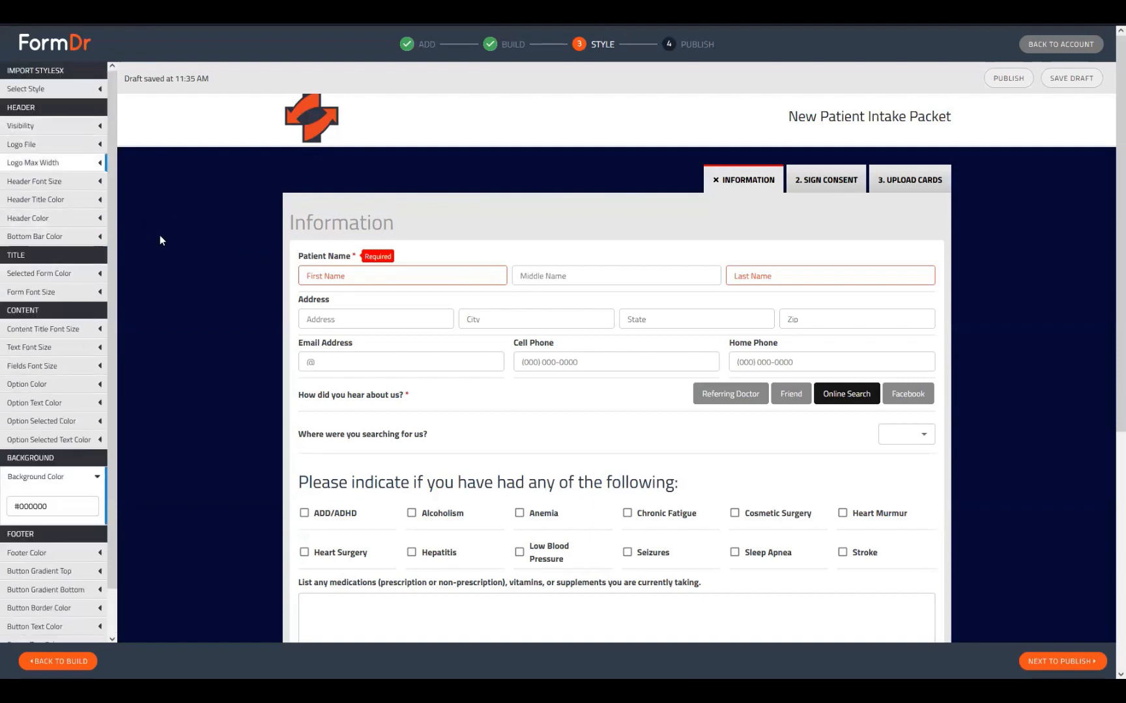
left_click(53, 163)
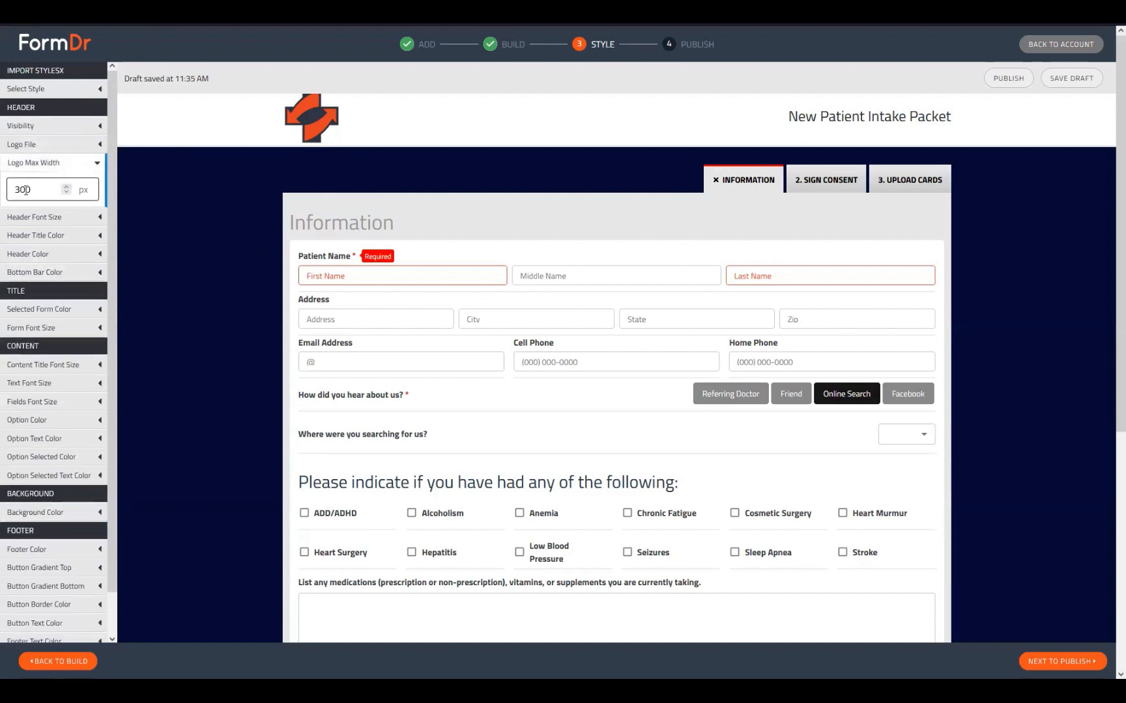
left_click(88, 216)
left_click(66, 206)
left_click(66, 206)
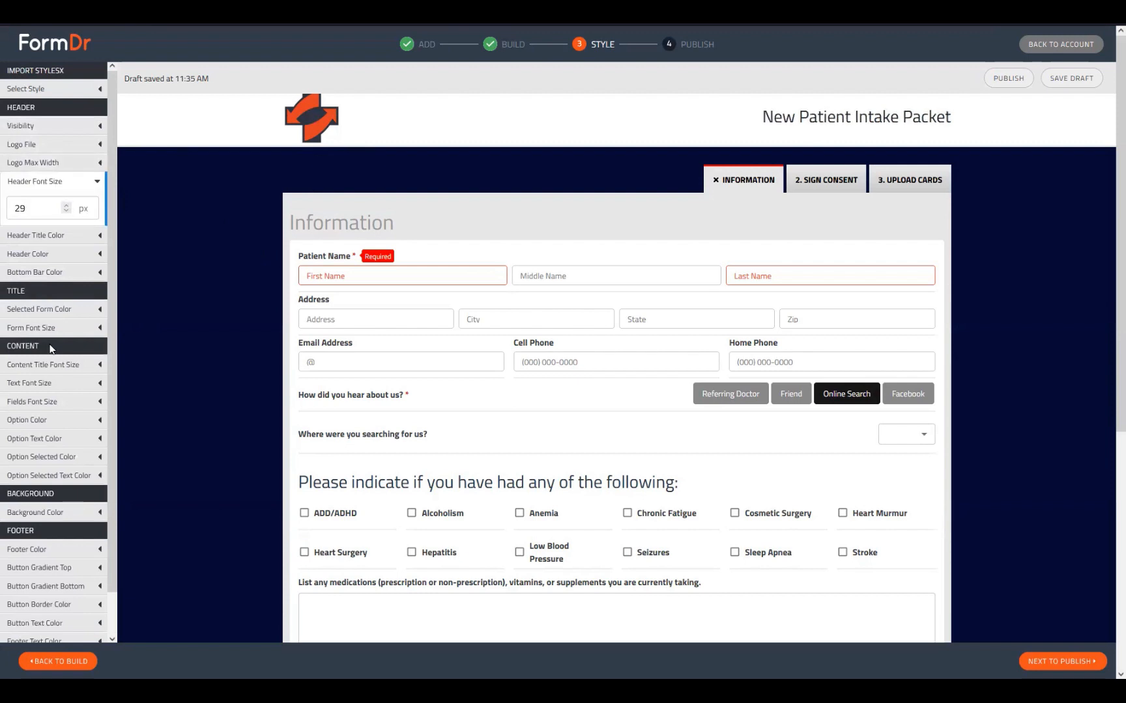
left_click(66, 212)
left_click(65, 211)
left_click(66, 211)
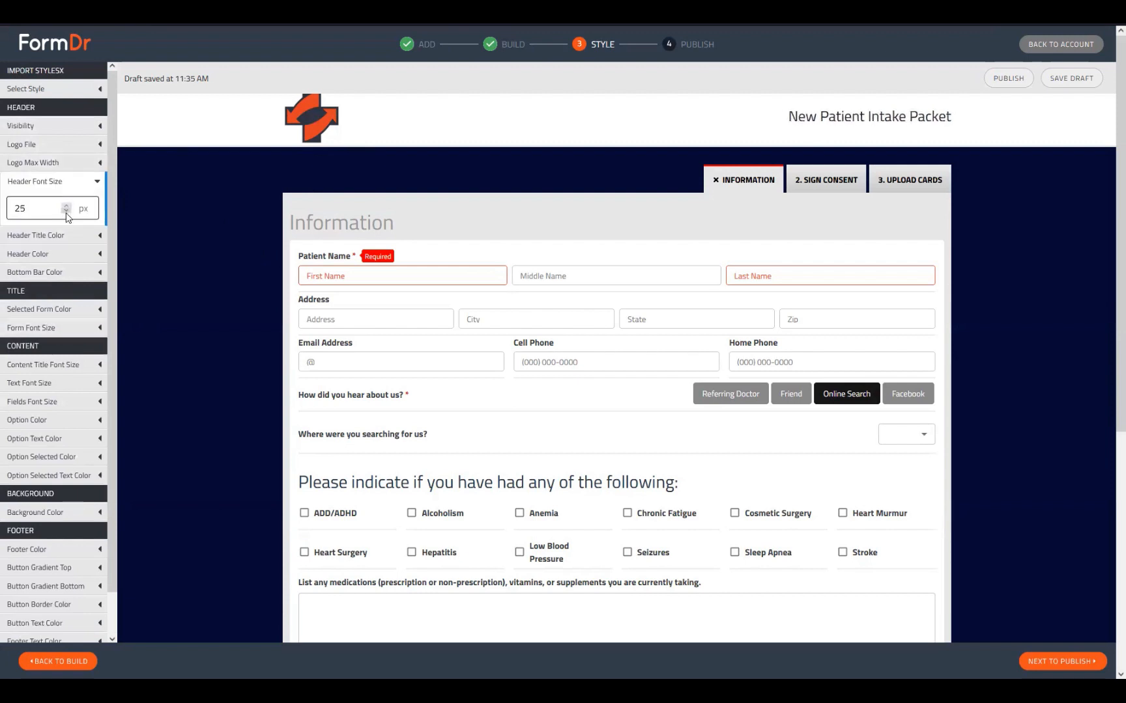
- Switch off the visibility of the packet's header
left_click(39, 130)
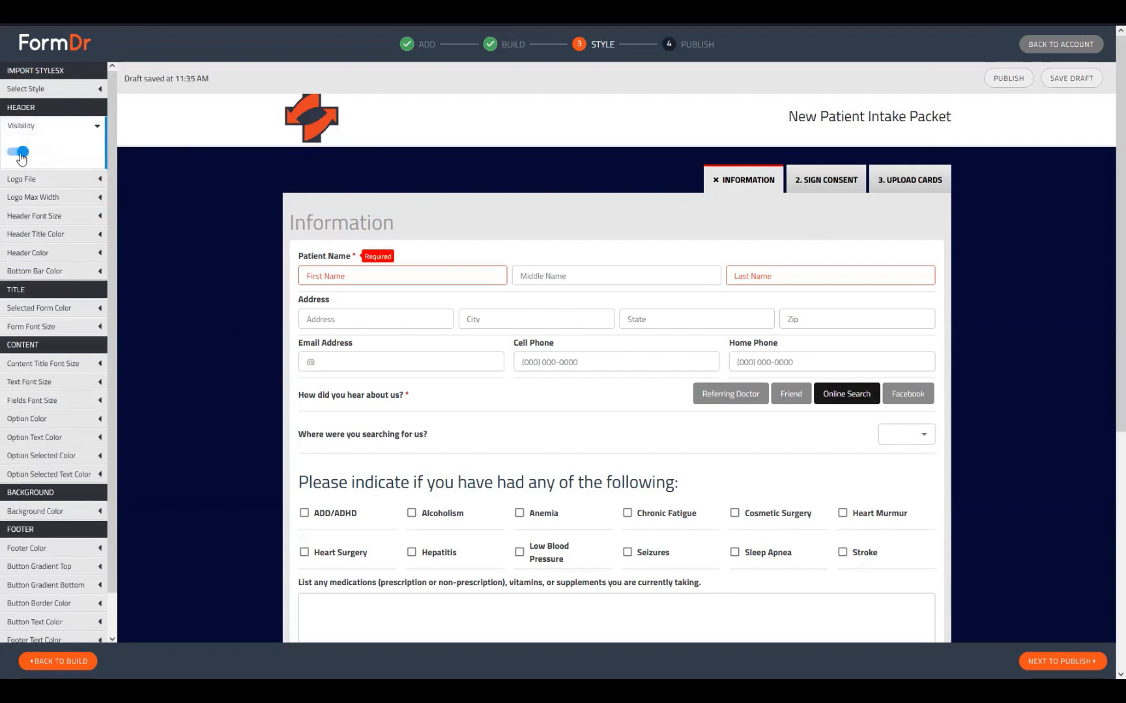
left_click(20, 154)
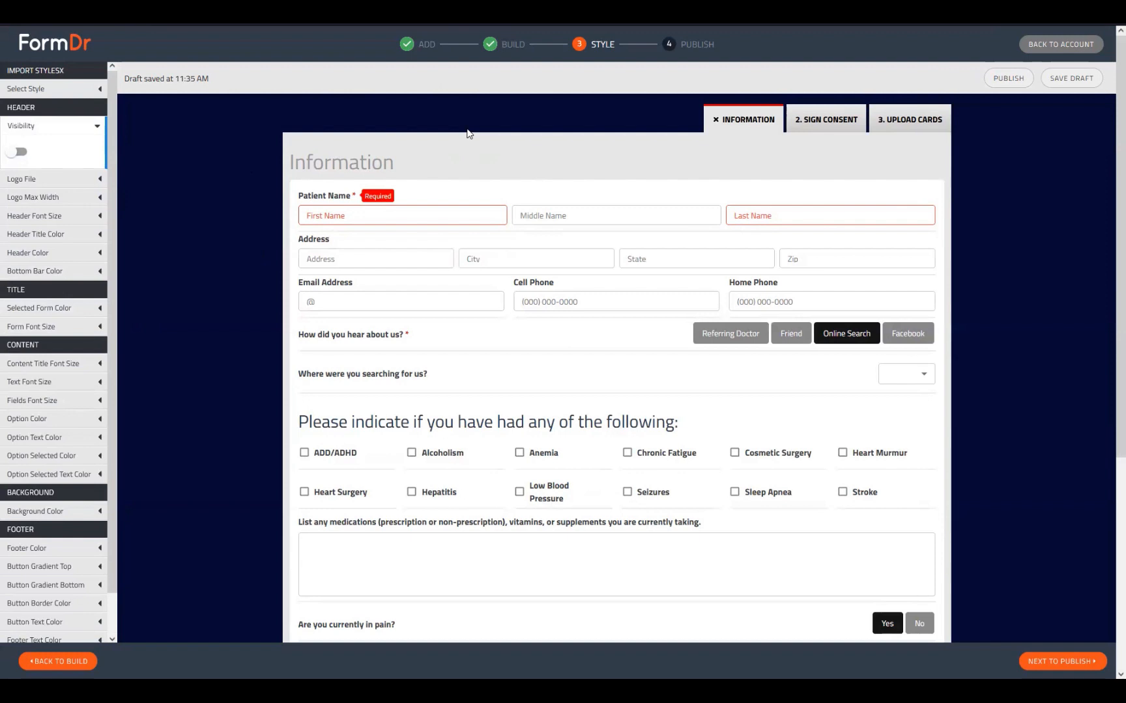
- Switch the packet header's visibility back on and set the header title color to red, about #B73939
left_click(18, 153)
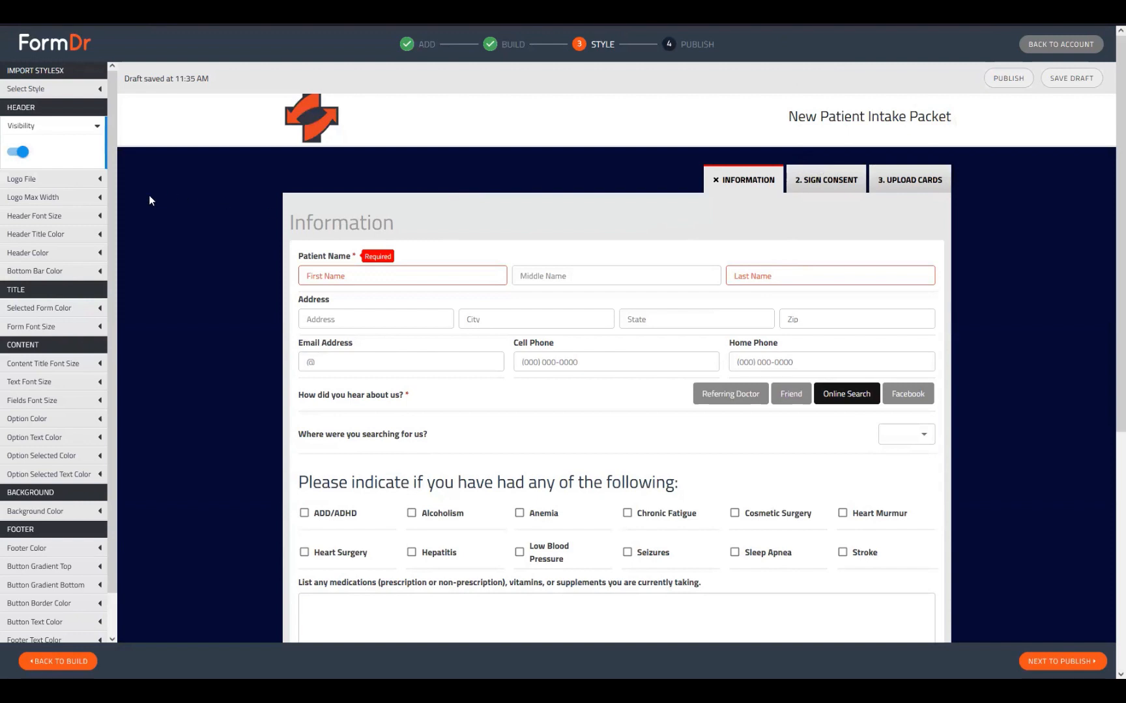
left_click(37, 236)
left_click(76, 228)
scroll(50, 243, "down", 1)
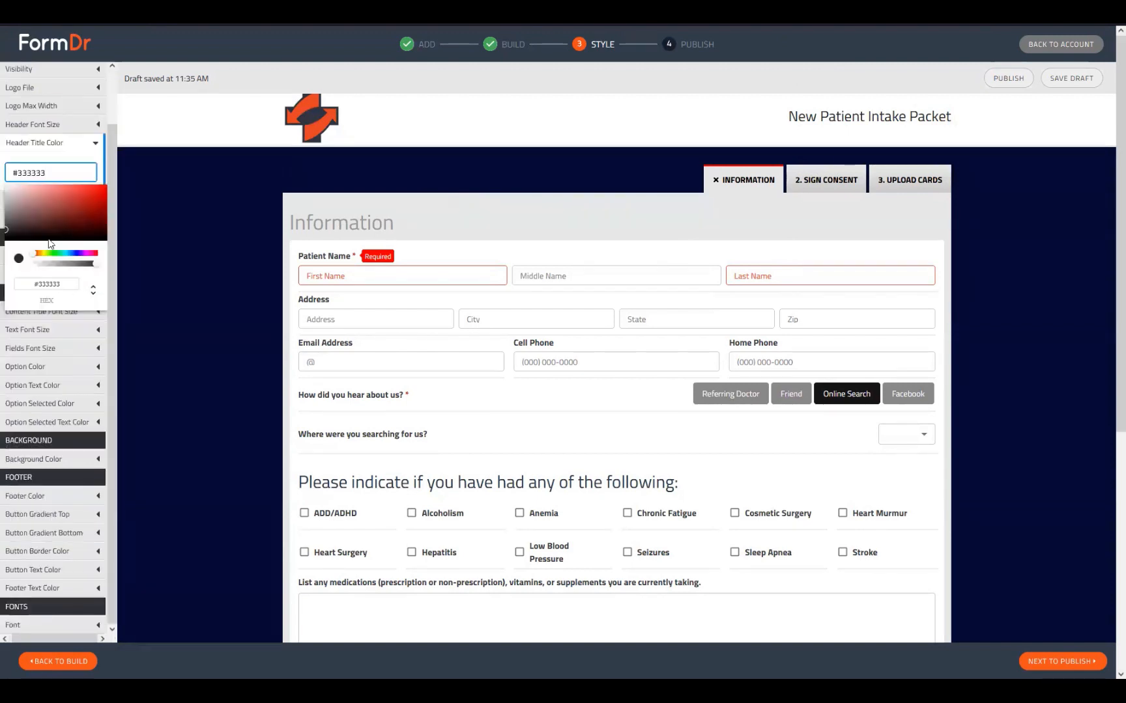
left_click(62, 218)
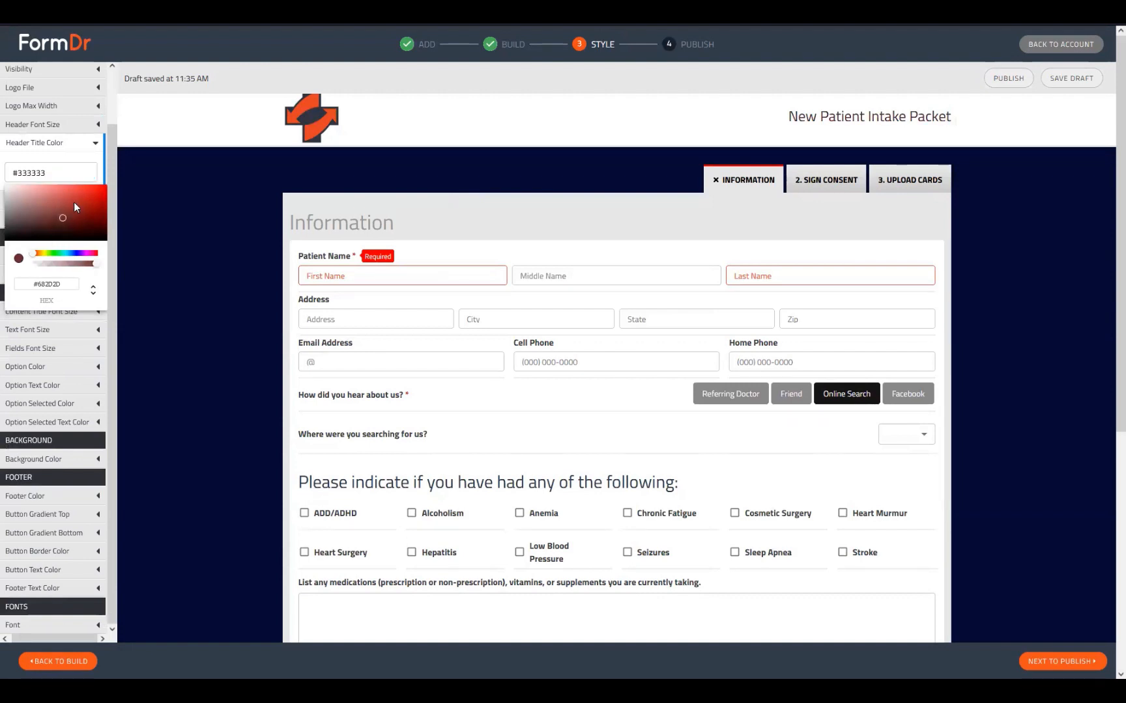
mouse_move(74, 207)
left_mouse_down()
mouse_move(81, 185)
mouse_move(75, 200)
left_mouse_up()
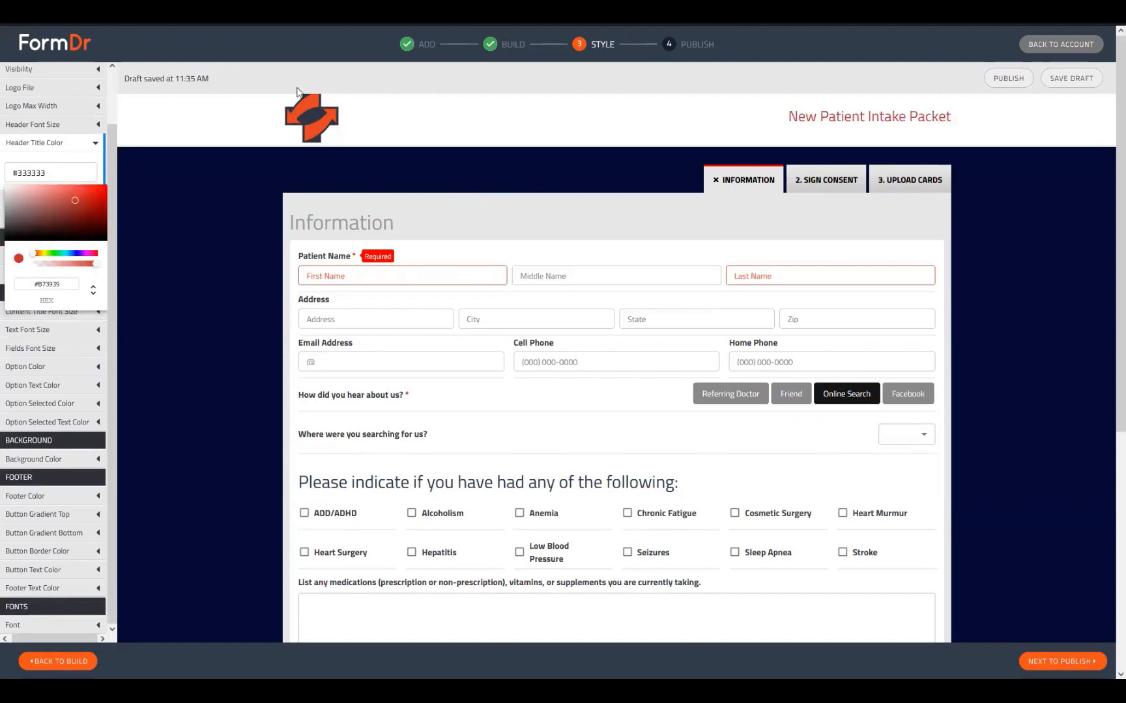
left_click(121, 167)
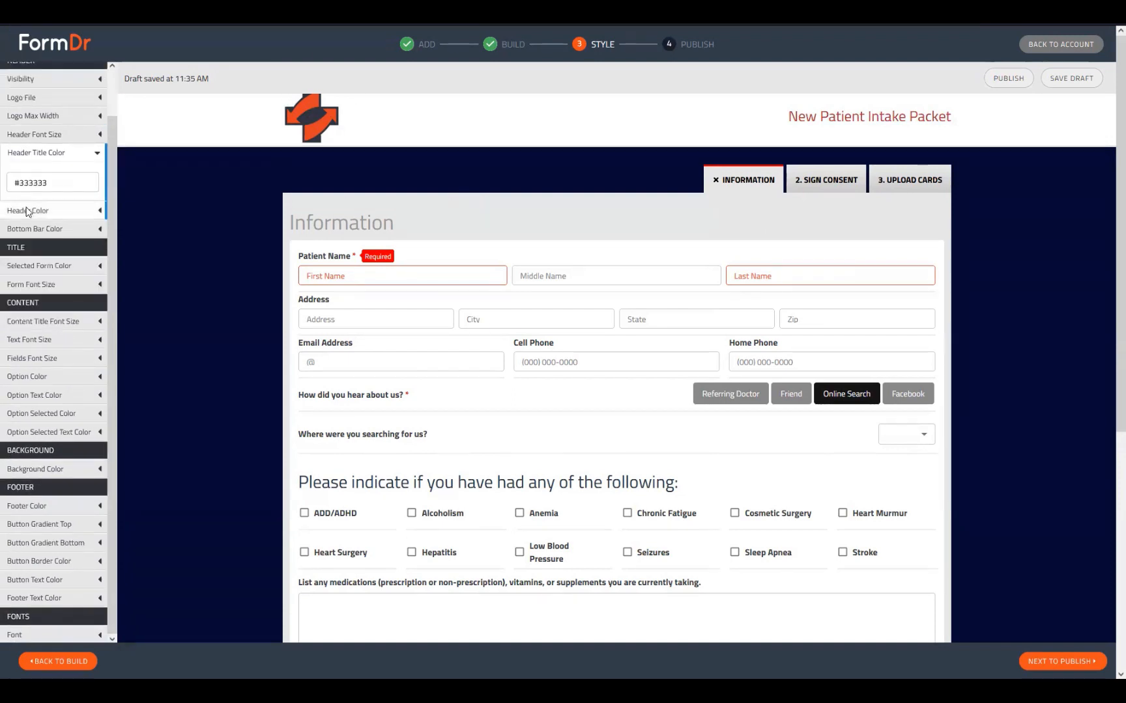
- Try dark red shades for the header color and return it to white, #FFFFFF
left_click(27, 211)
left_click(46, 199)
left_click(52, 234)
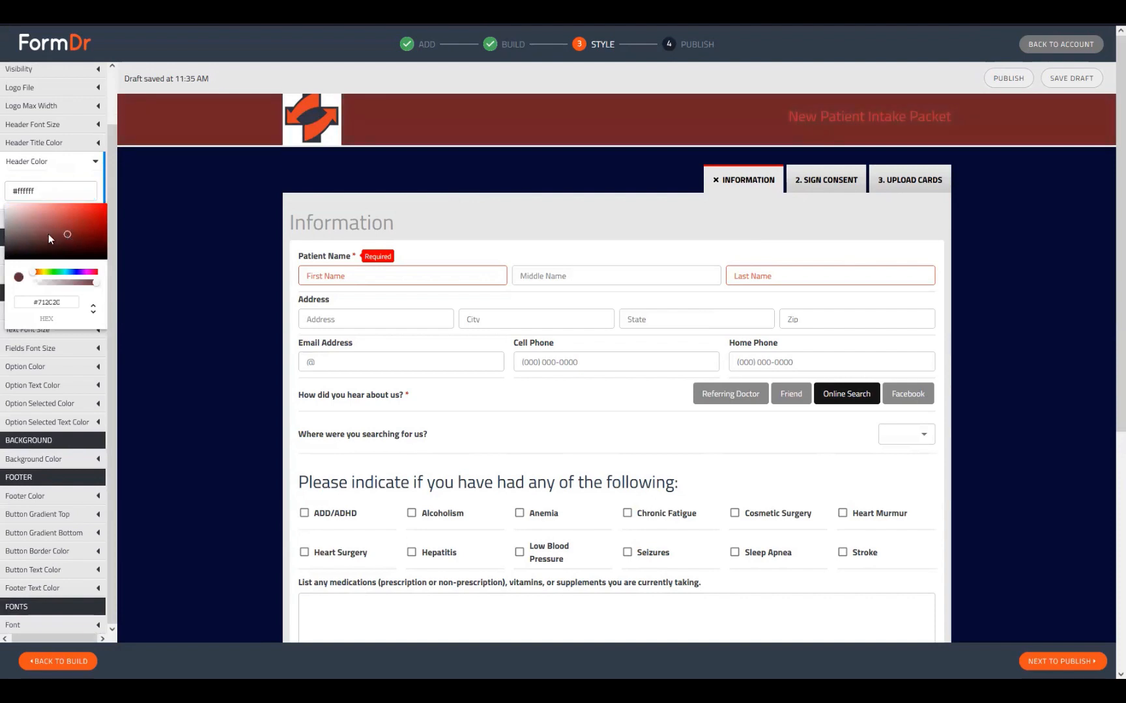
left_click_drag(48, 234, 5, 203)
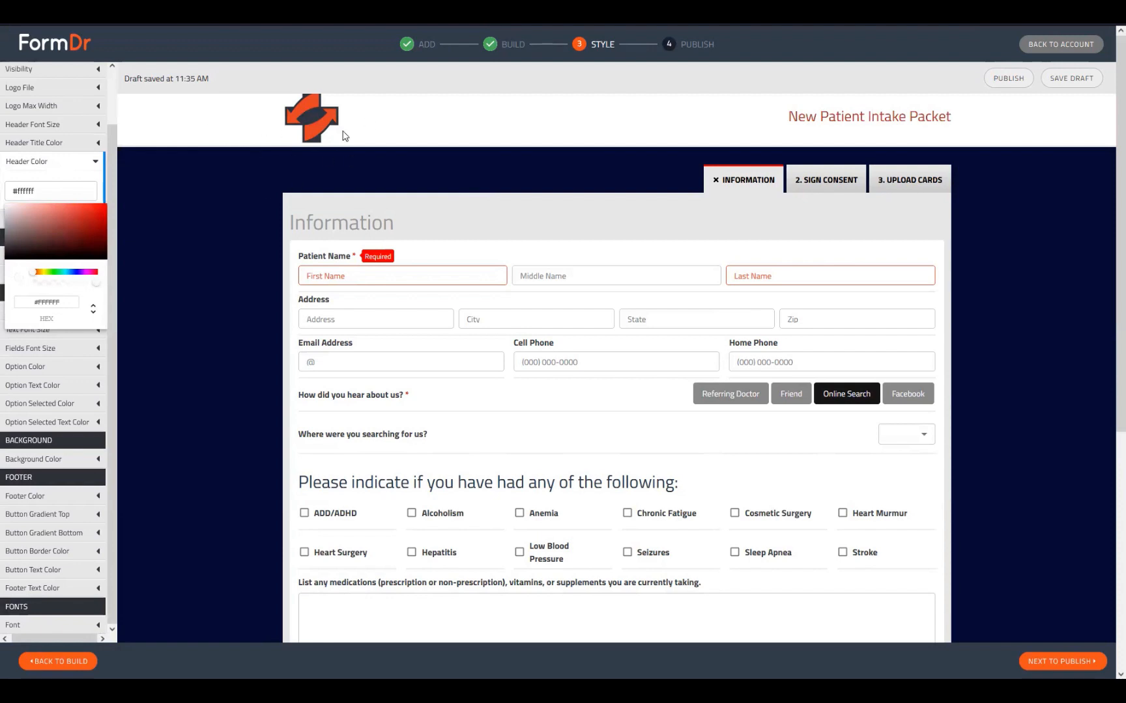
left_click(48, 245)
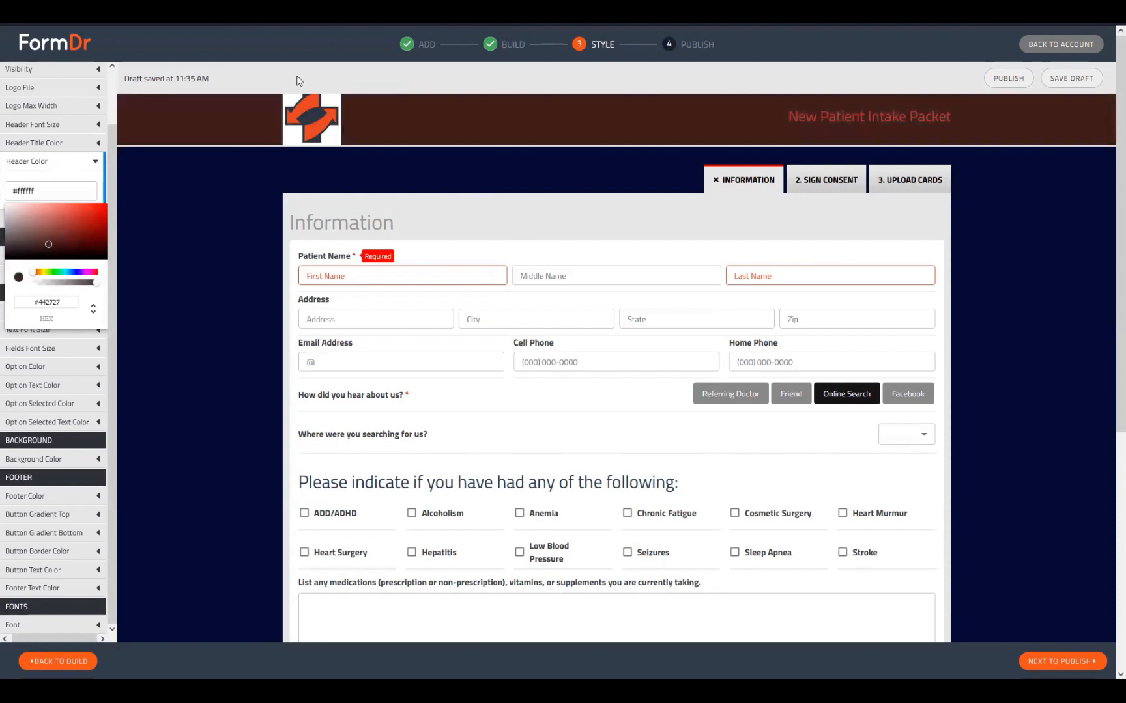
left_click_drag(50, 243, 1, 187)
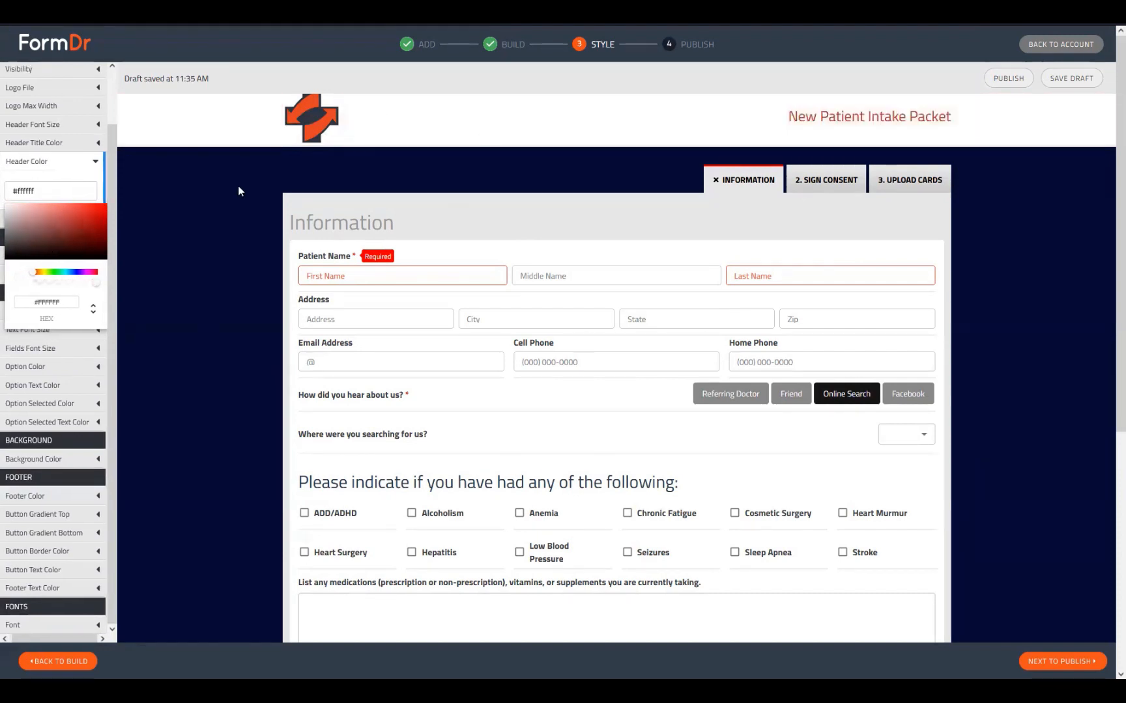
- Set the header title color to black, #000000
left_click(57, 162)
left_click(56, 158)
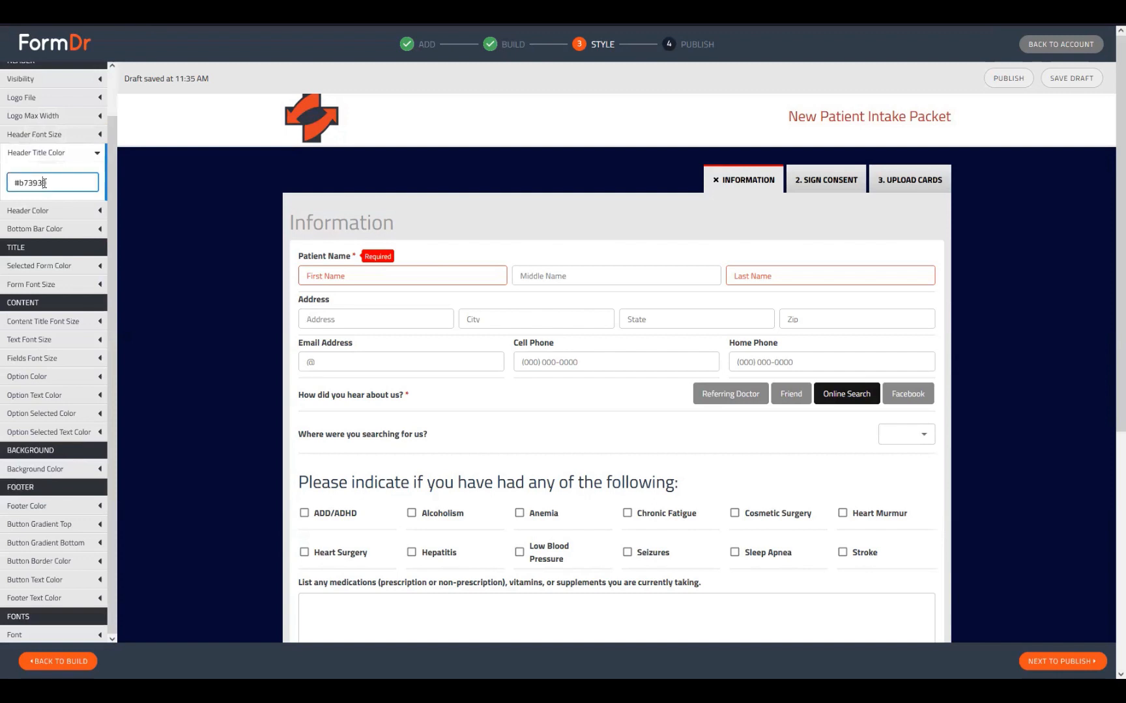
left_click(44, 183)
left_click_drag(74, 205, 35, 251)
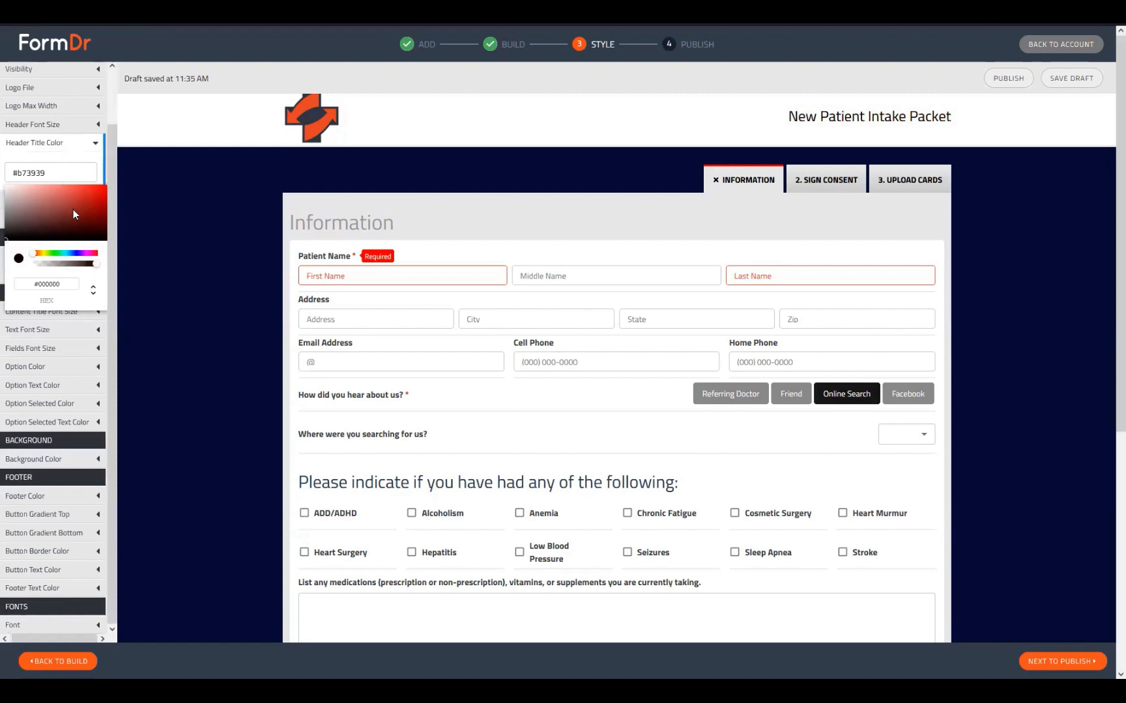
left_click(60, 143)
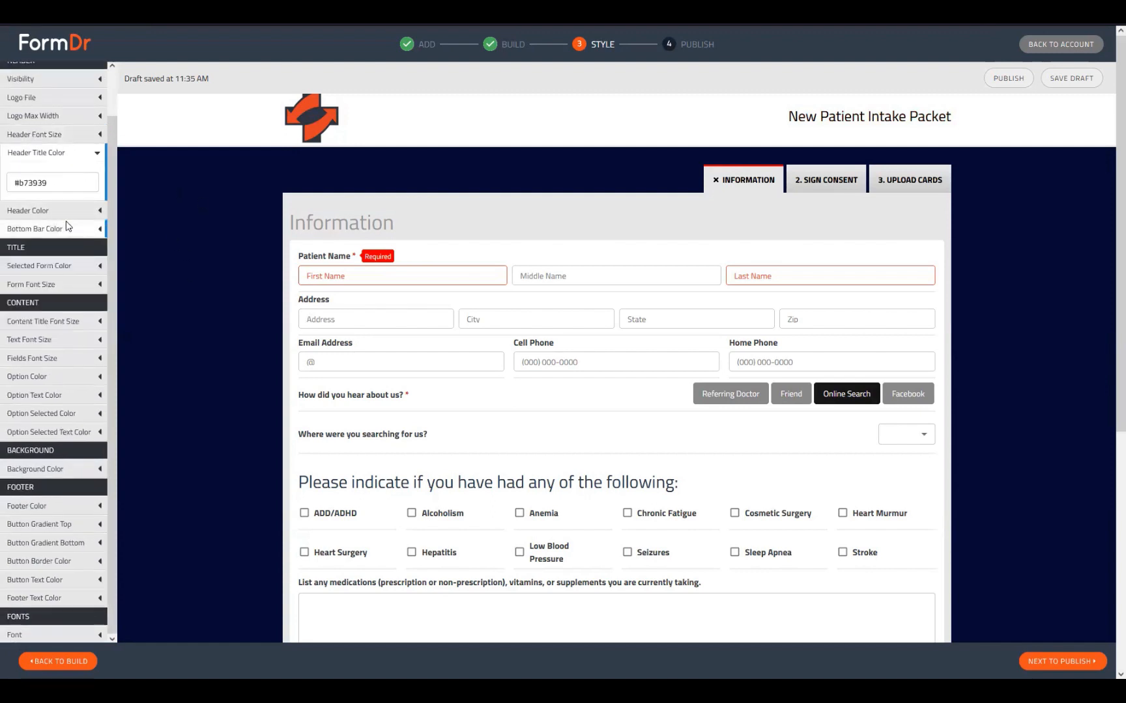
- Set the header's bottom bar color to red, about #BF1A1A
scroll(69, 235, "up", 2)
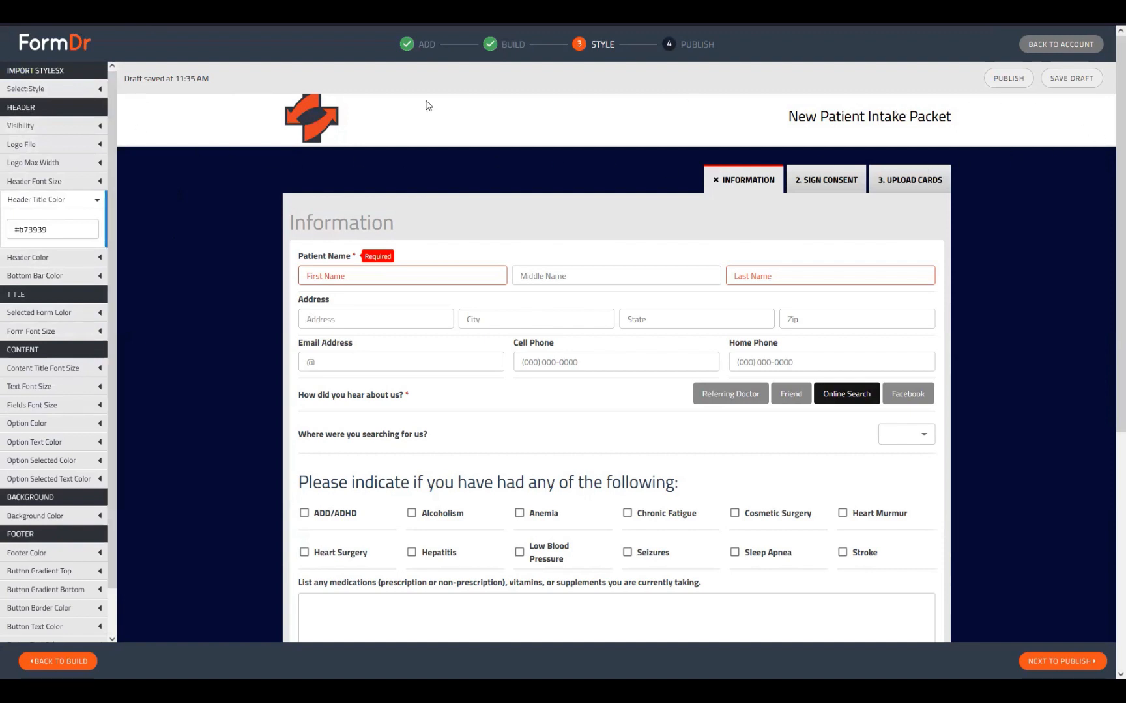
left_click(85, 275)
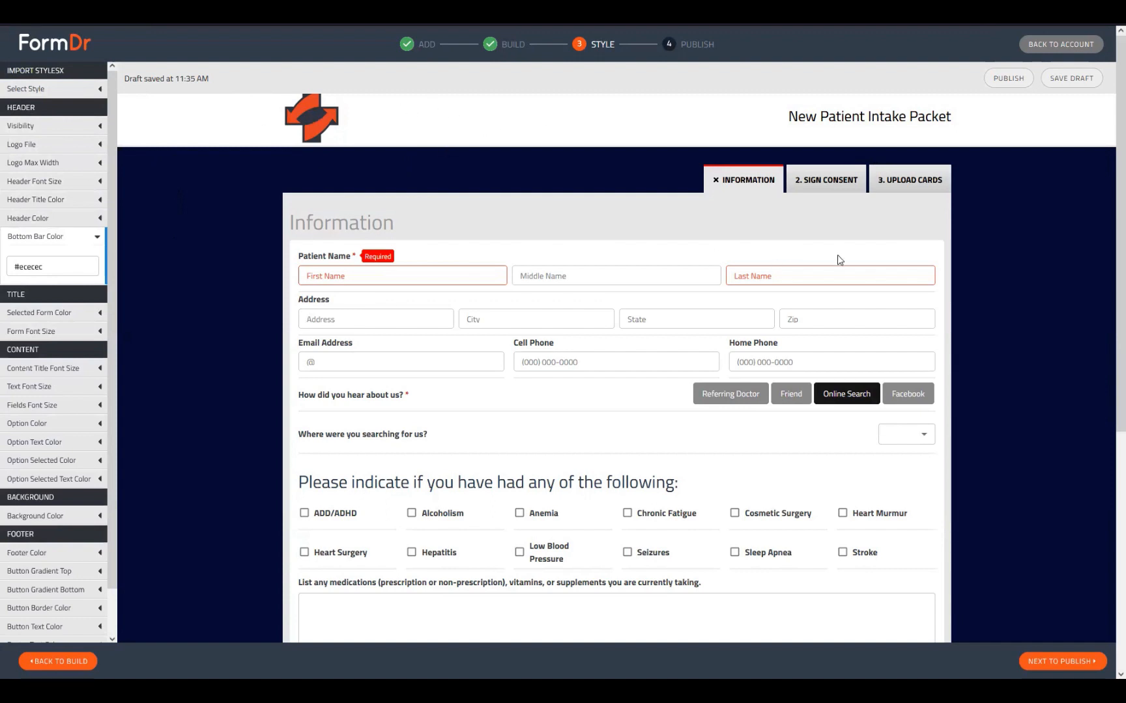
left_click(59, 266)
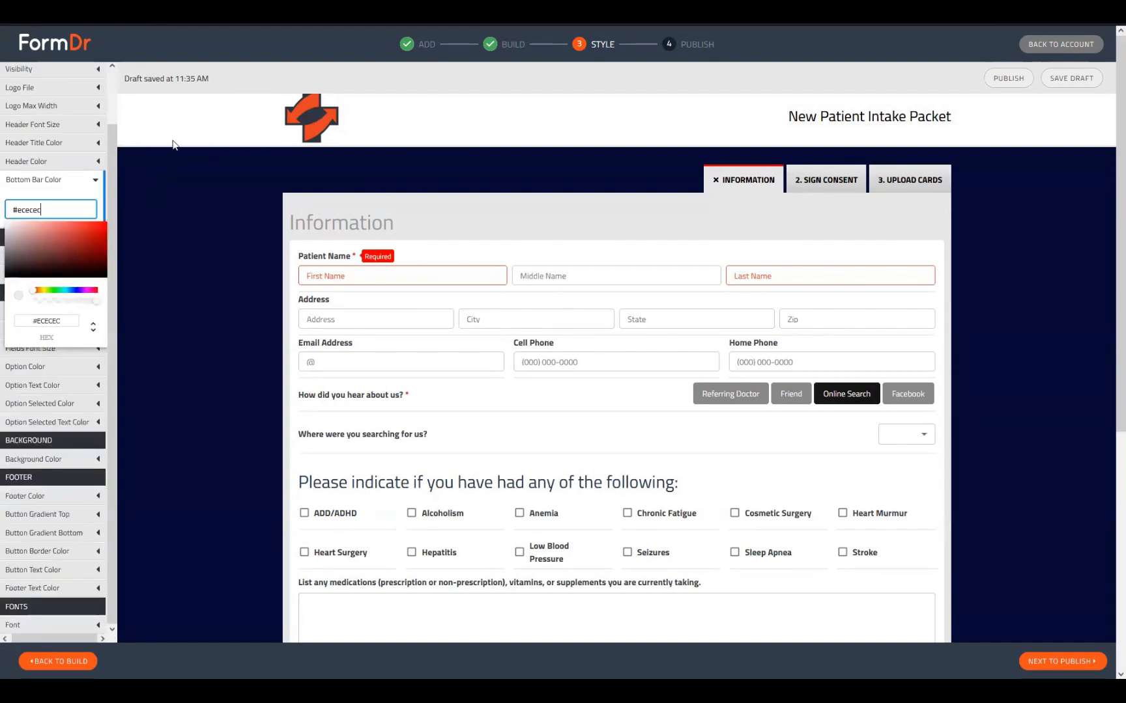
left_click_drag(70, 260, 93, 235)
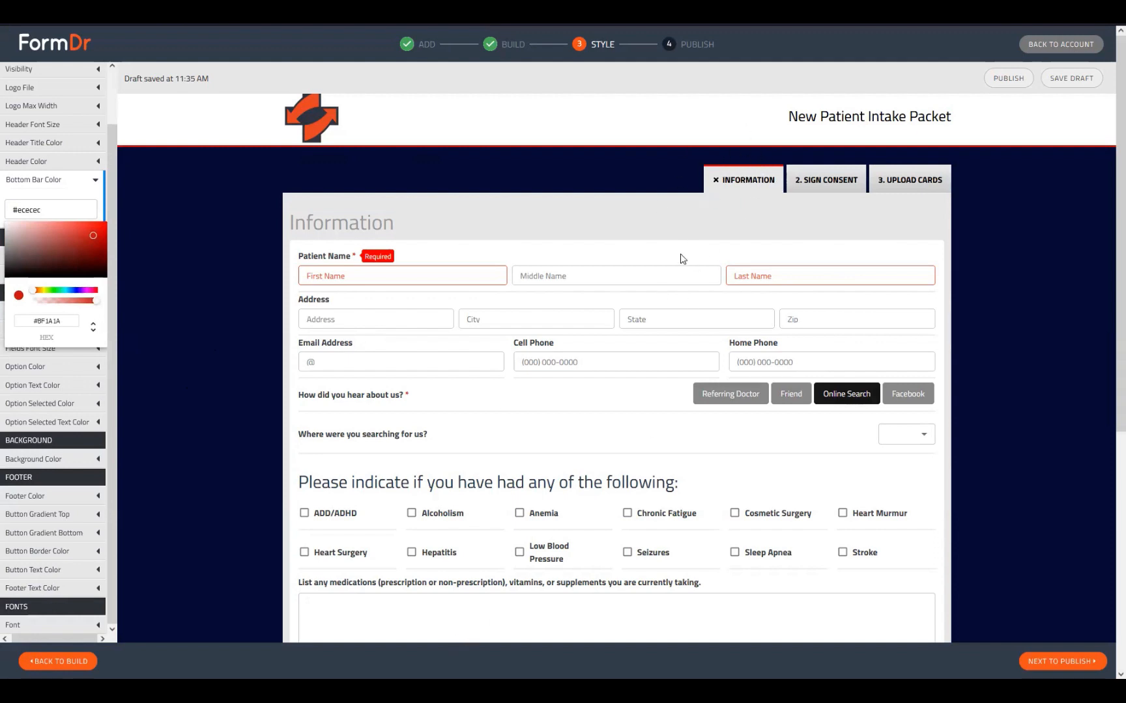
left_click(93, 236)
left_click(289, 424)
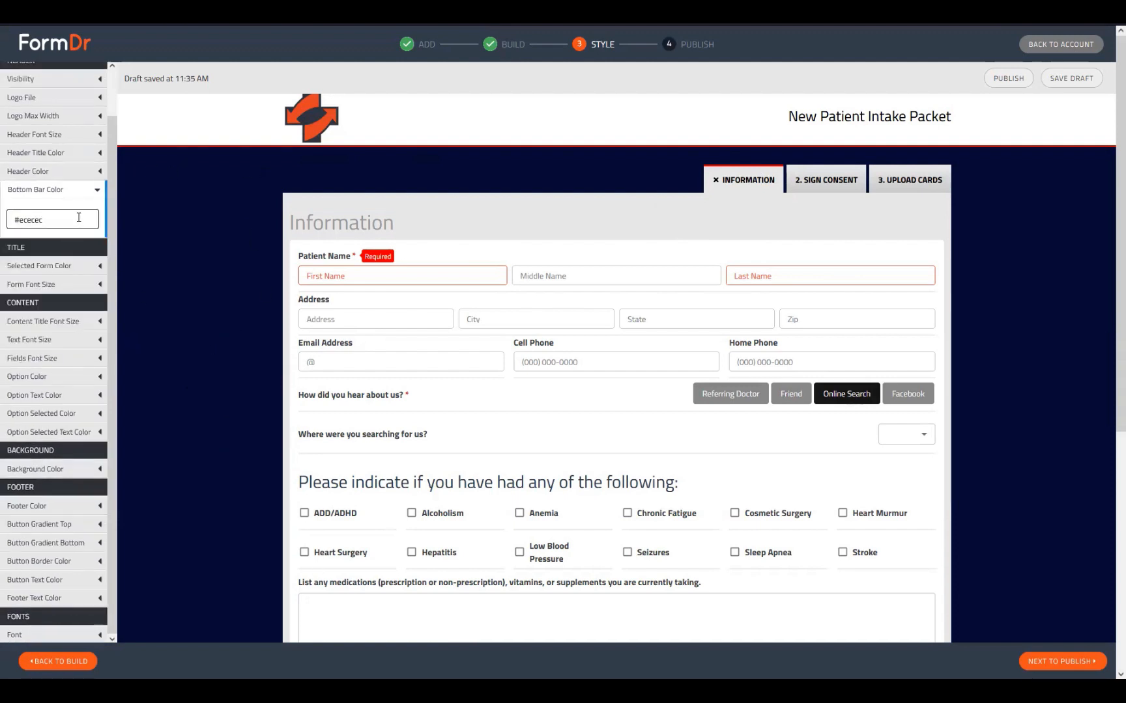
- Try yellow shades for the header's bottom bar color and bring it back to a strong red, about #D20003
left_click(73, 221)
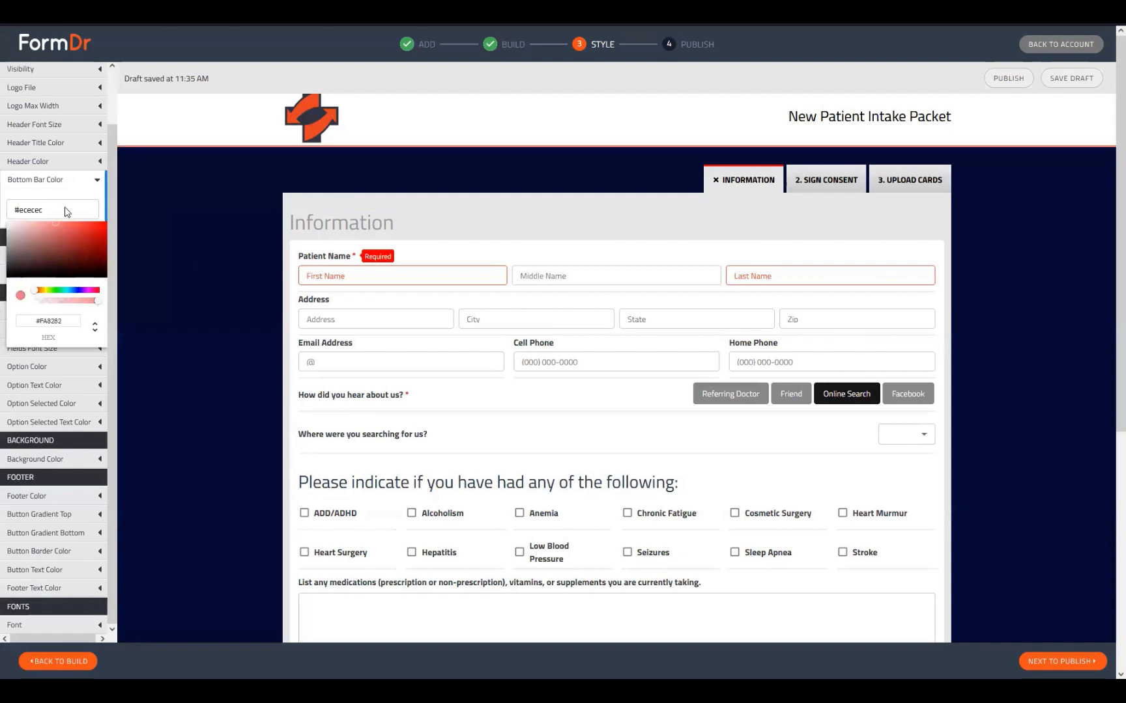
left_click(95, 233)
left_click_drag(37, 291, 43, 291)
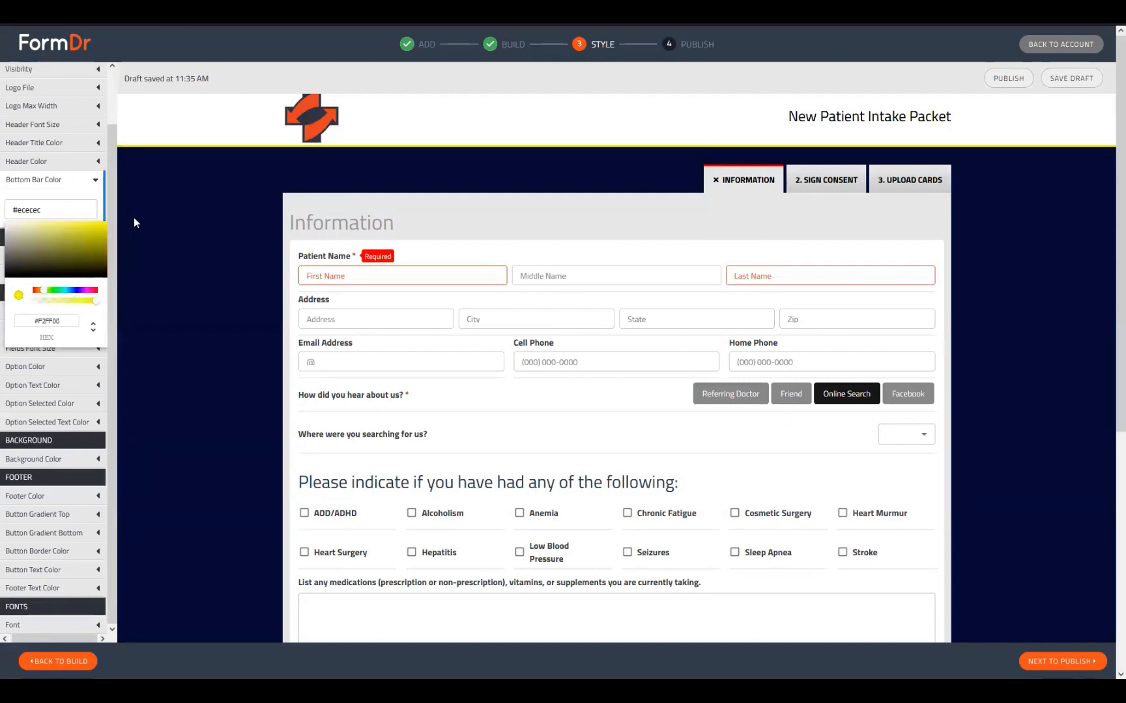
left_click(98, 248)
left_click_drag(136, 247, 138, 233)
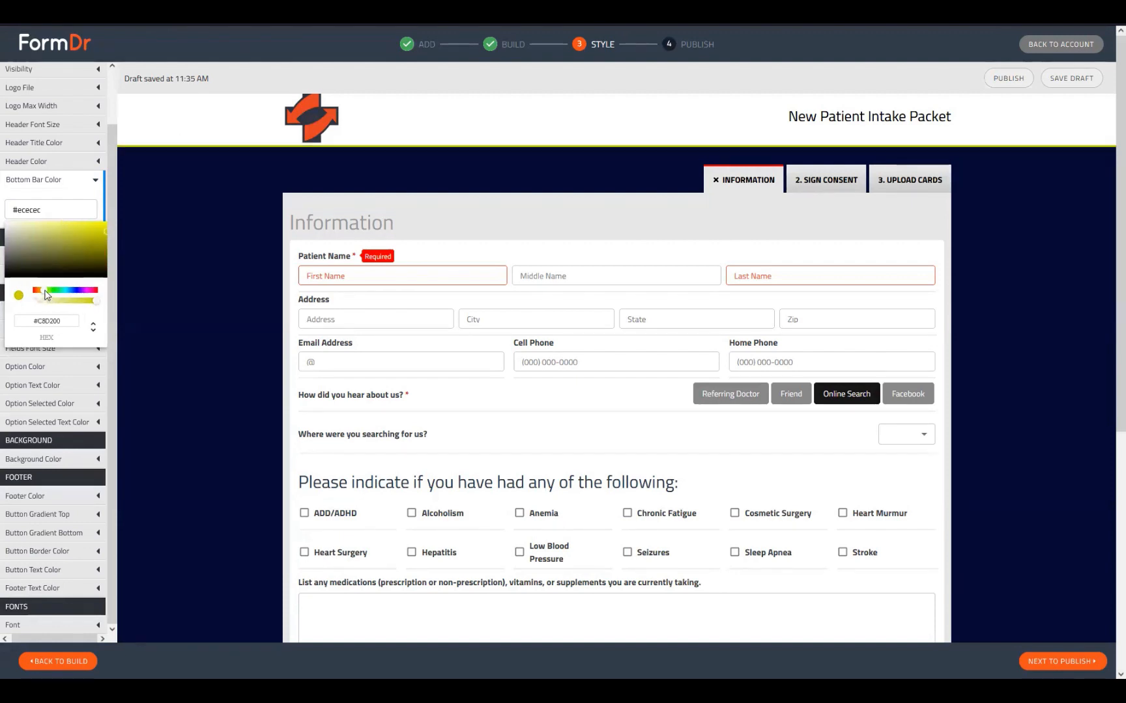
left_click_drag(46, 290, 132, 292)
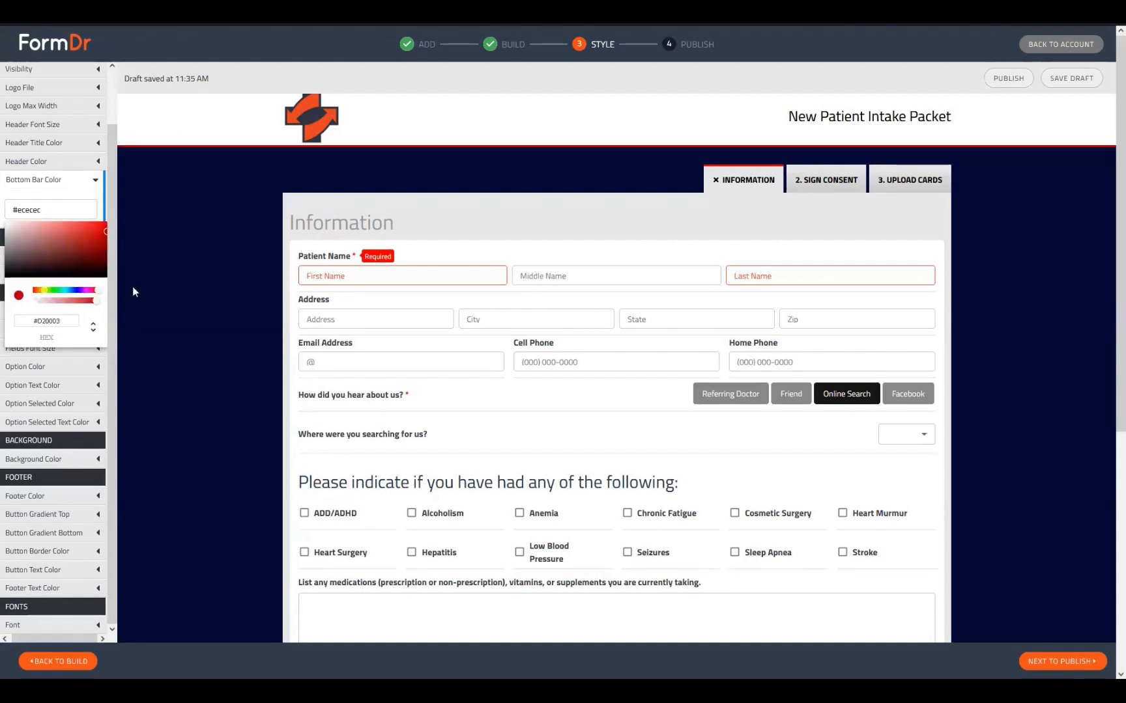
left_click(101, 236)
left_click(103, 231)
left_click(126, 568)
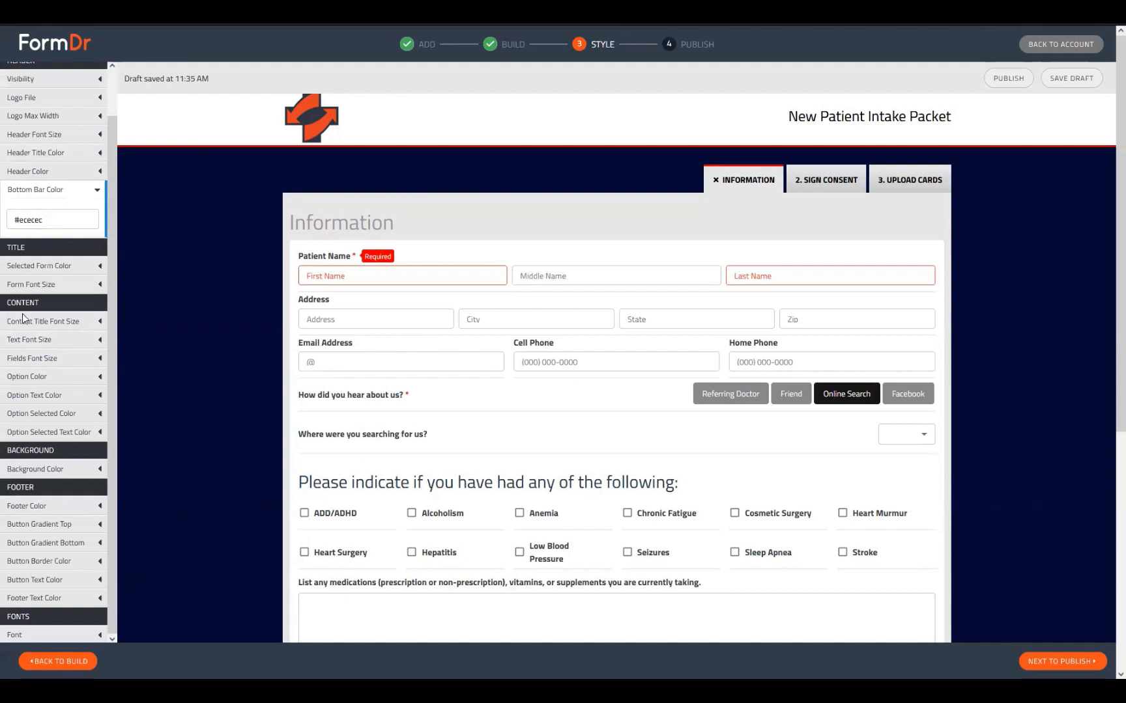
- Try a light pink, about #FFA3A3, as the selected form color and return it to black, #000000
left_click(67, 268)
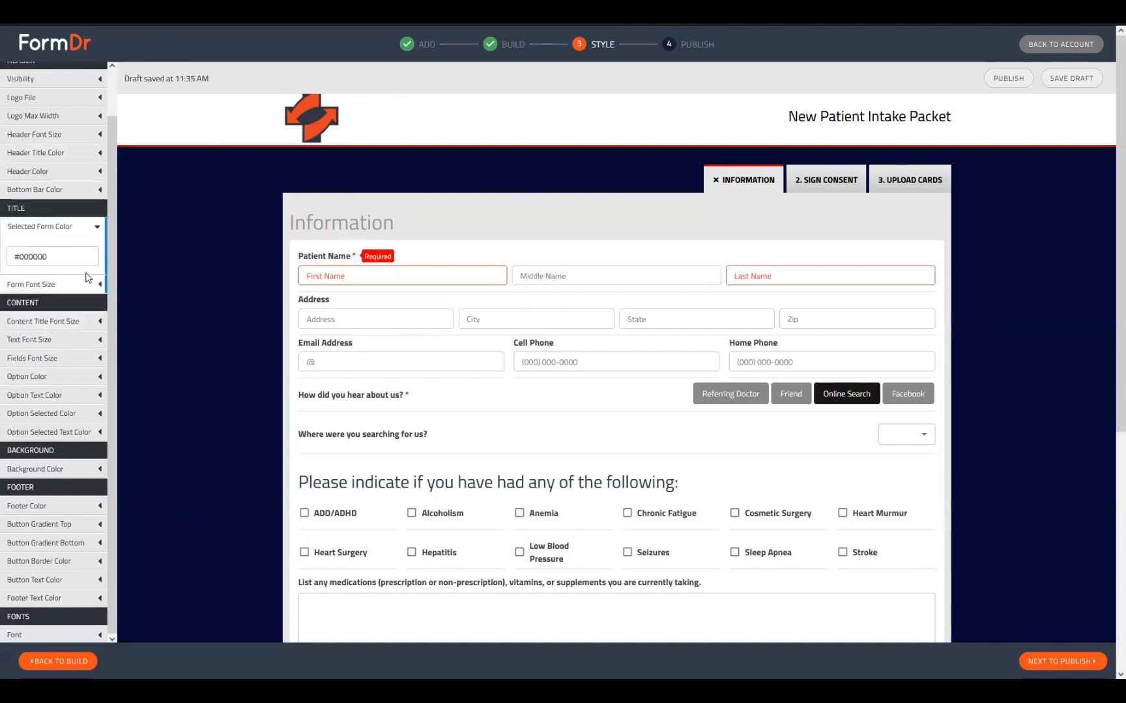
left_click(51, 256)
left_click_drag(32, 303, 42, 255)
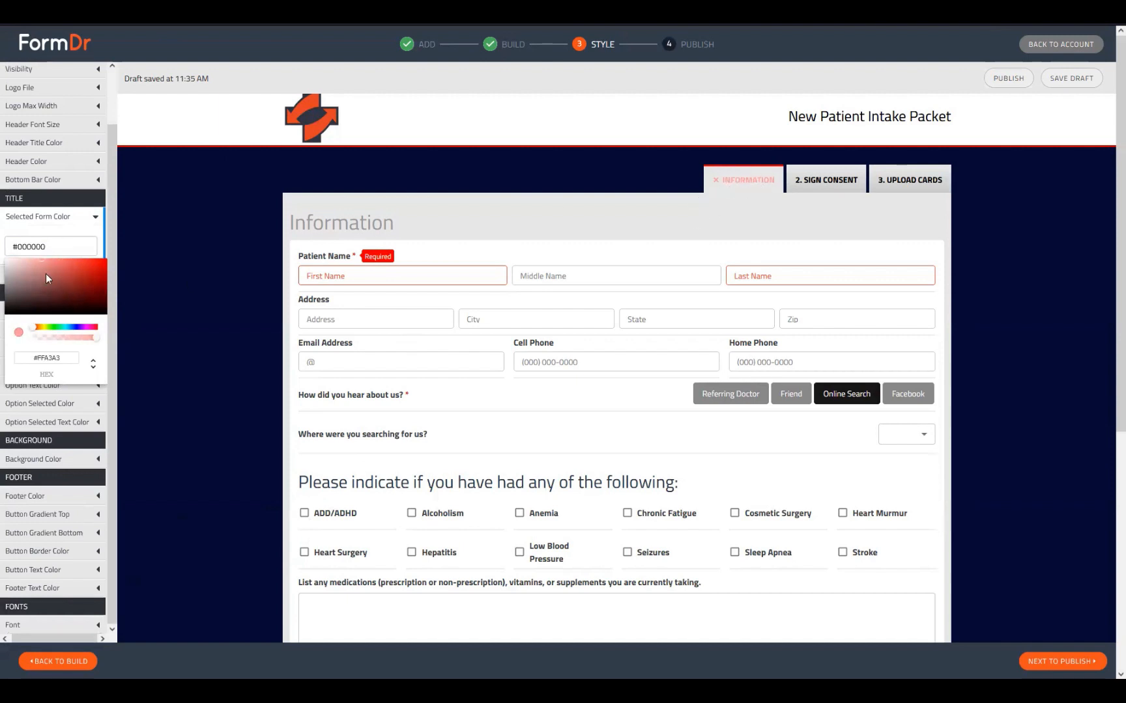
left_click(45, 291)
left_click_drag(79, 292, 329, 356)
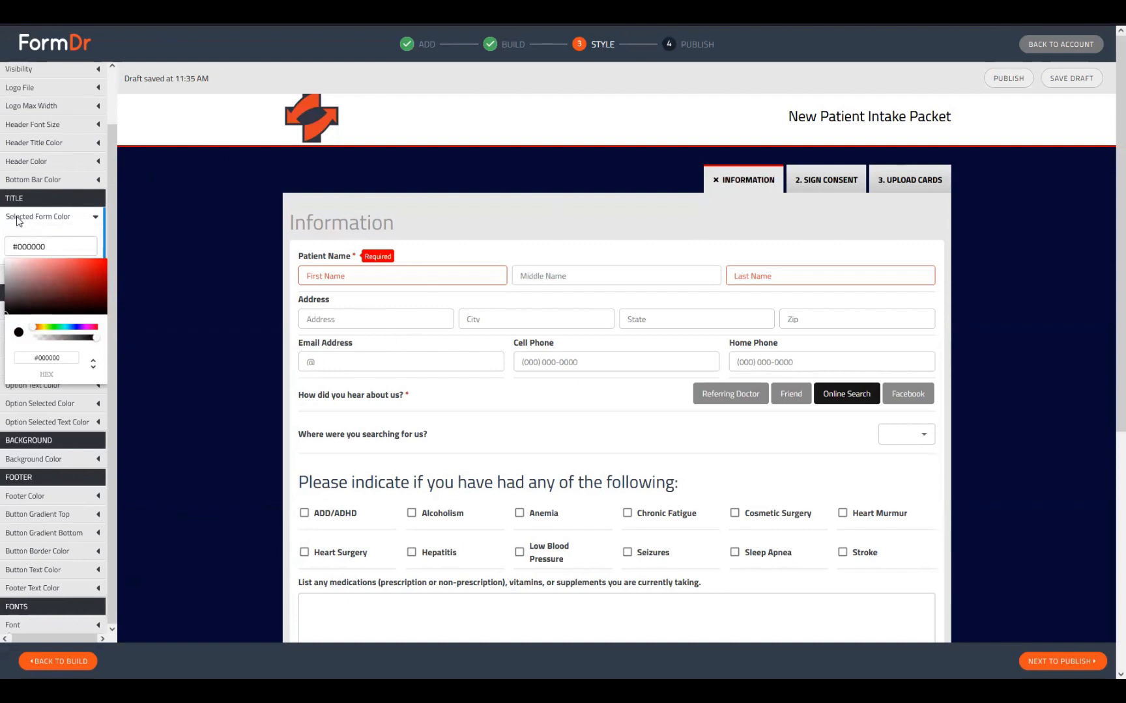
left_click(78, 221)
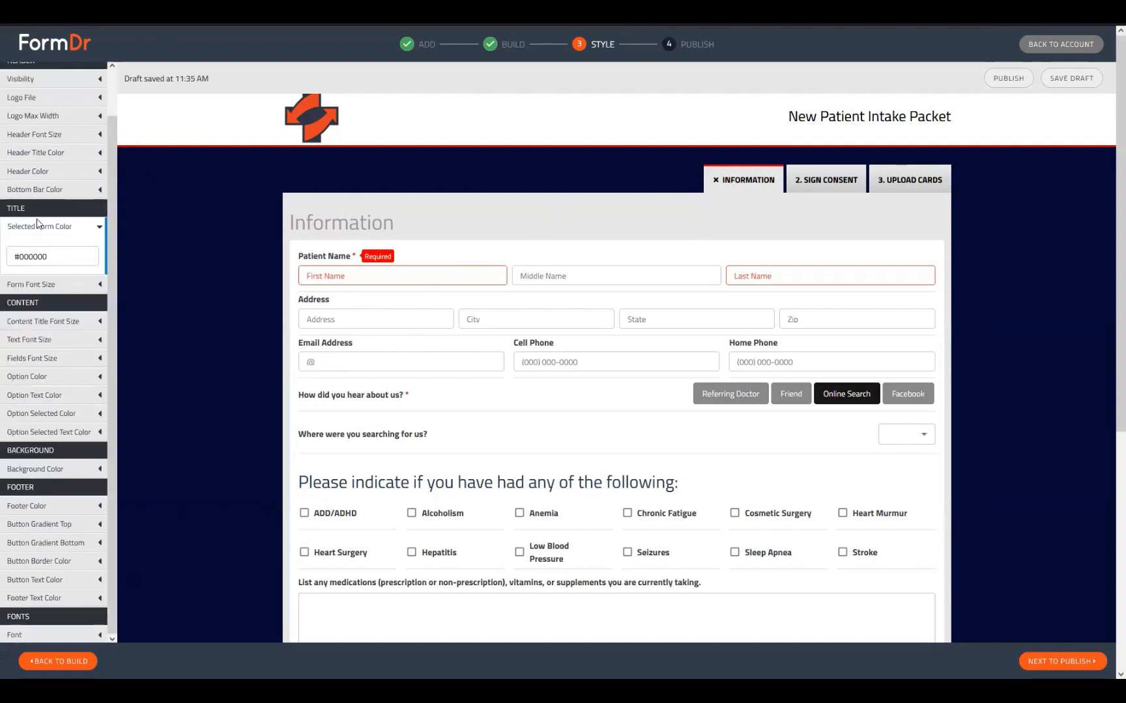
- Try form font sizes of 17 px and 10 px for the form titles and return the size to 14 px
left_click(48, 286)
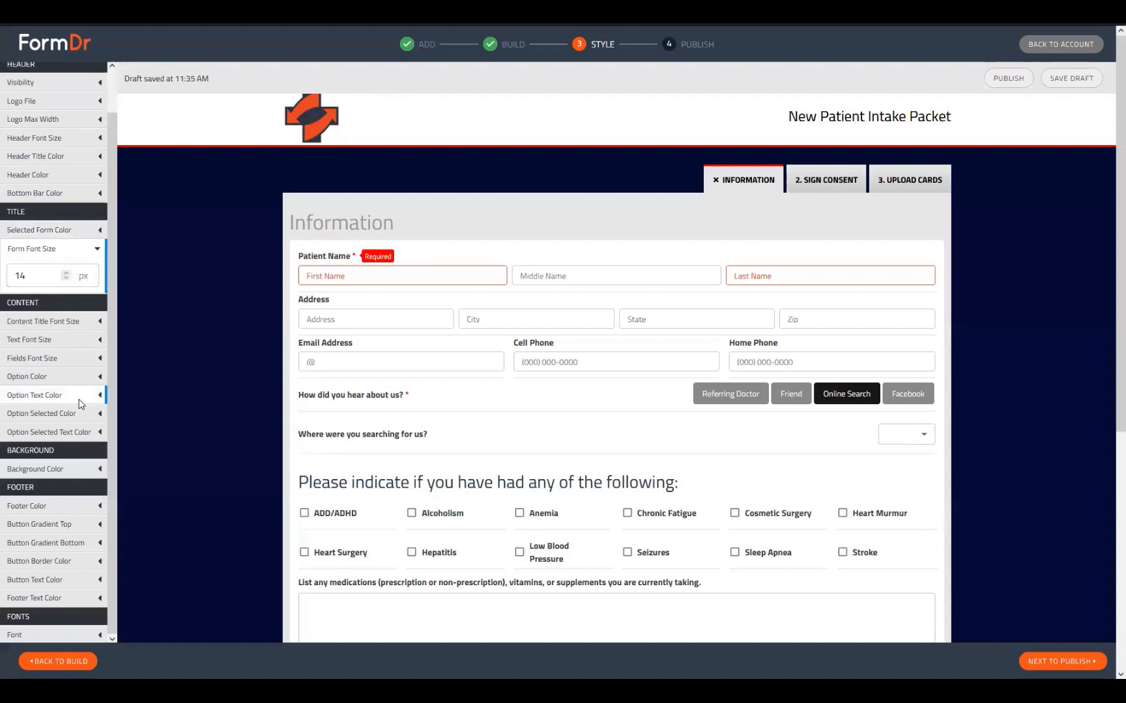
left_click(66, 275)
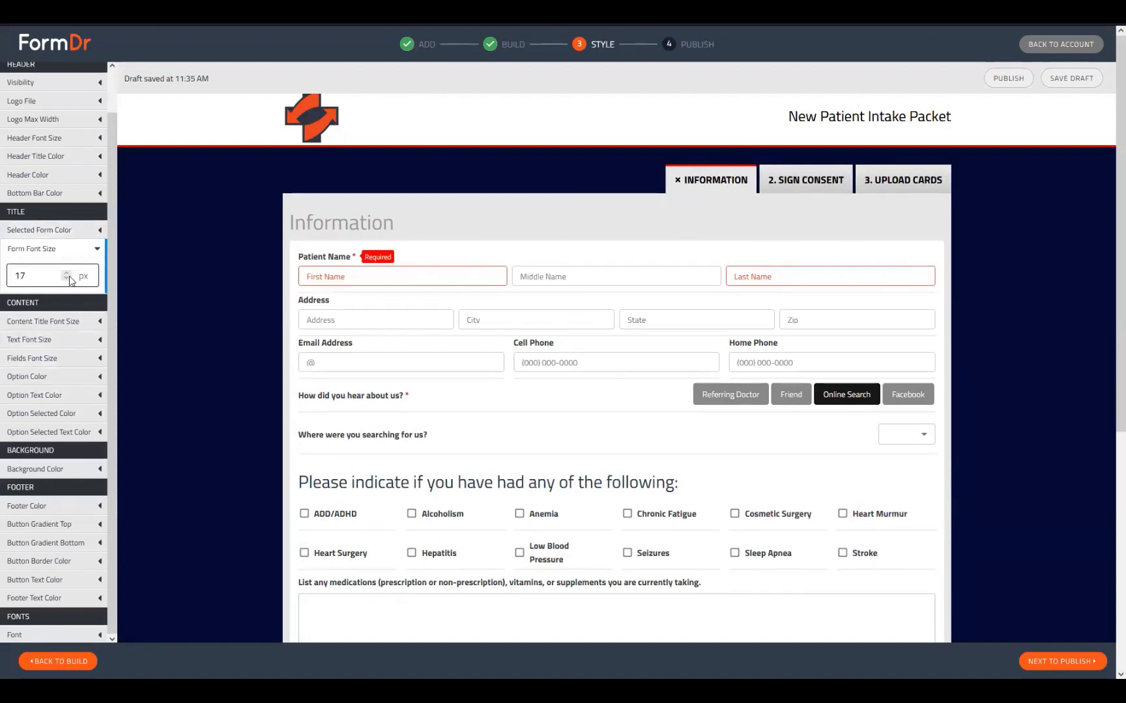
left_click(68, 281)
left_click(67, 281)
left_click(67, 280)
left_click(67, 280)
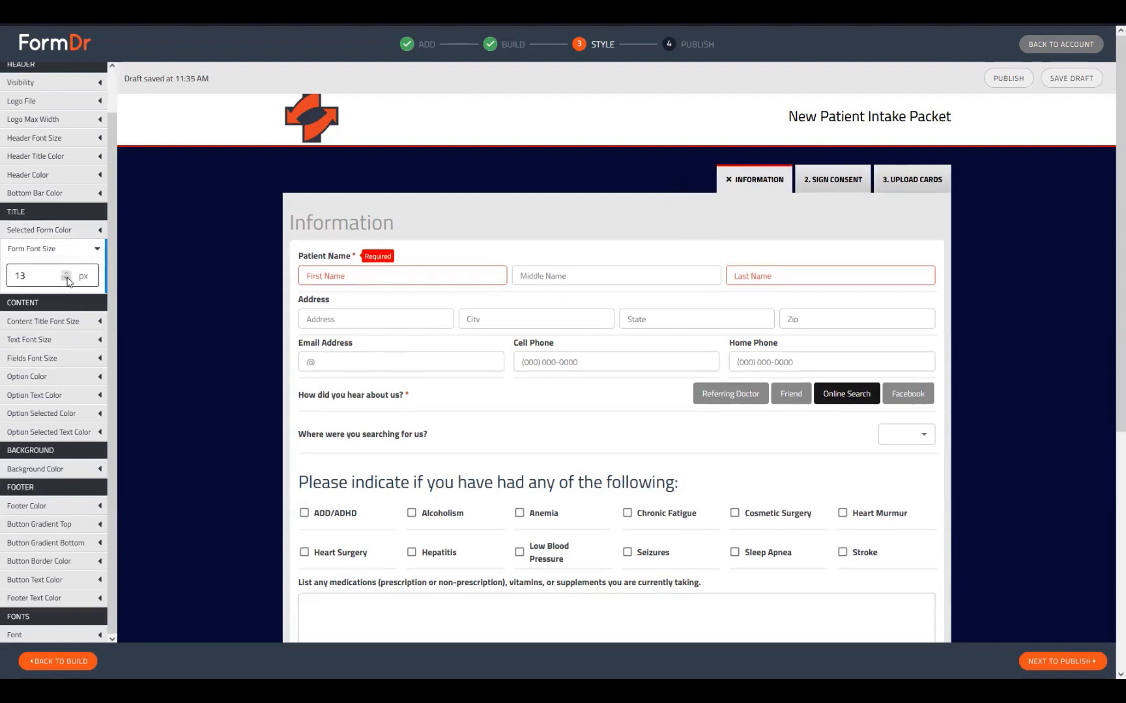
left_click(67, 281)
left_click(67, 280)
left_click(67, 281)
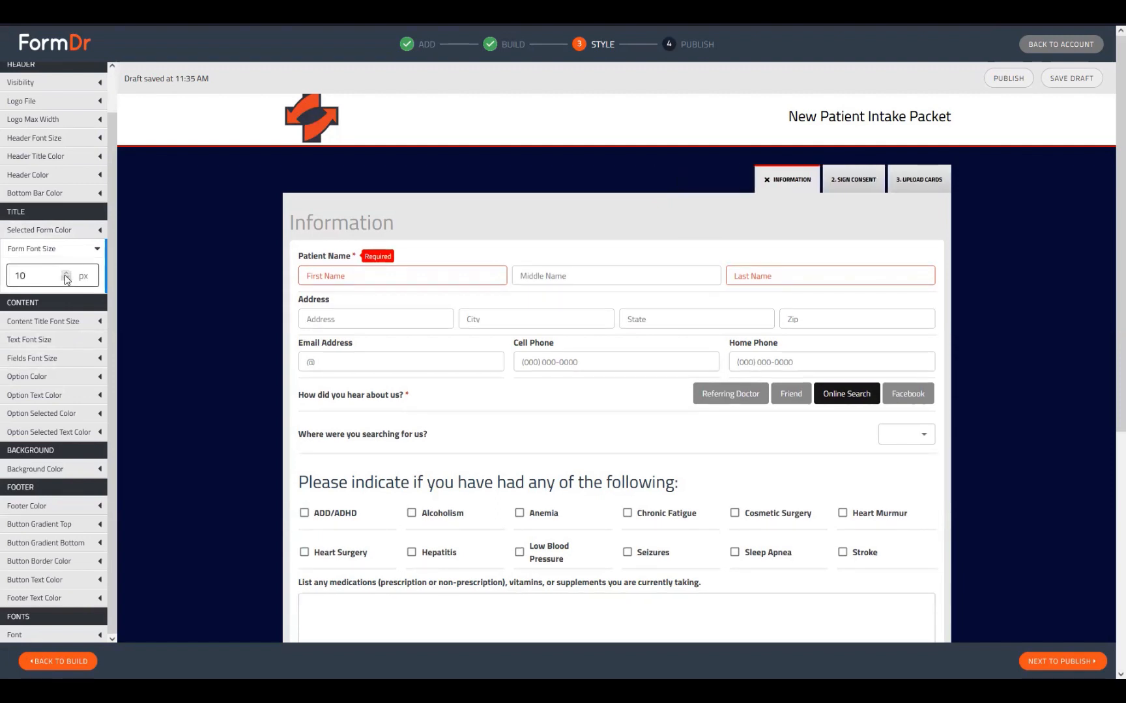
left_click(65, 274)
left_click(65, 274)
left_click(65, 274)
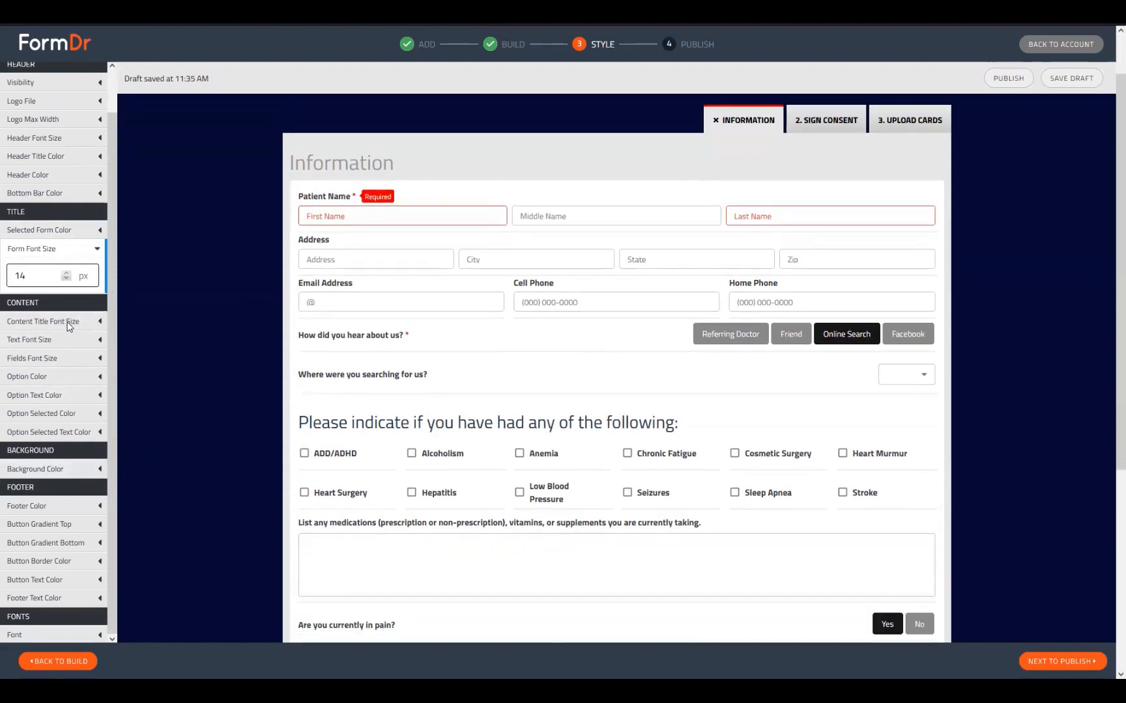
- Try a content title font size of 31 px, check the Sign Consent form and settle on 30 px
scroll(220, 328, "up", 1)
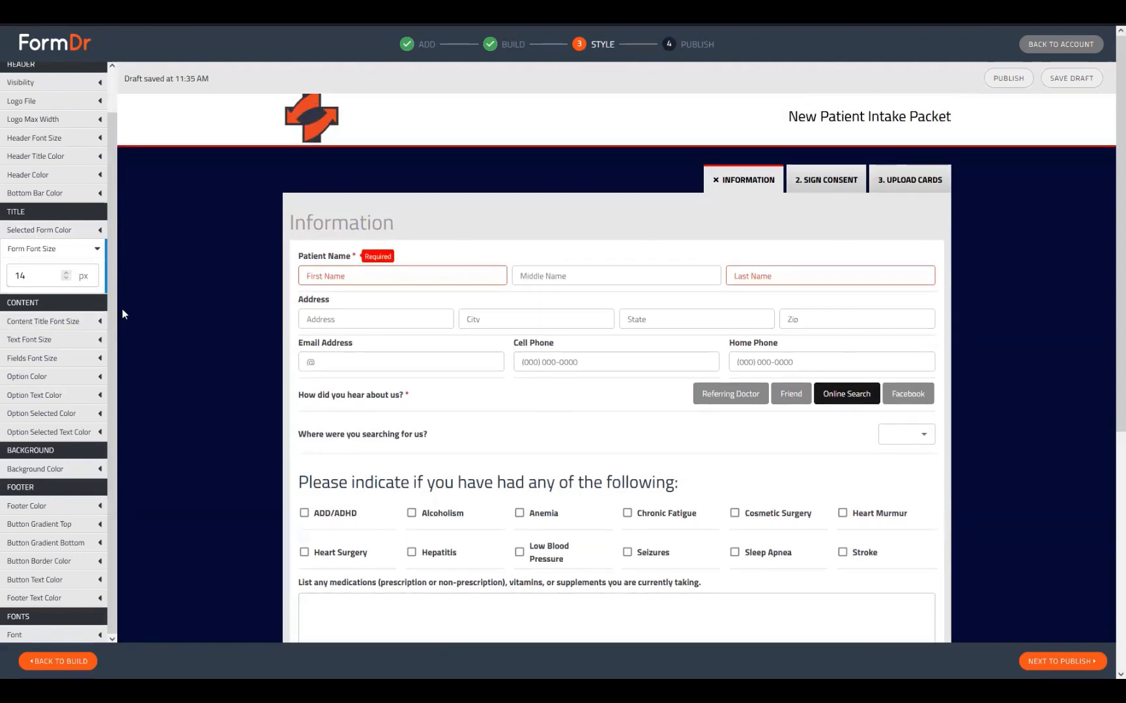
left_click_drag(110, 271, 108, 344)
left_click(70, 321)
left_click(67, 310)
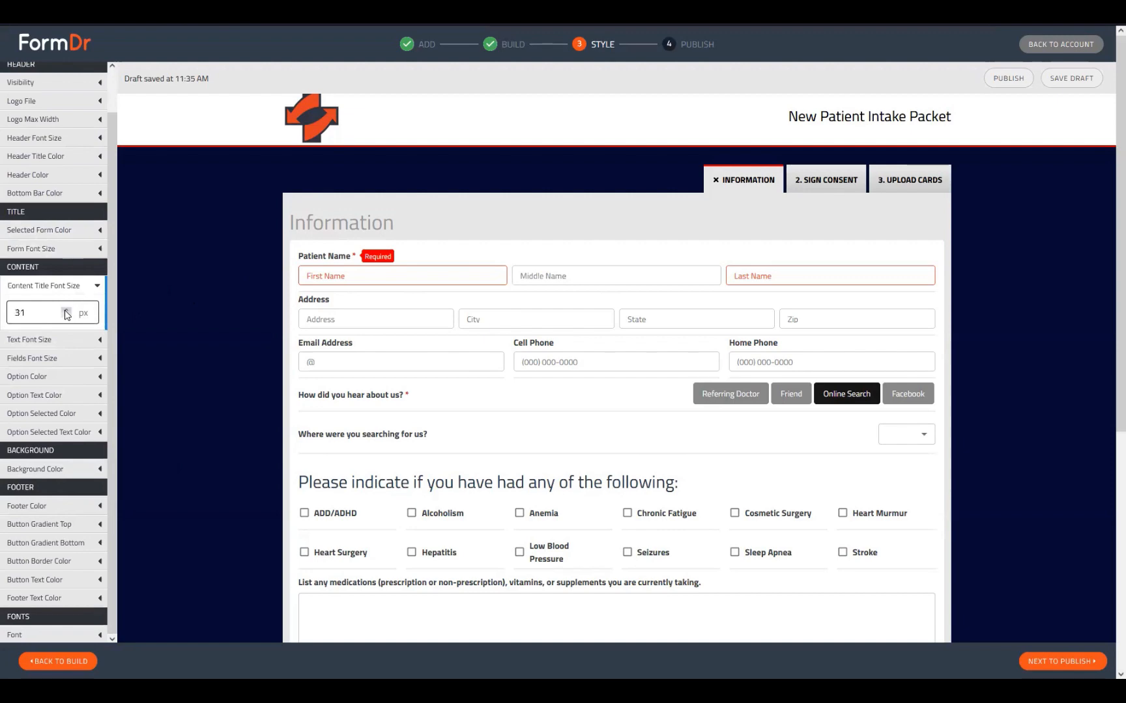
left_click(66, 316)
left_click(67, 316)
left_click(832, 174)
left_click(66, 311)
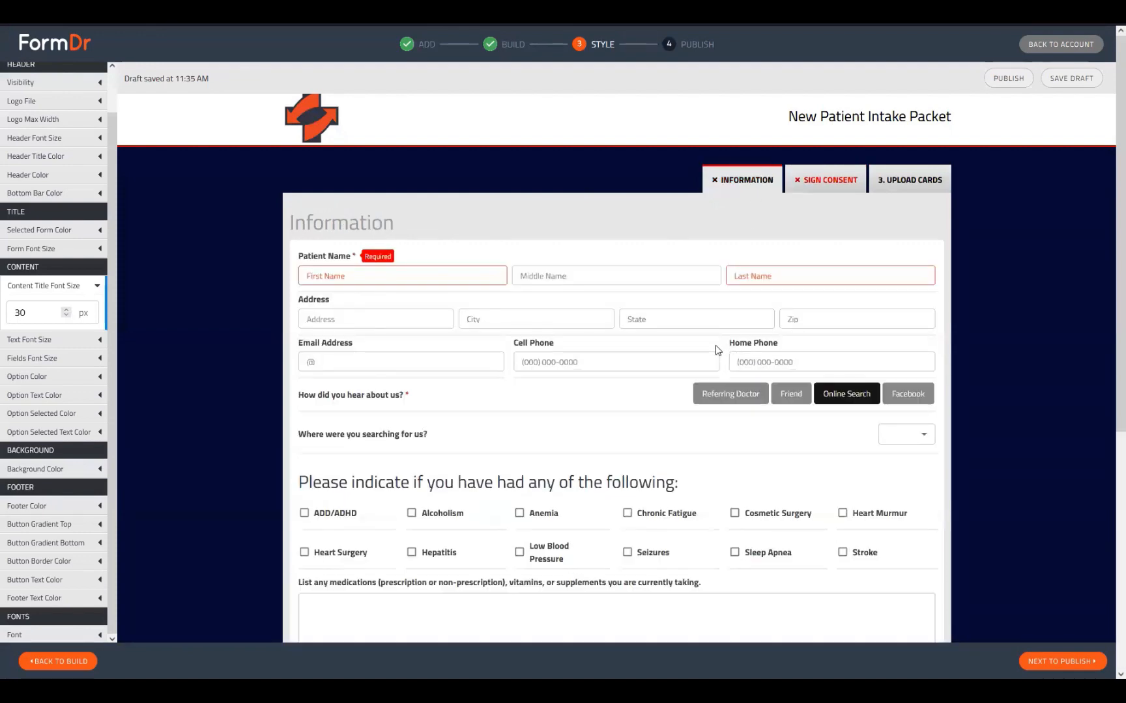
- Open the text font size setting and check the text of the Sign Consent form
left_click(32, 339)
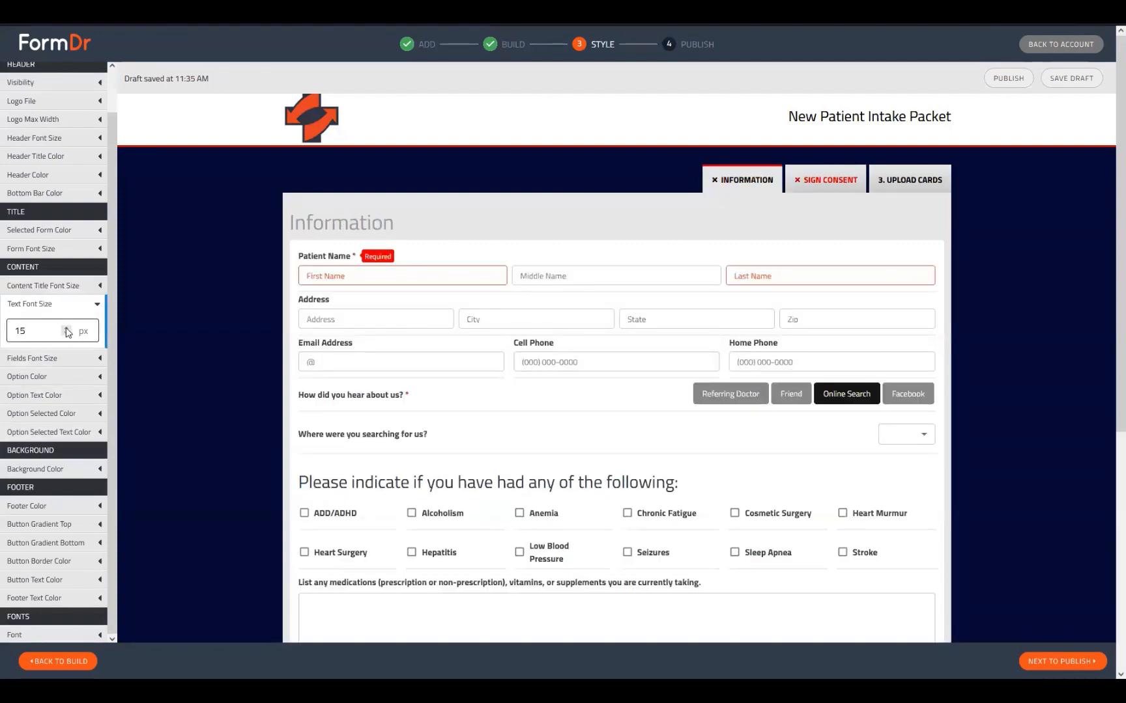
left_click(817, 172)
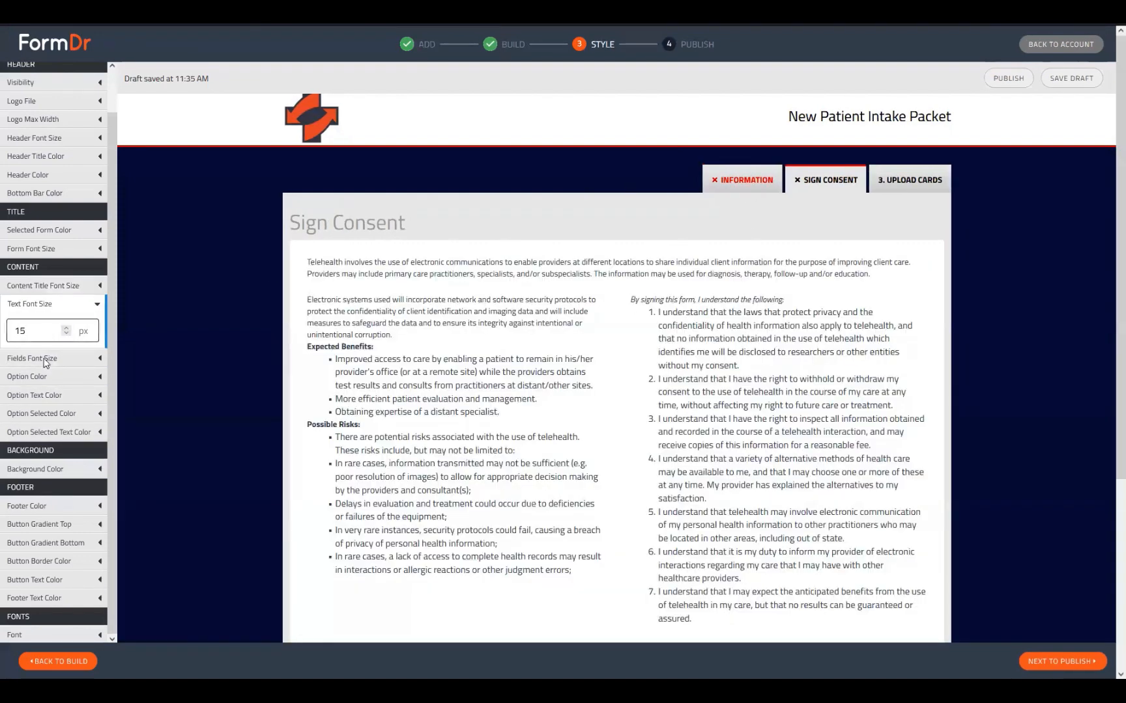
- Try fields font sizes of 20 px and 17 px on the Information form and settle on 15 px
left_click(47, 357)
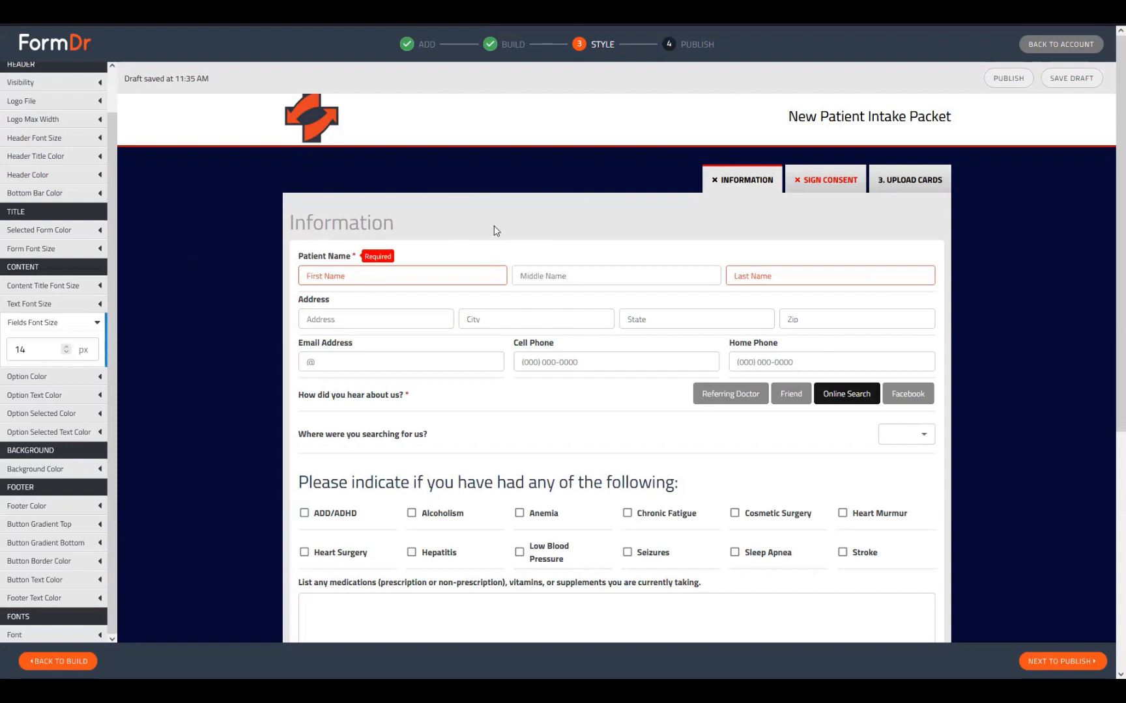
left_click(66, 347)
left_click(66, 346)
left_click(66, 347)
left_click(65, 346)
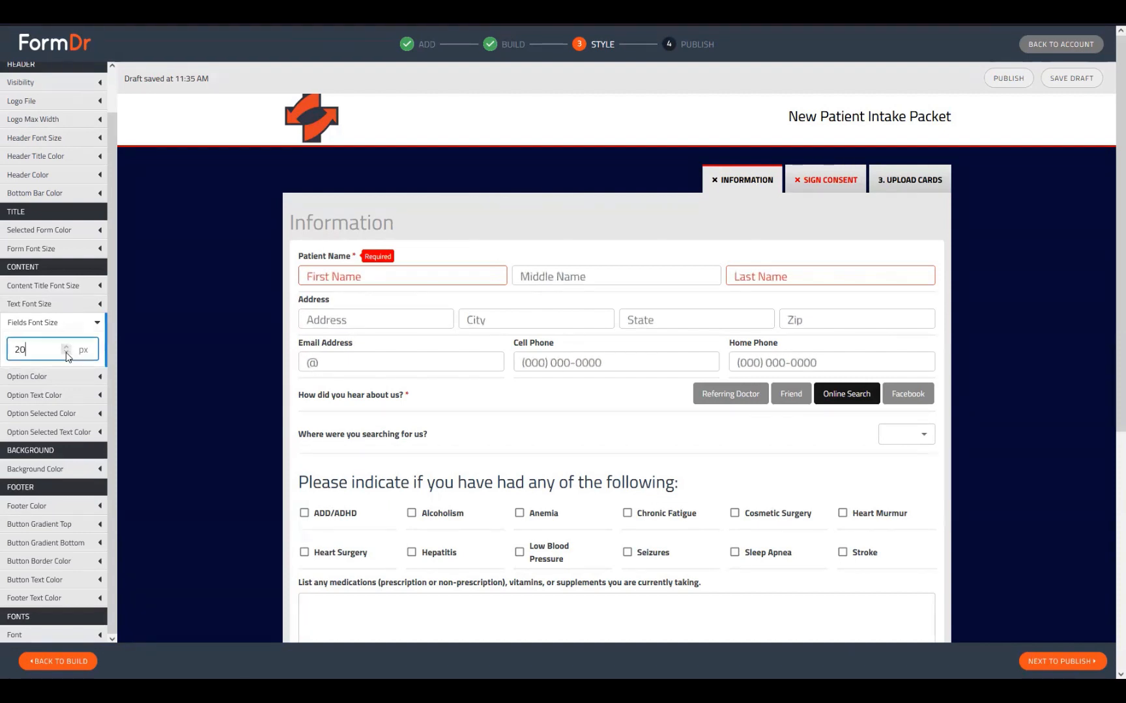
left_click(66, 353)
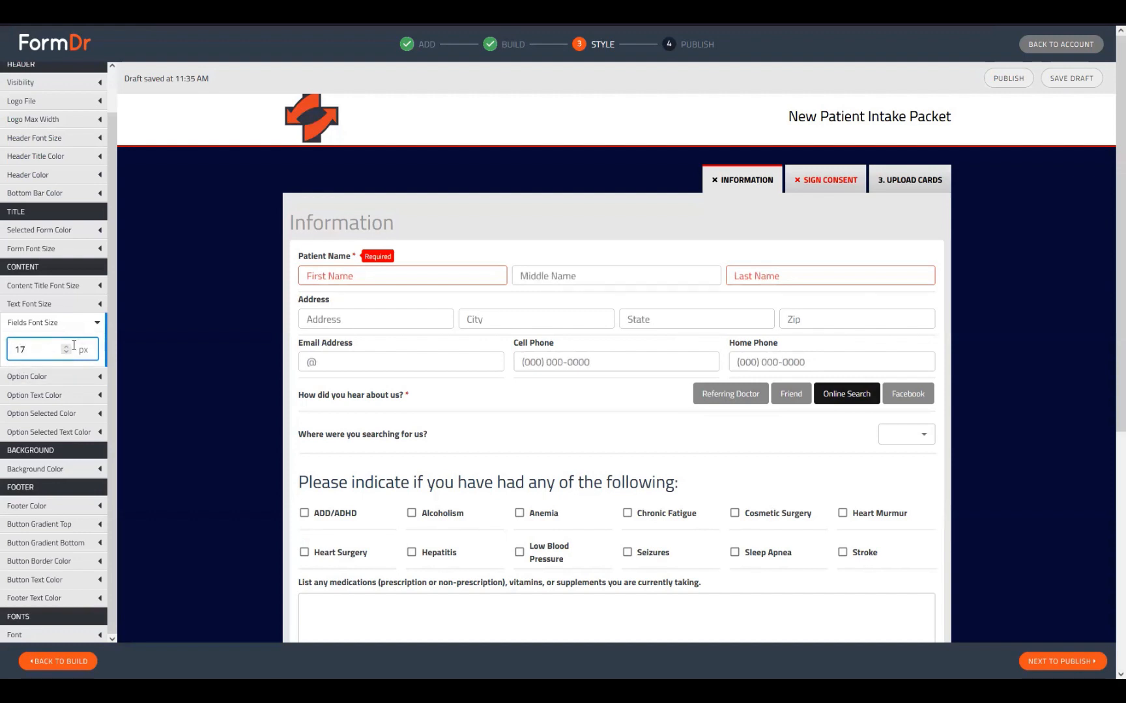
left_click(65, 352)
left_click(66, 352)
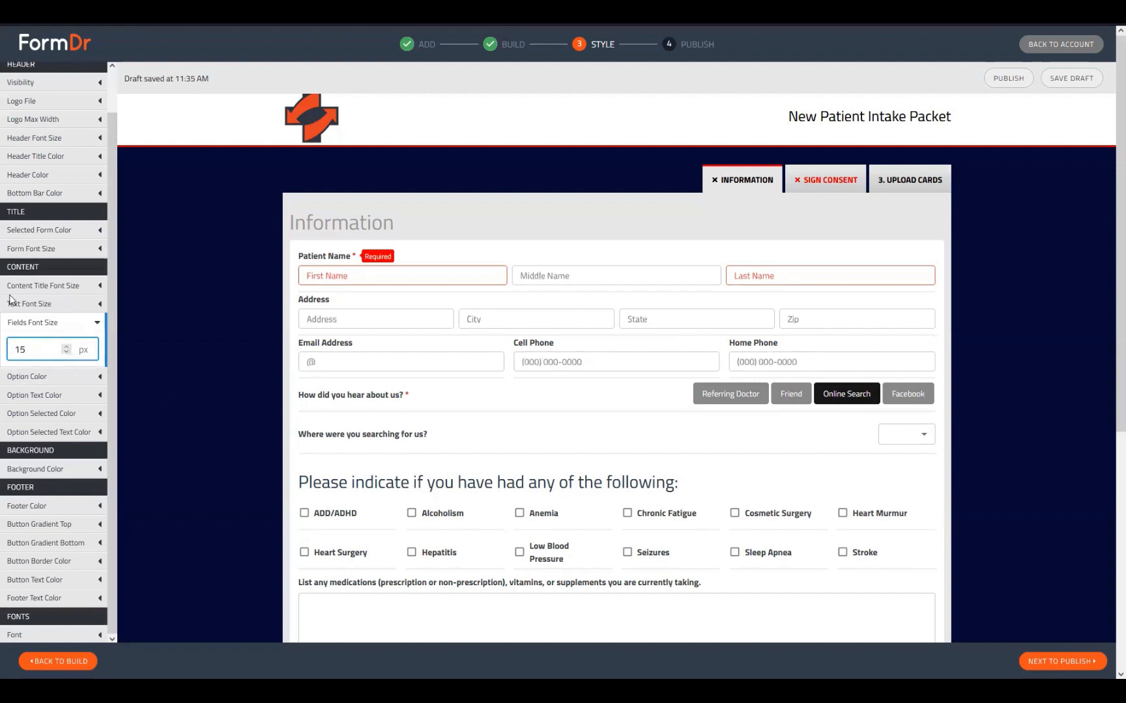
left_click(154, 396)
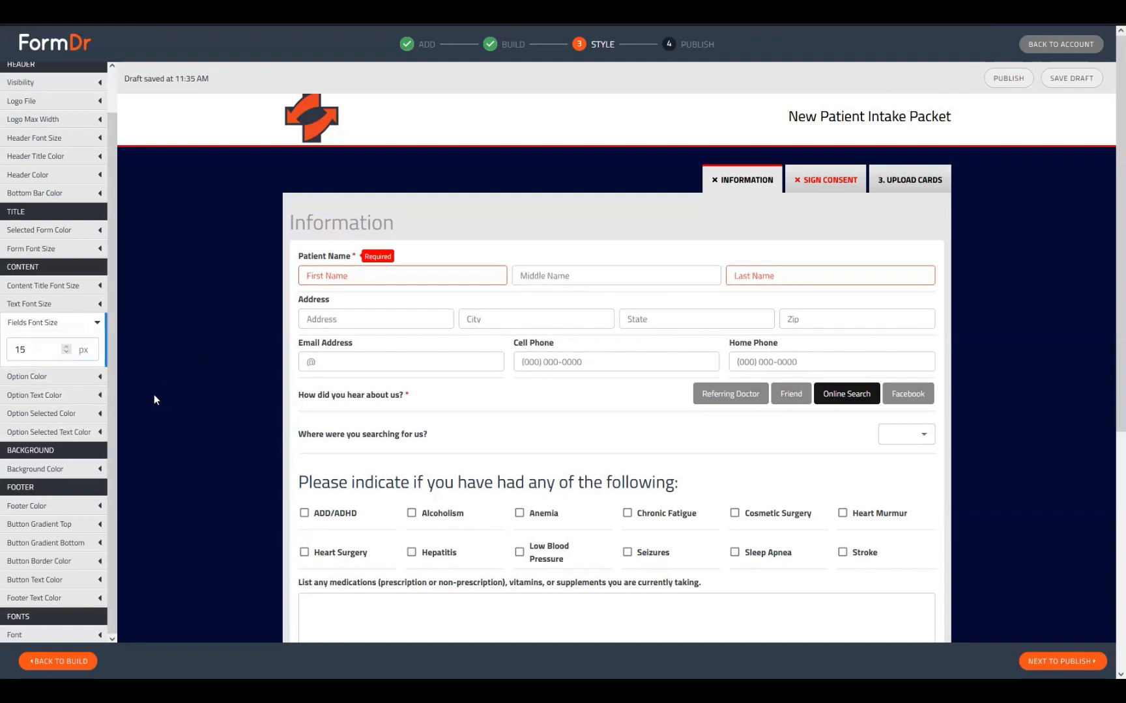
- Review the color settings for options, option text, selected options and selected option text
left_click(88, 370)
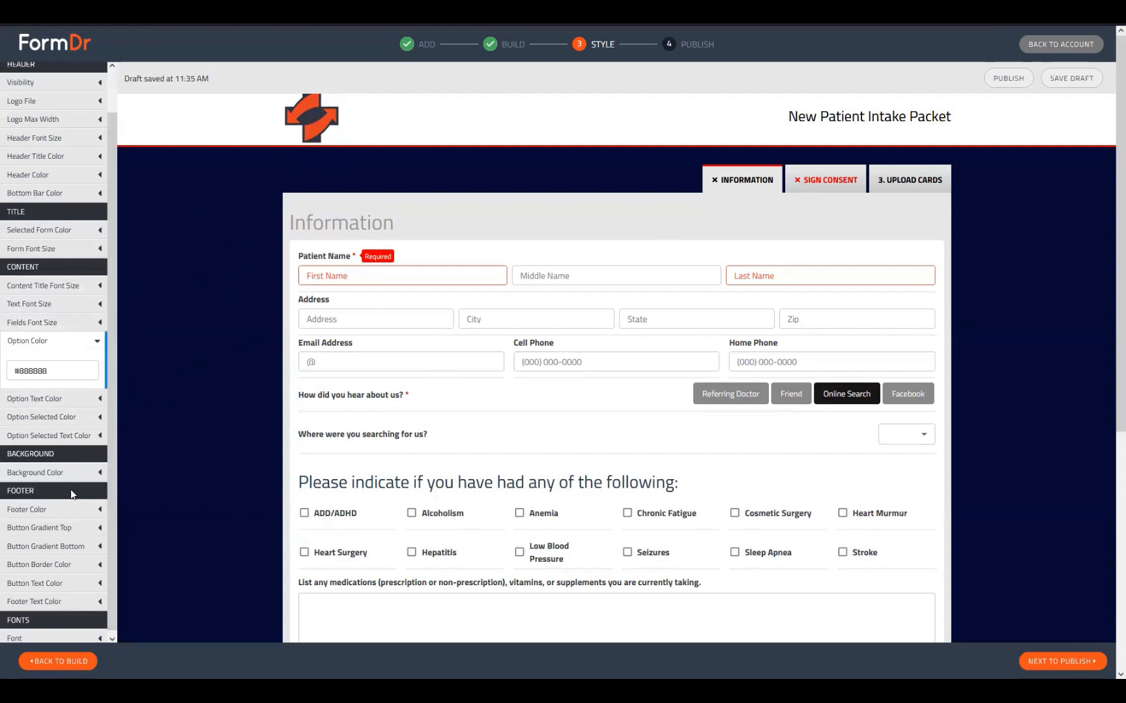
left_click(40, 399)
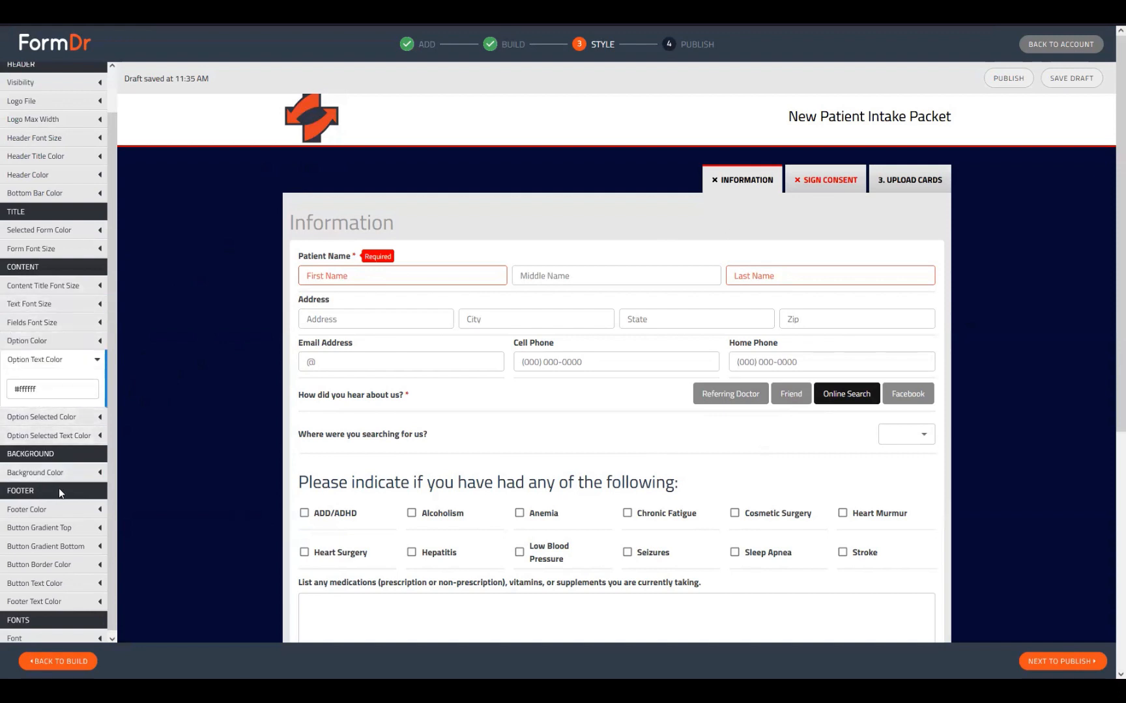
left_click(51, 421)
left_click(46, 437)
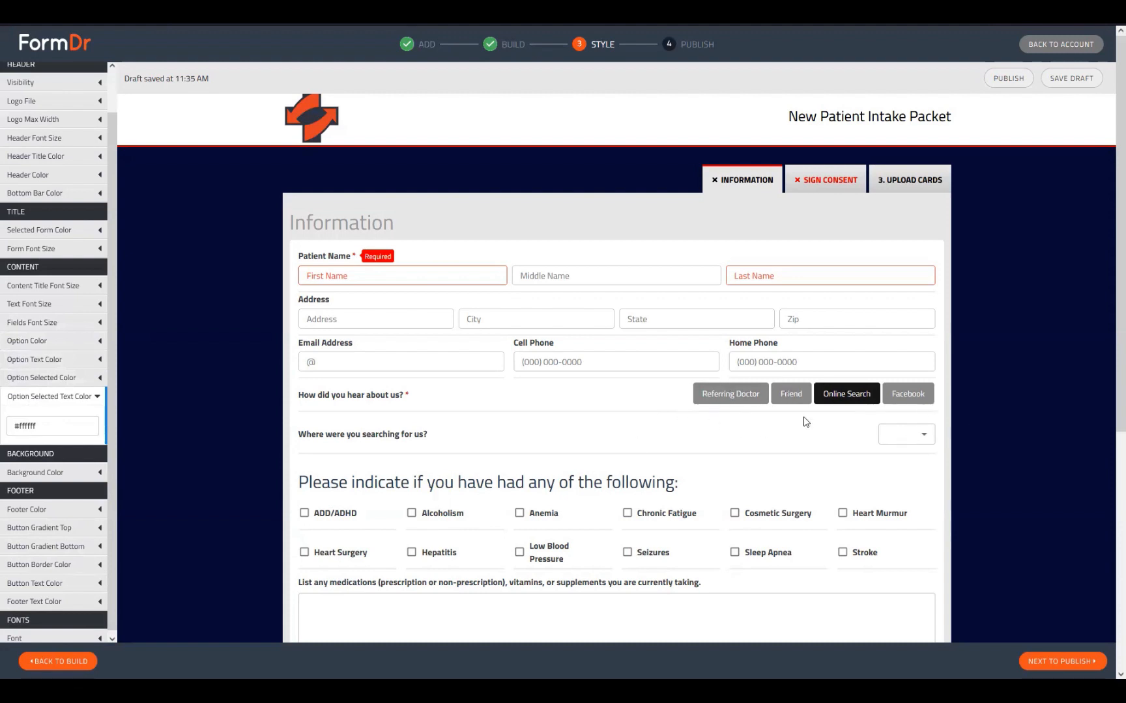
- Set the option color of the answer choices to a red, about #BF3131
left_click(59, 341)
left_click(49, 363)
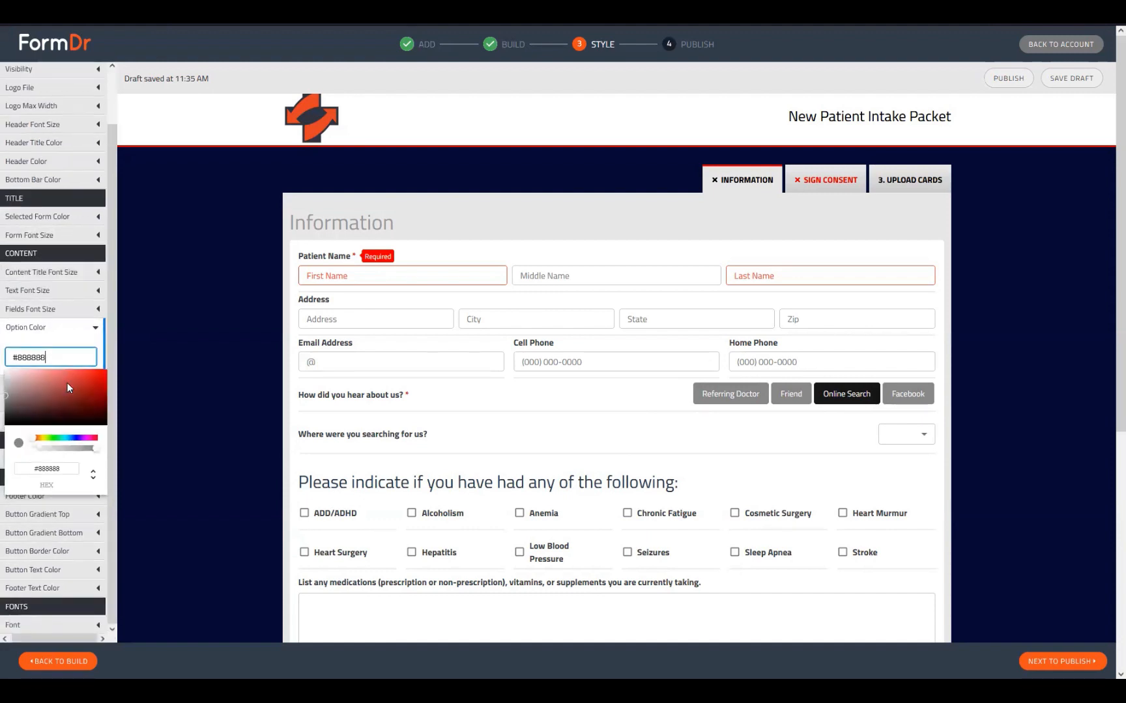
left_click(46, 398)
left_click_drag(55, 401, 81, 383)
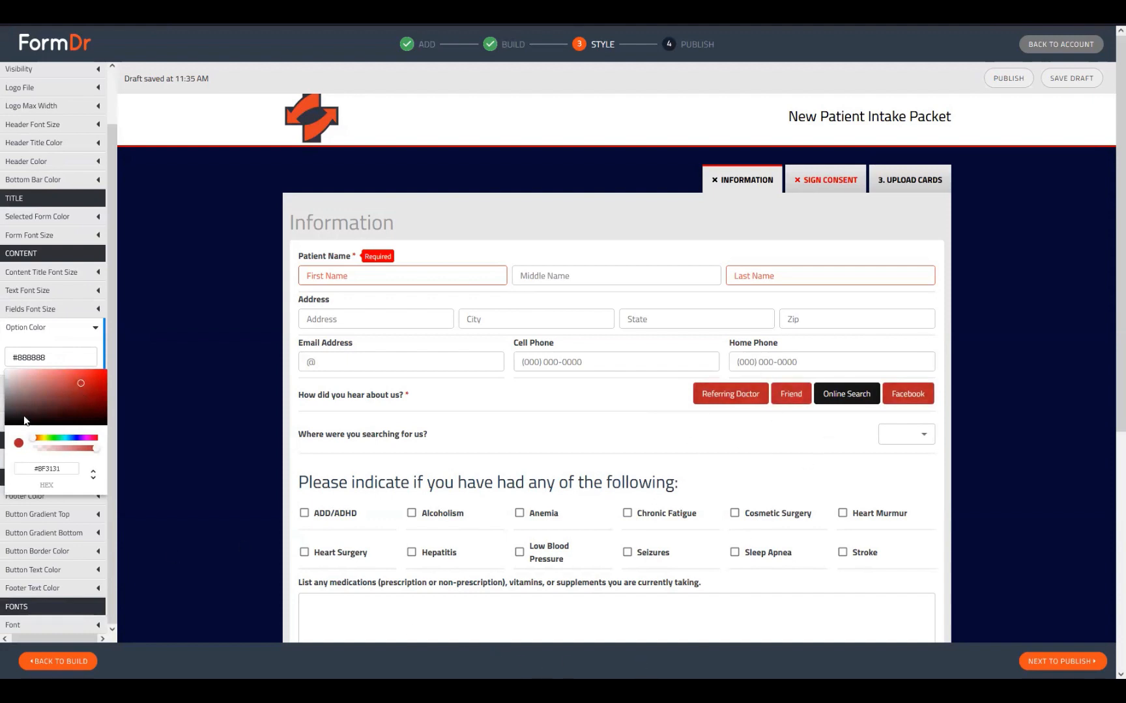
left_click(76, 339)
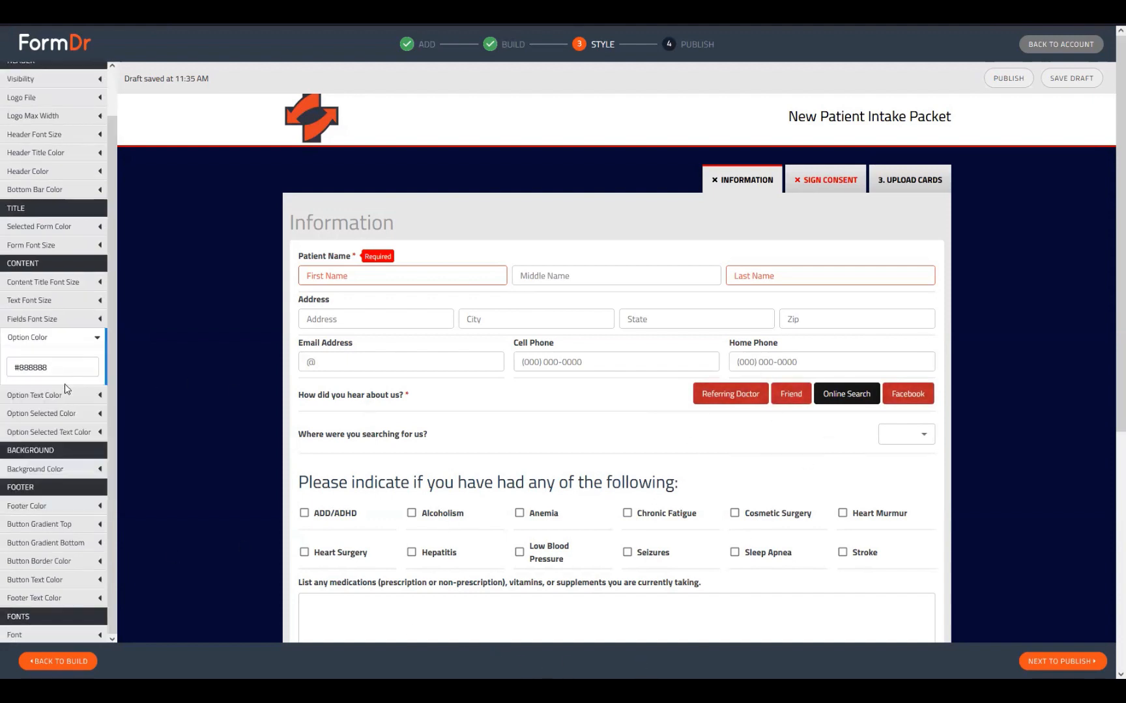
- Try other shades for the option text color and return it to white, #FFFFFF
left_click(63, 398)
left_click(71, 390)
mouse_move(74, 405)
left_mouse_down()
mouse_move(60, 413)
mouse_move(66, 443)
mouse_move(96, 405)
mouse_move(59, 378)
mouse_move(76, 368)
mouse_move(32, 398)
mouse_move(23, 374)
mouse_move(1, 376)
left_mouse_up()
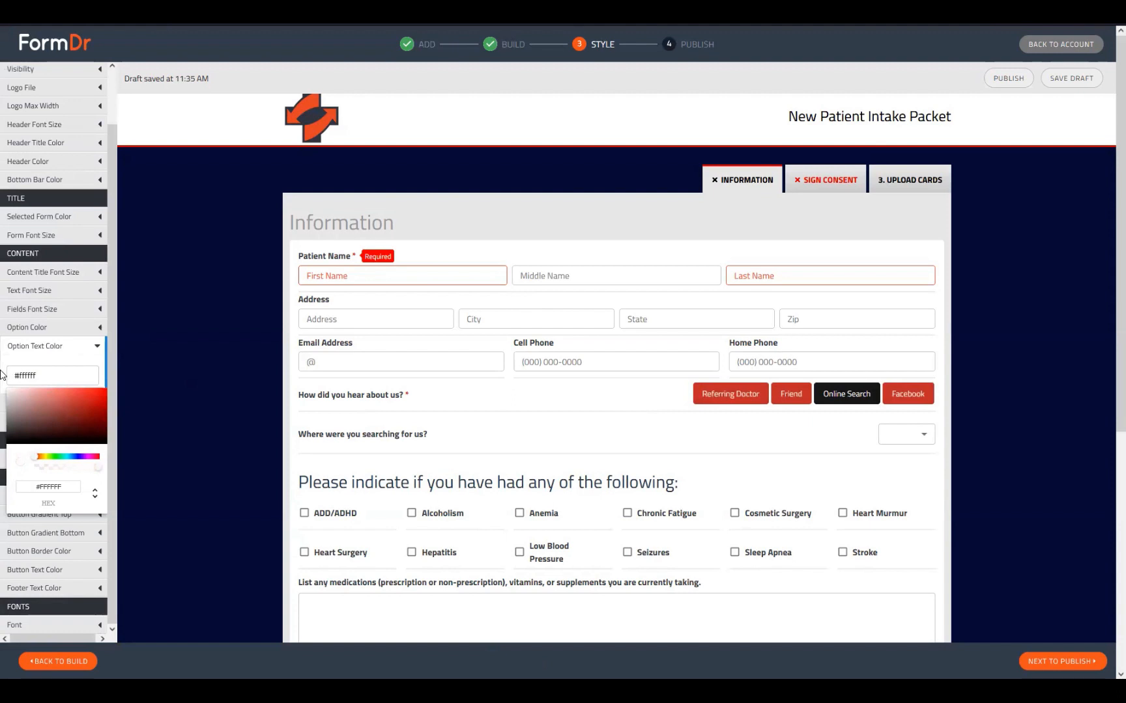
left_click(77, 363)
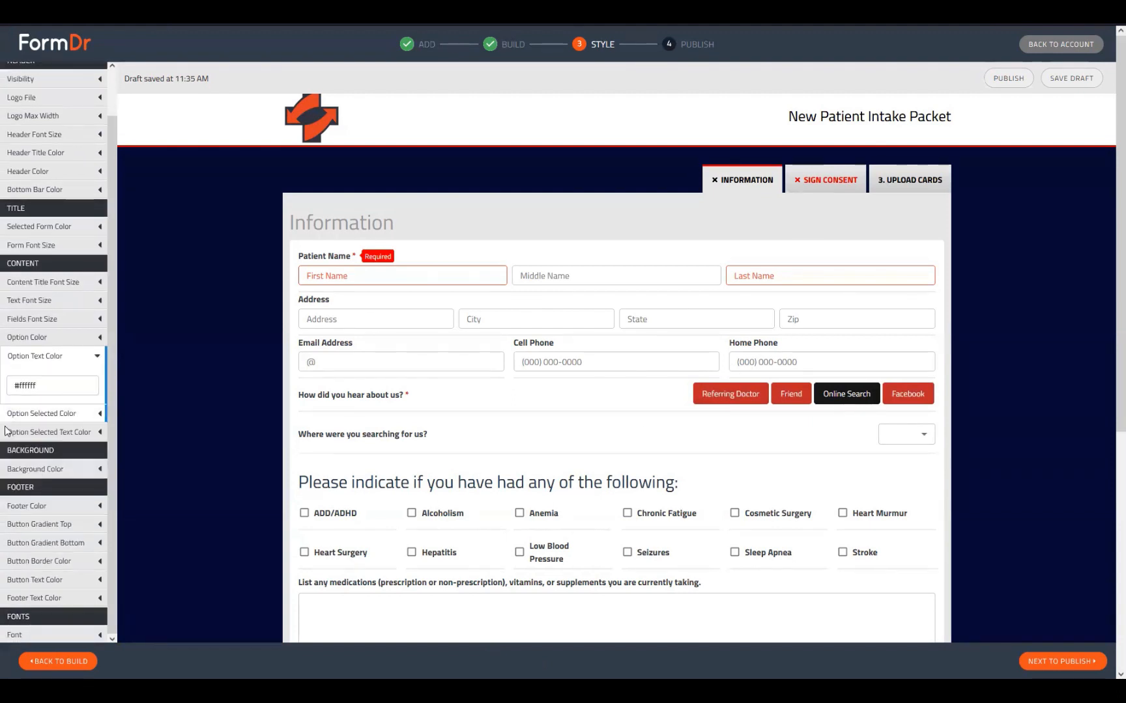
- Try other shades for the option selected color, ending on white, #FFFFFF
left_click(810, 394)
left_click(847, 399)
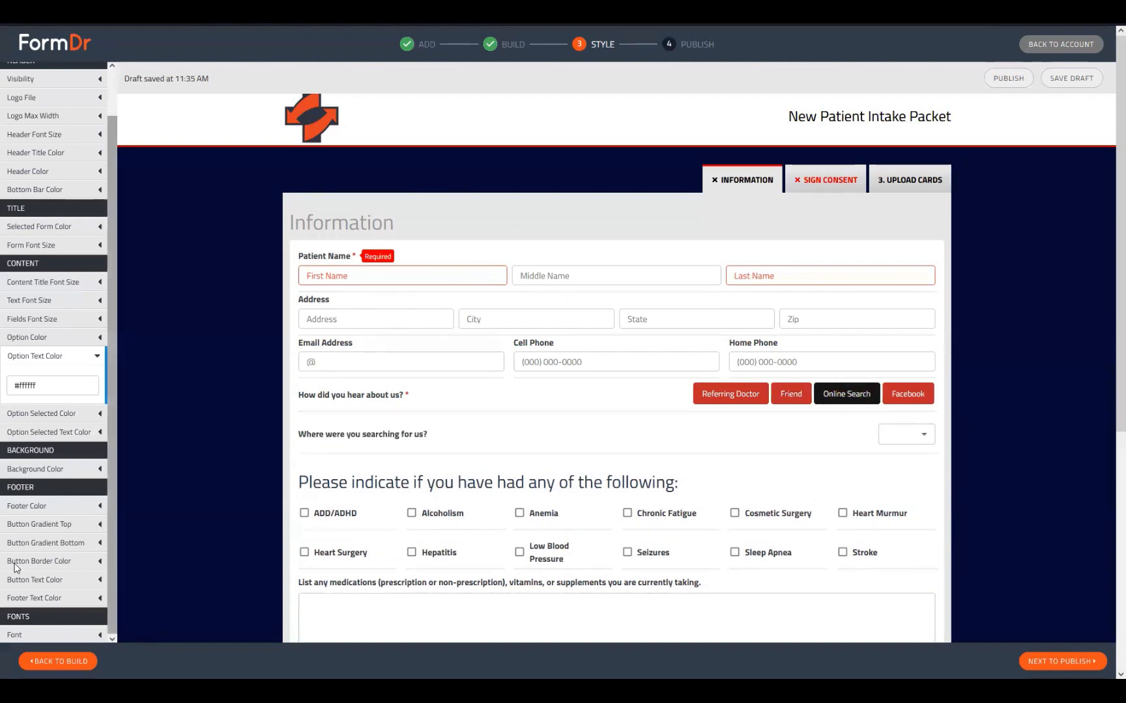
left_click(66, 415)
left_click(54, 404)
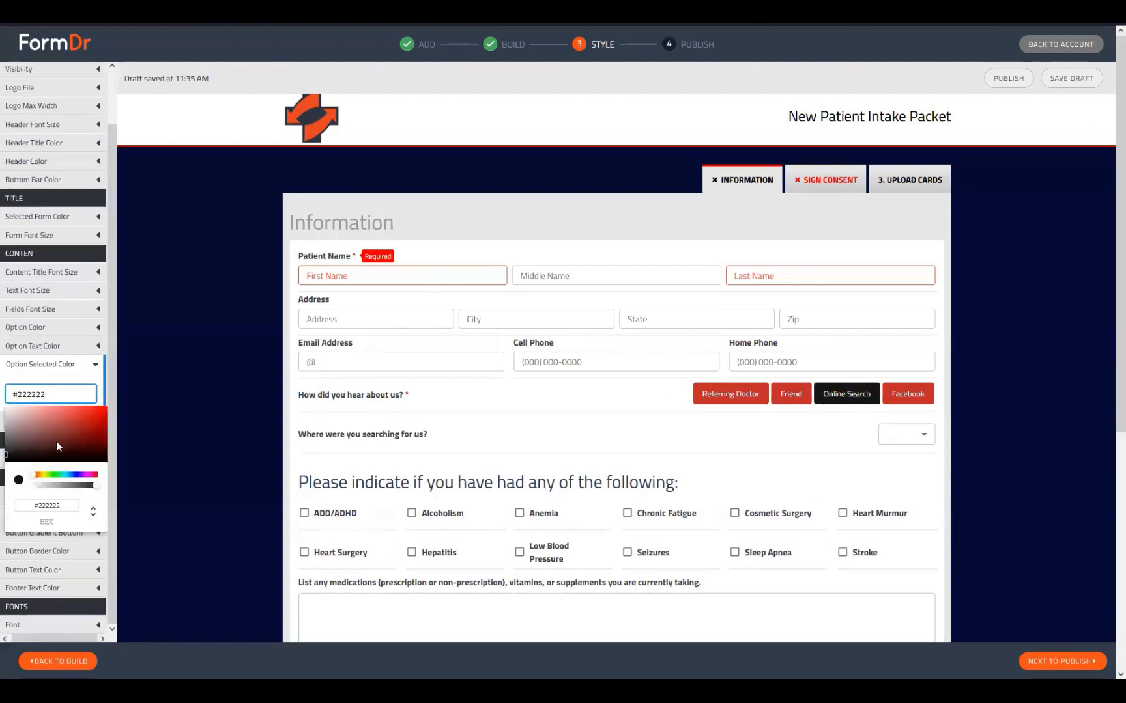
left_click_drag(56, 442, 112, 418)
left_click(61, 370)
- Try other shades for the option selected text color and return it to white, #FFFFFF
left_click(64, 429)
left_click(60, 428)
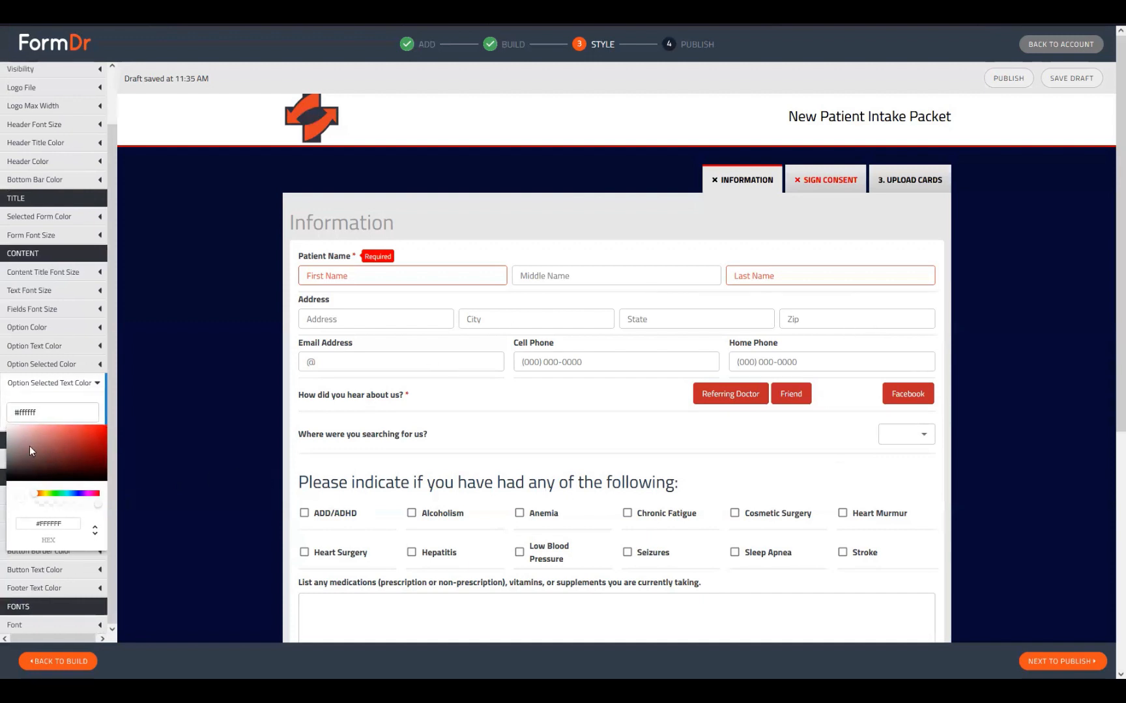
left_click(42, 468)
left_click_drag(3, 482, 1, 420)
left_click(71, 375)
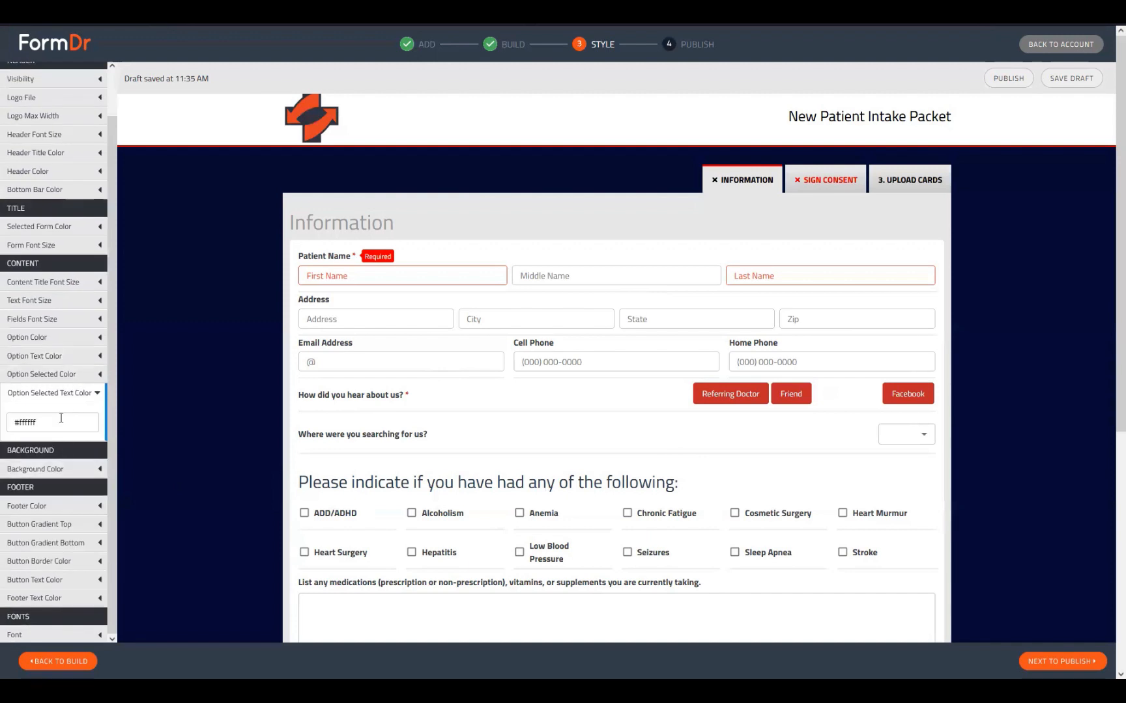
- Set the option selected color to black, #000000
left_click(65, 375)
left_click(63, 400)
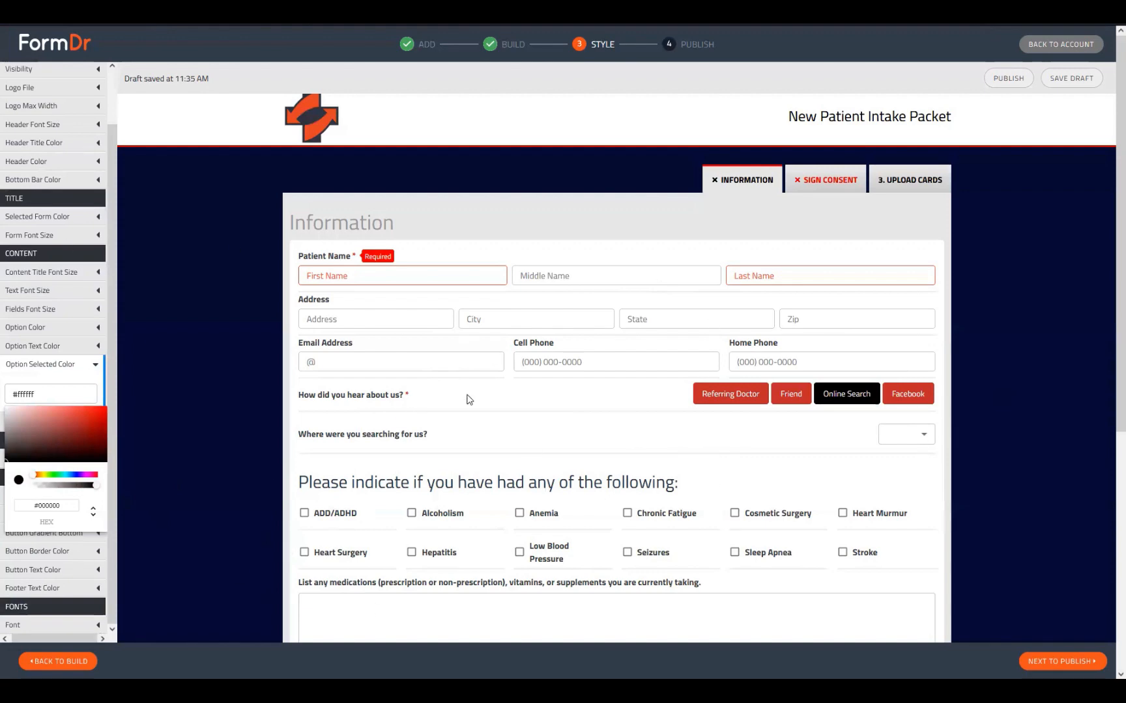
left_click(151, 470)
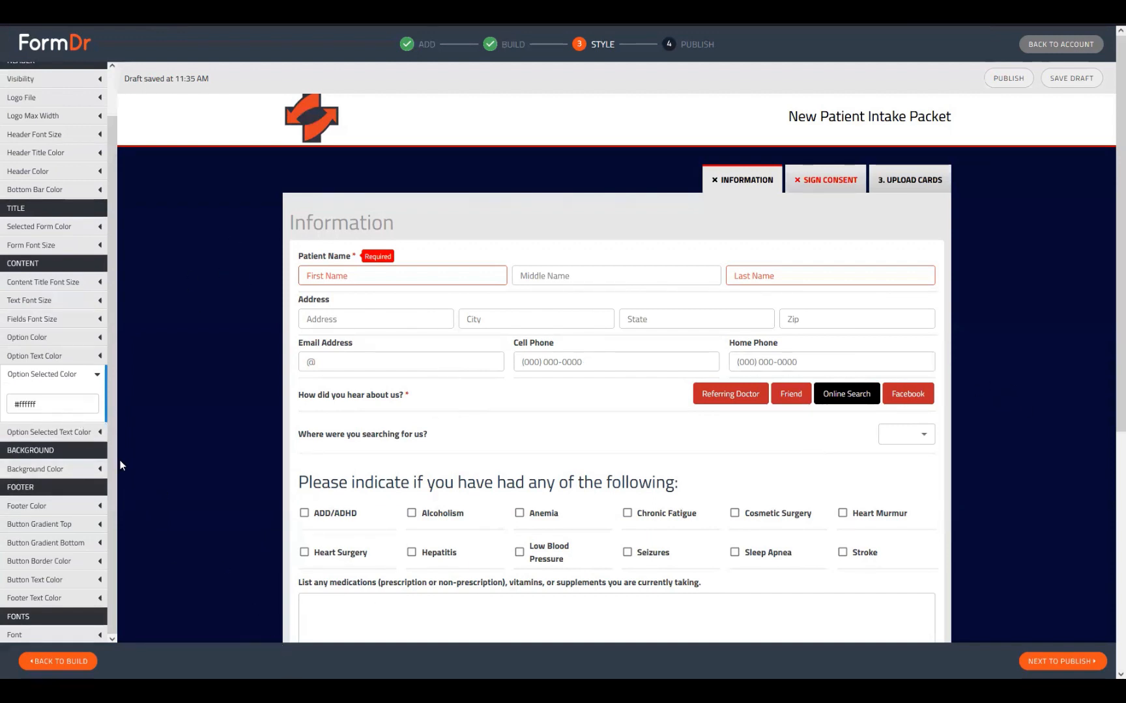
- Copy the hex code 0B163A from the form's background color
left_click(65, 477)
left_click(34, 460)
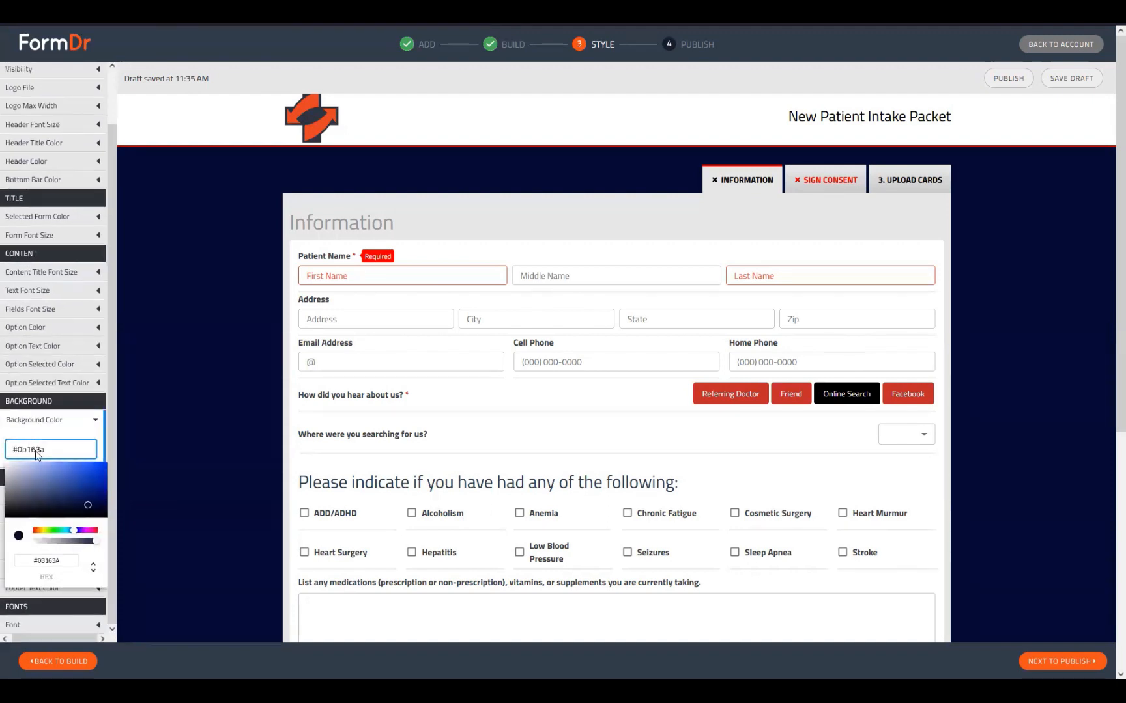
left_click(38, 454)
left_click(37, 454)
double_click(54, 561)
key("ctrl+c")
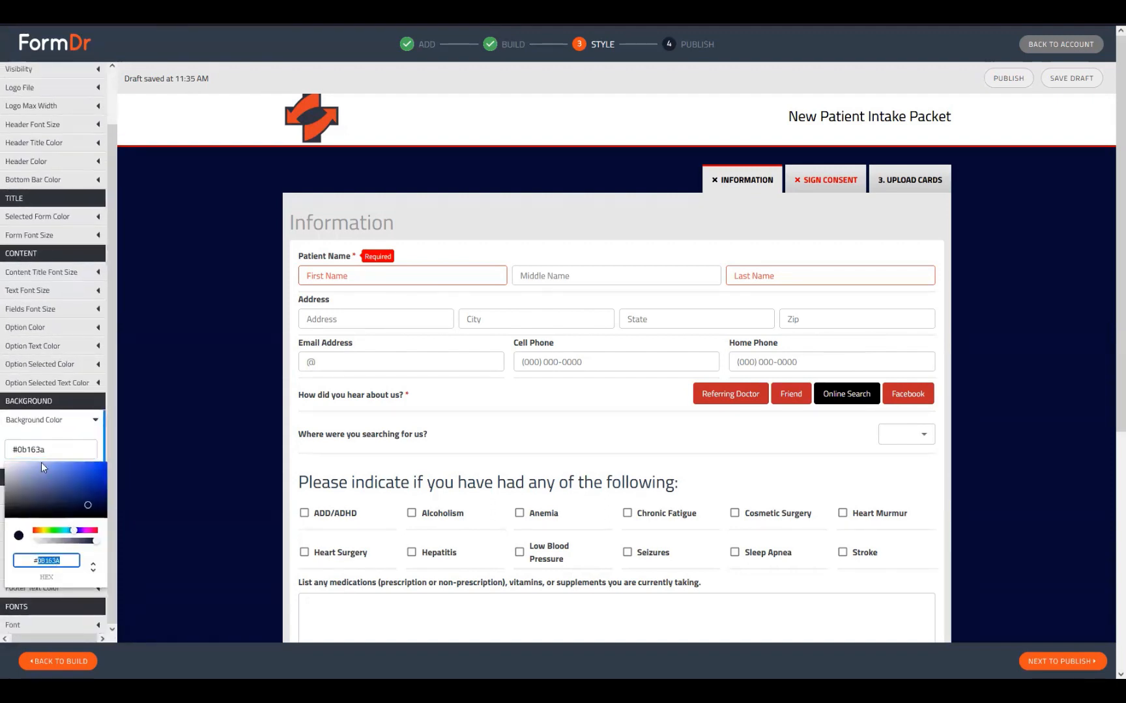
- Set the option selected color to the copied background color, #0B163A
left_click(54, 420)
left_click(58, 392)
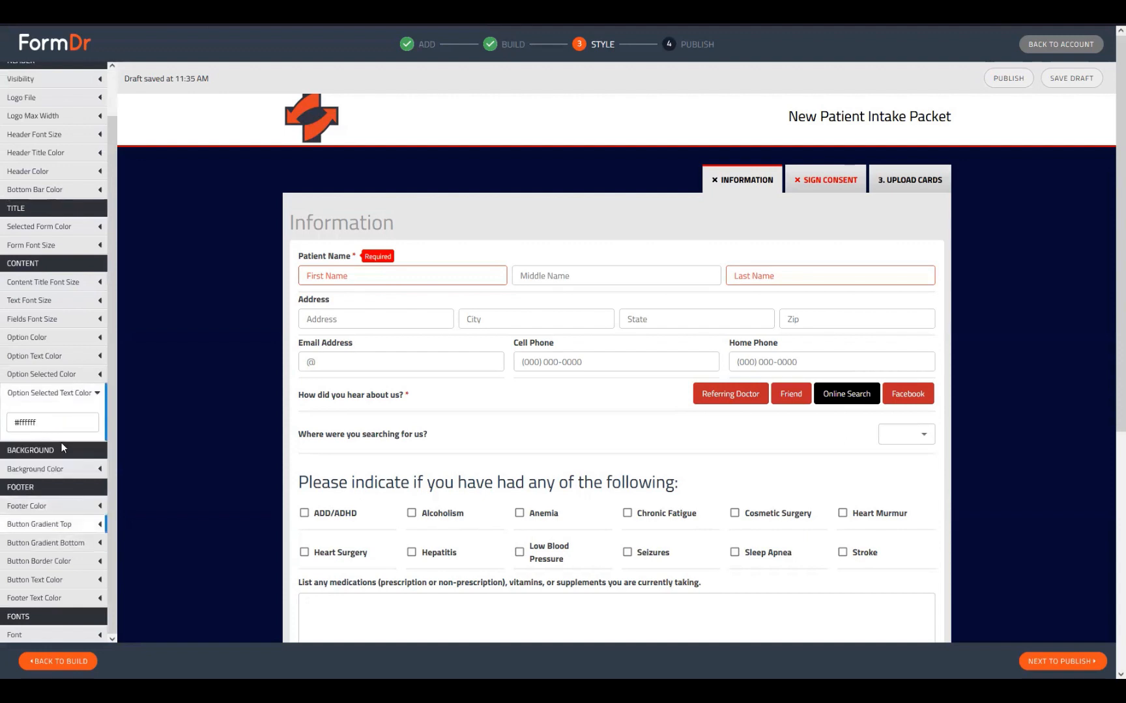
left_click(53, 422)
left_click(51, 386)
left_click(62, 375)
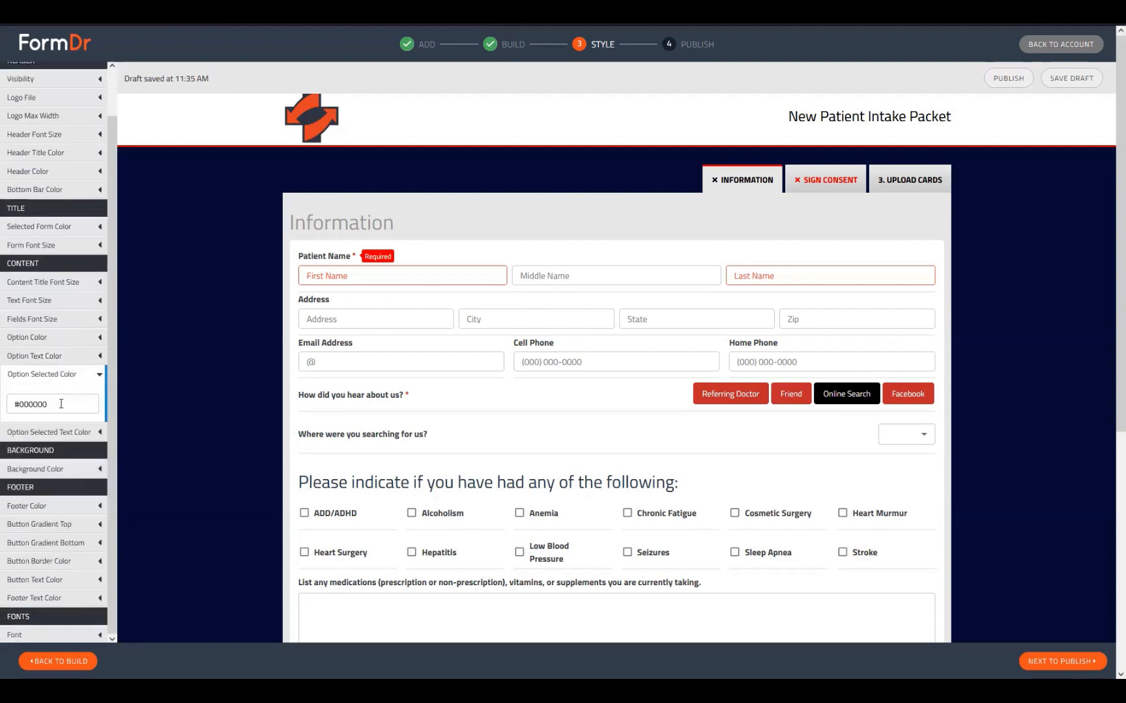
left_click(49, 404)
double_click(52, 506)
key("ctrl+v")
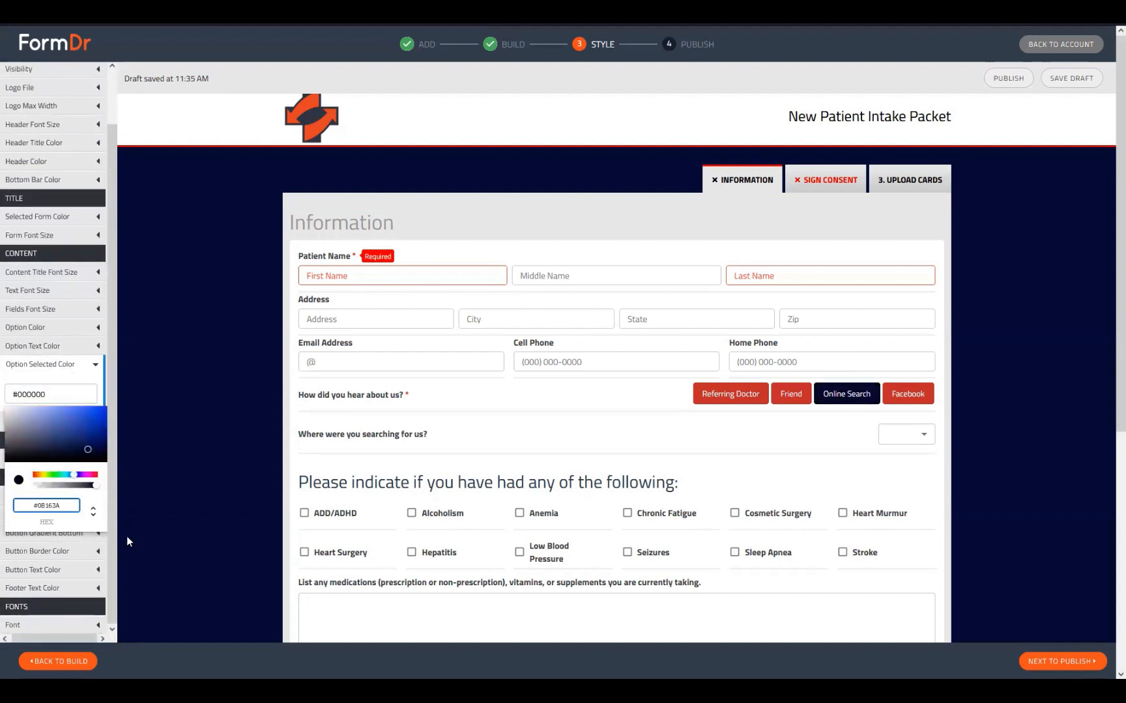
left_click(150, 430)
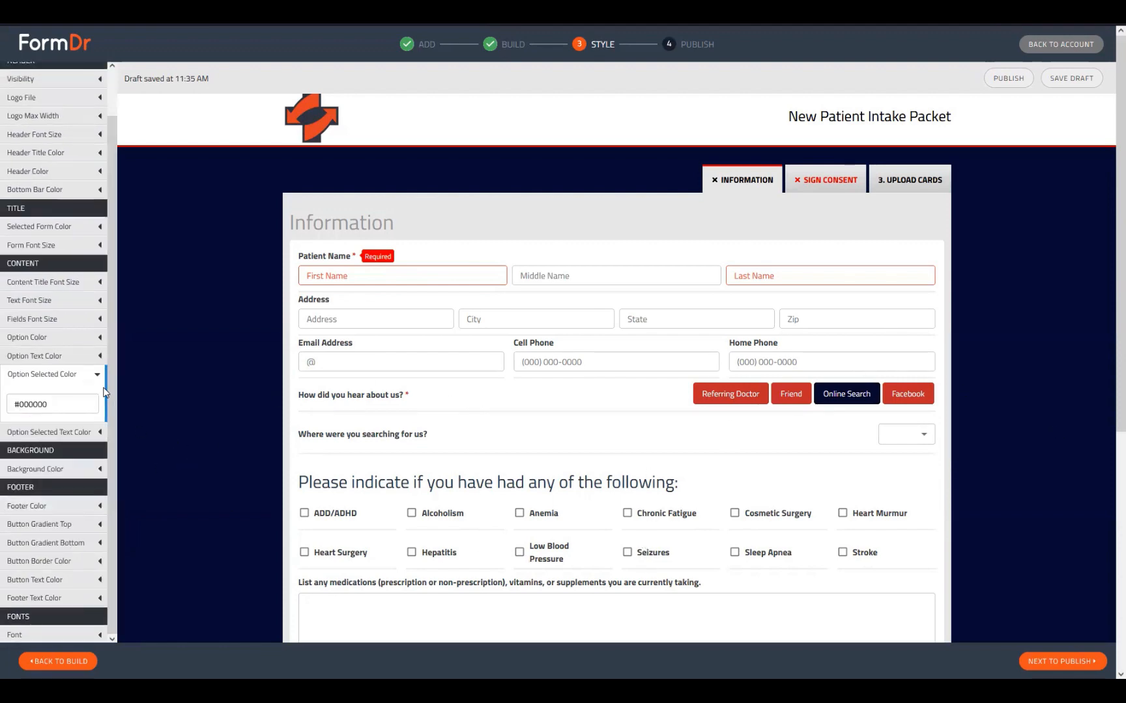
- Set the form's footer color to a light blue, about #96B3D6
scroll(176, 428, "down", 5)
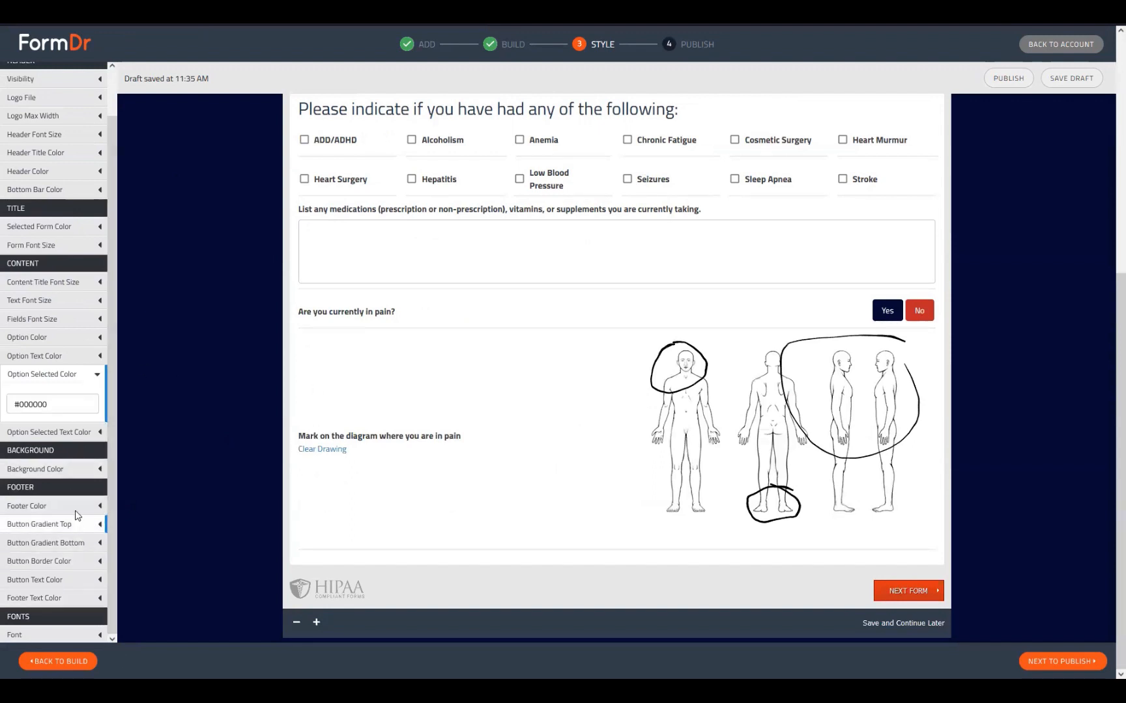
left_click(35, 506)
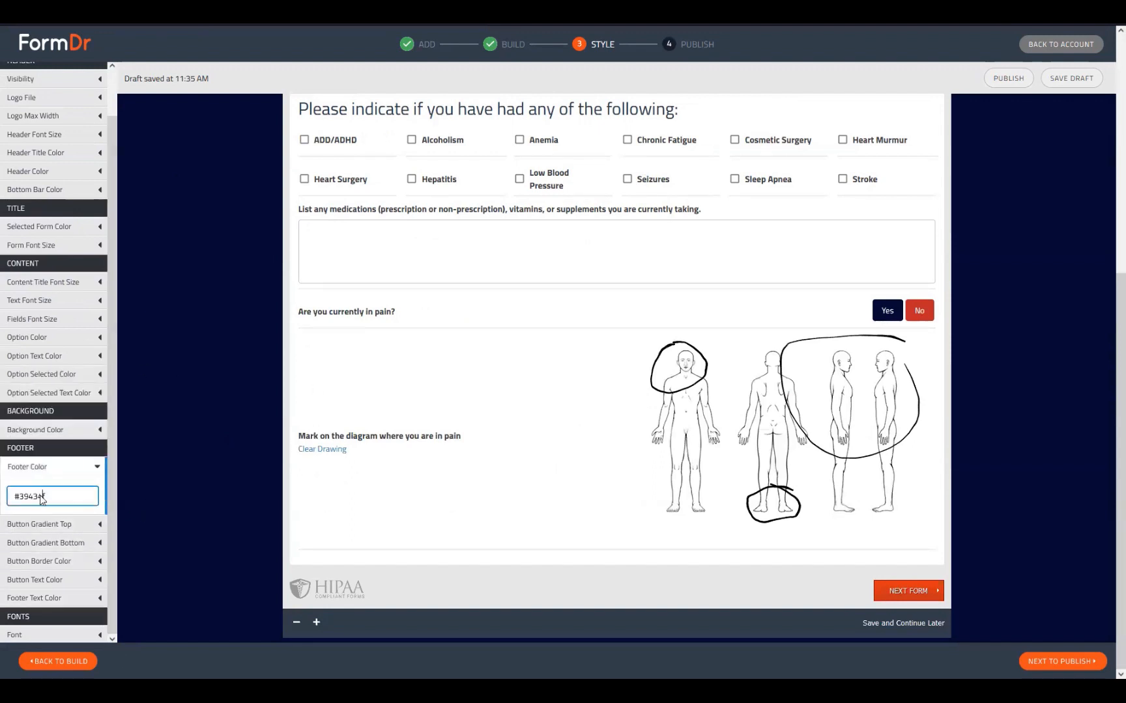
left_click(68, 495)
left_click_drag(67, 524, 100, 524)
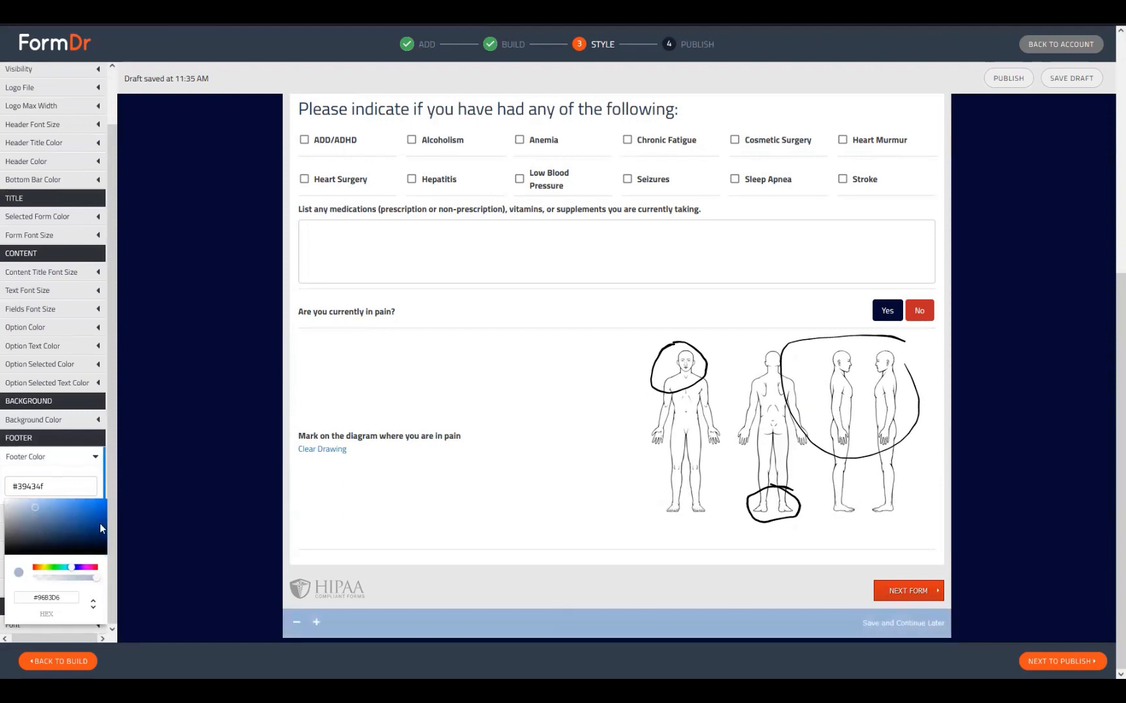
left_click(42, 490)
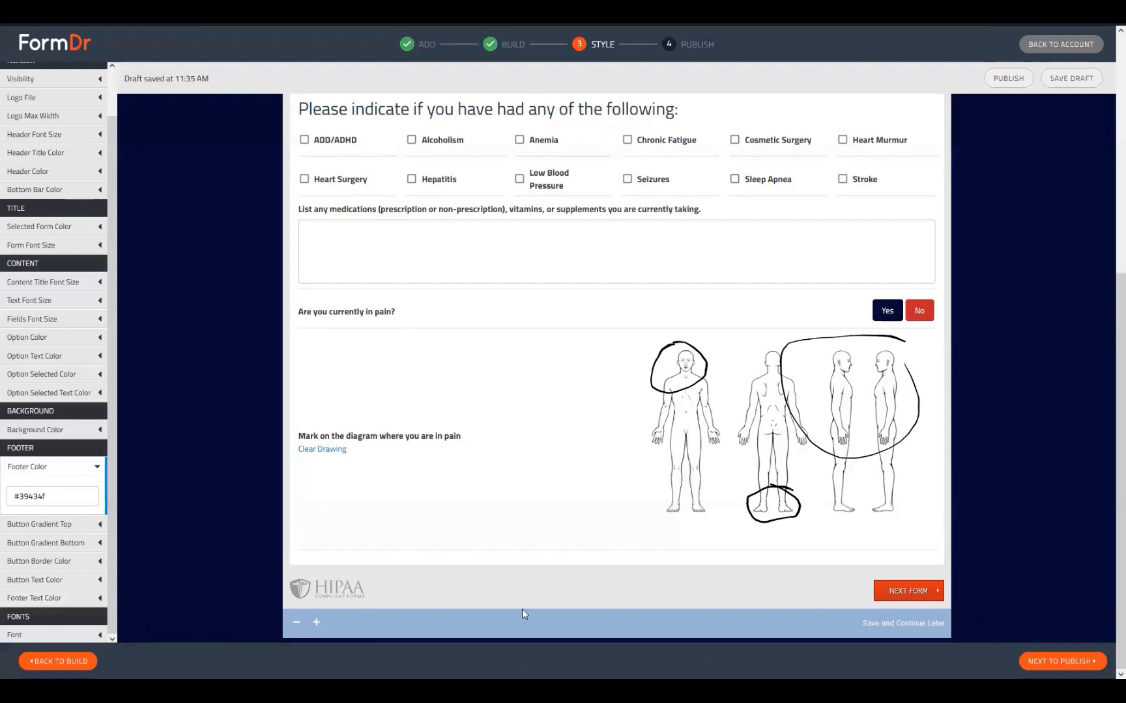
- Review the styled Information form and view the list of available fonts without choosing one
scroll(581, 525, "up", 5)
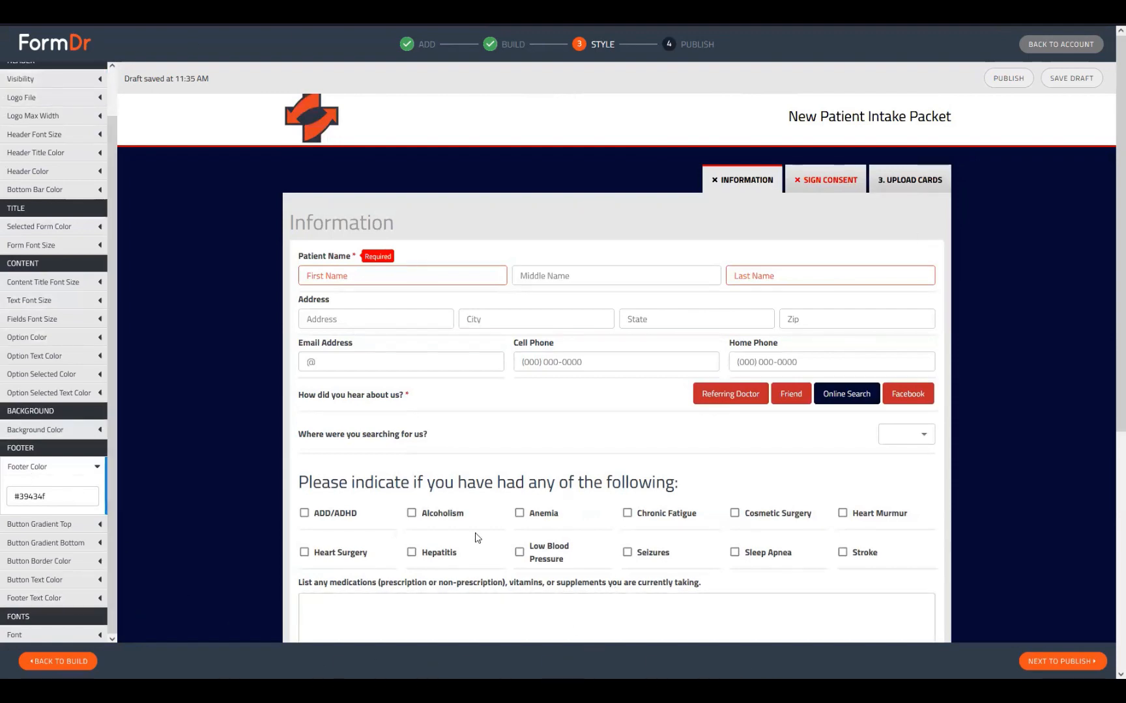
scroll(92, 548, "down", 3)
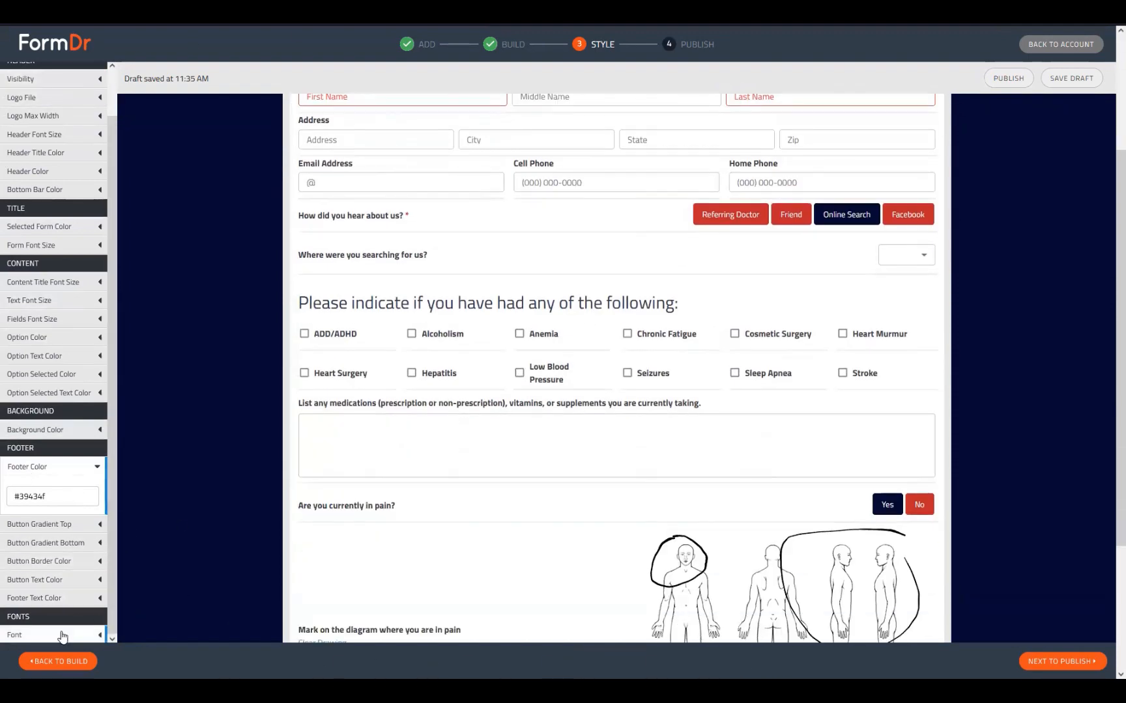
left_click(62, 635)
left_click(62, 635)
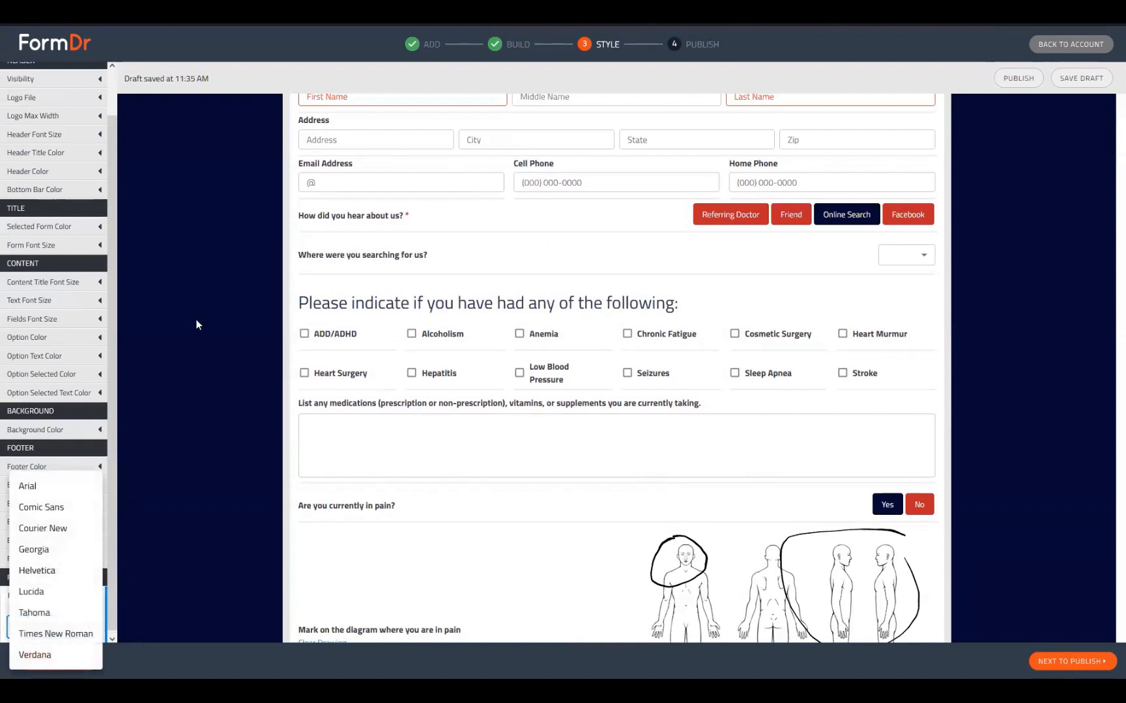
left_click(215, 478)
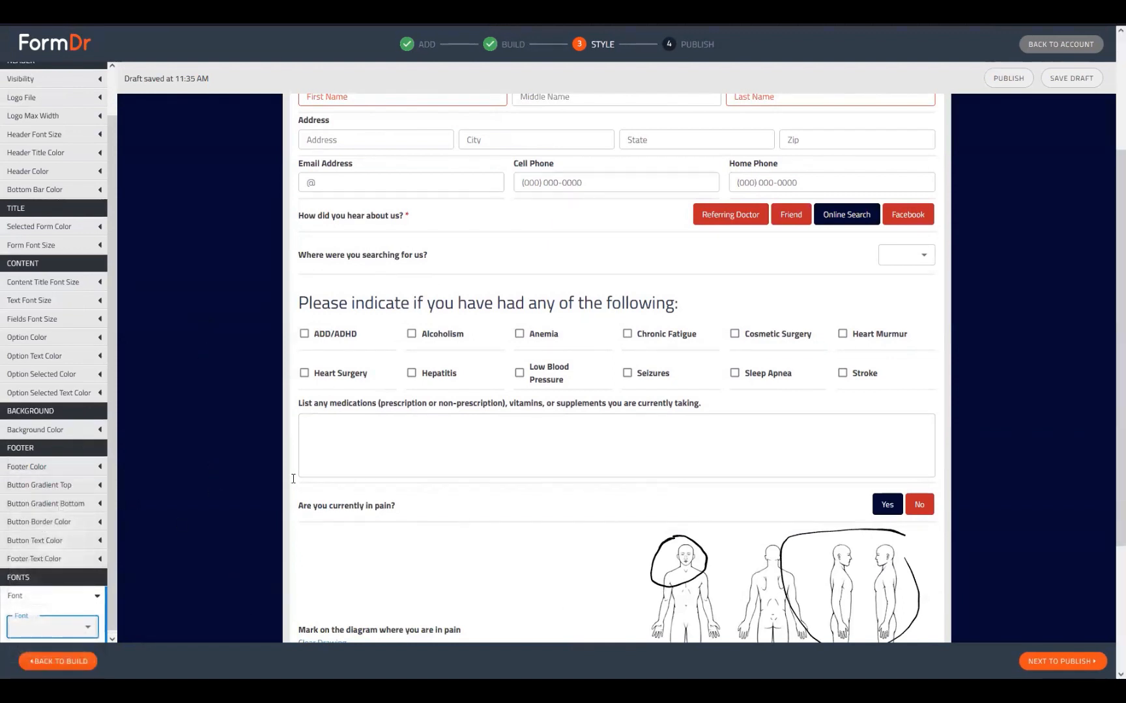
- Publish the styled New Patient Intake Packet and go back to the account
scroll(55, 510, "up", 2)
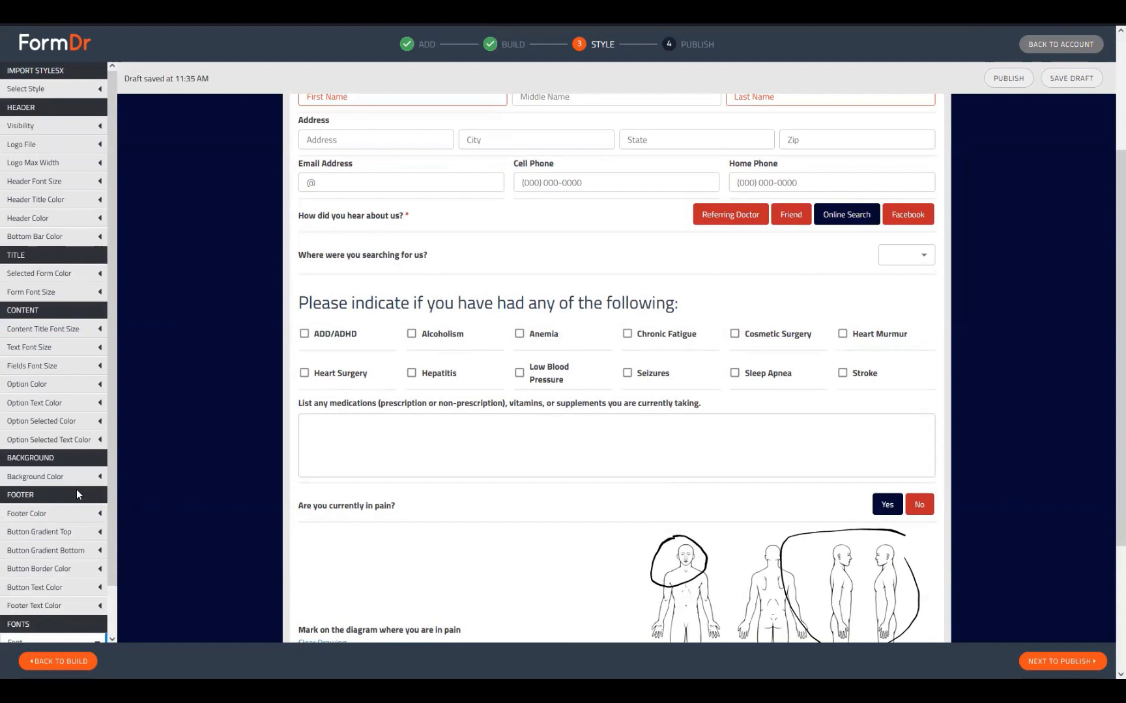
scroll(90, 424, "up", 3)
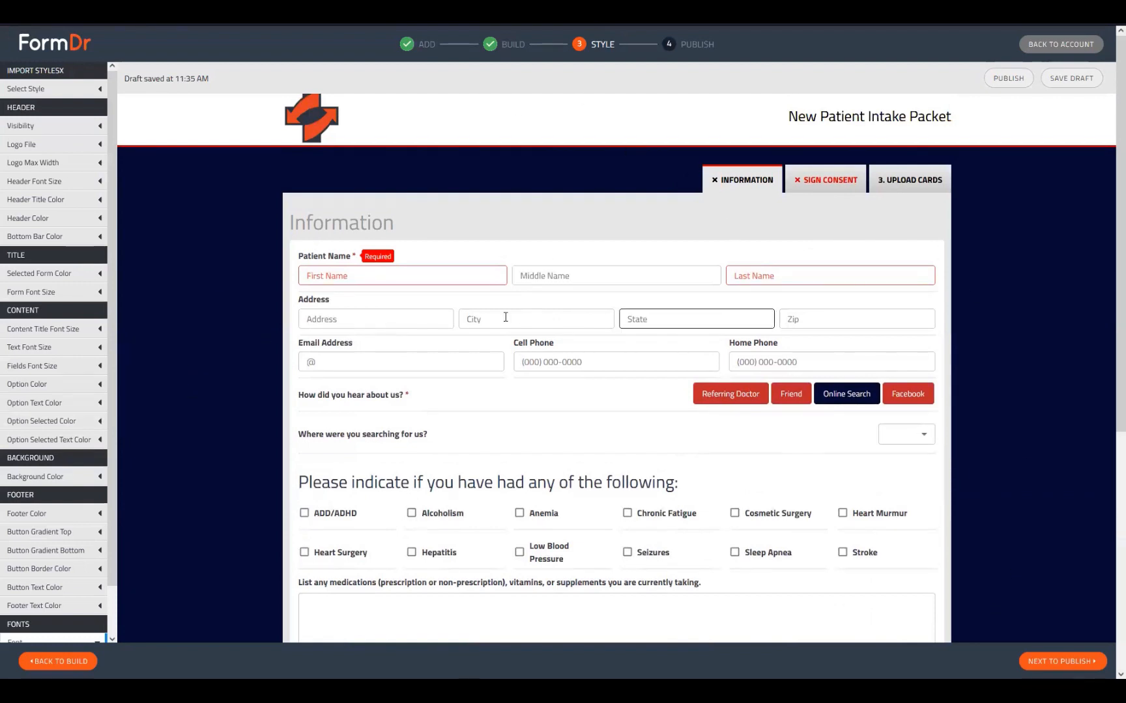
left_click(1040, 663)
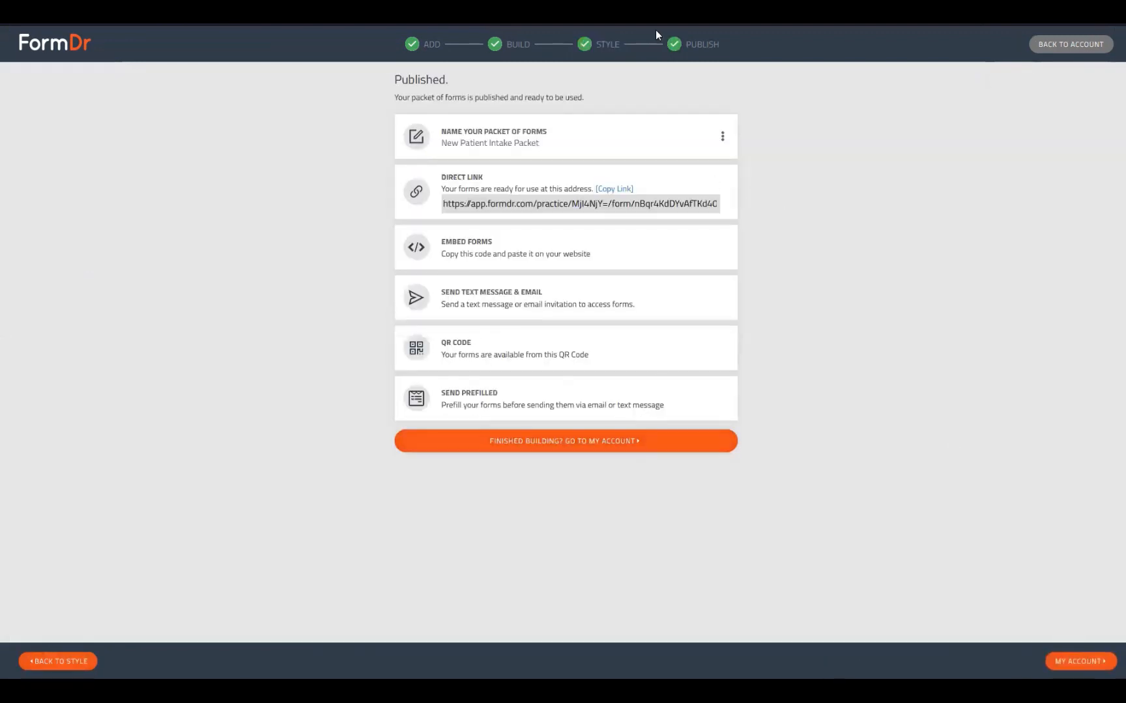
left_click_drag(431, 75, 401, 79)
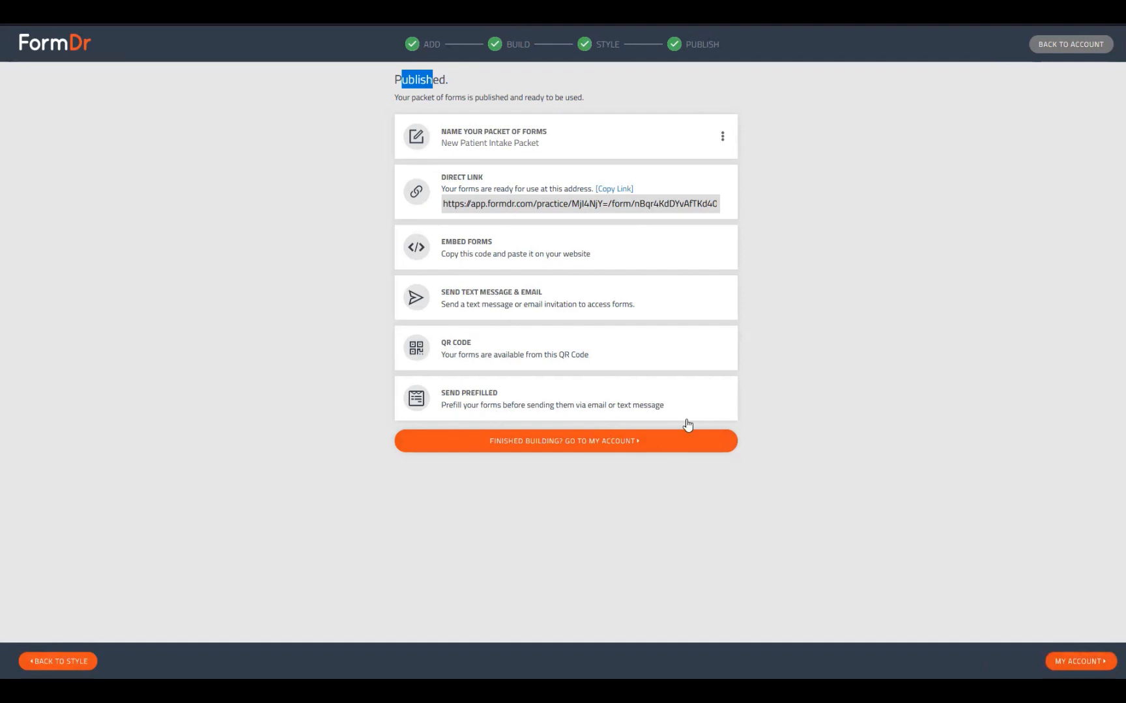
left_click(590, 454)
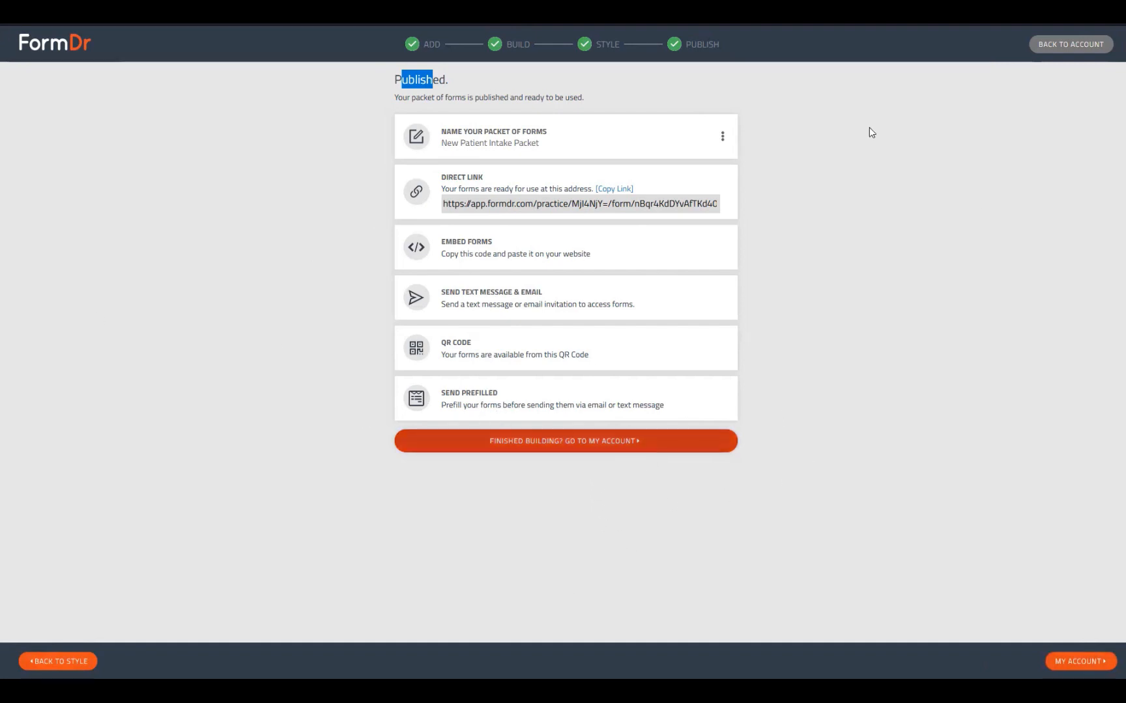
left_click(546, 450)
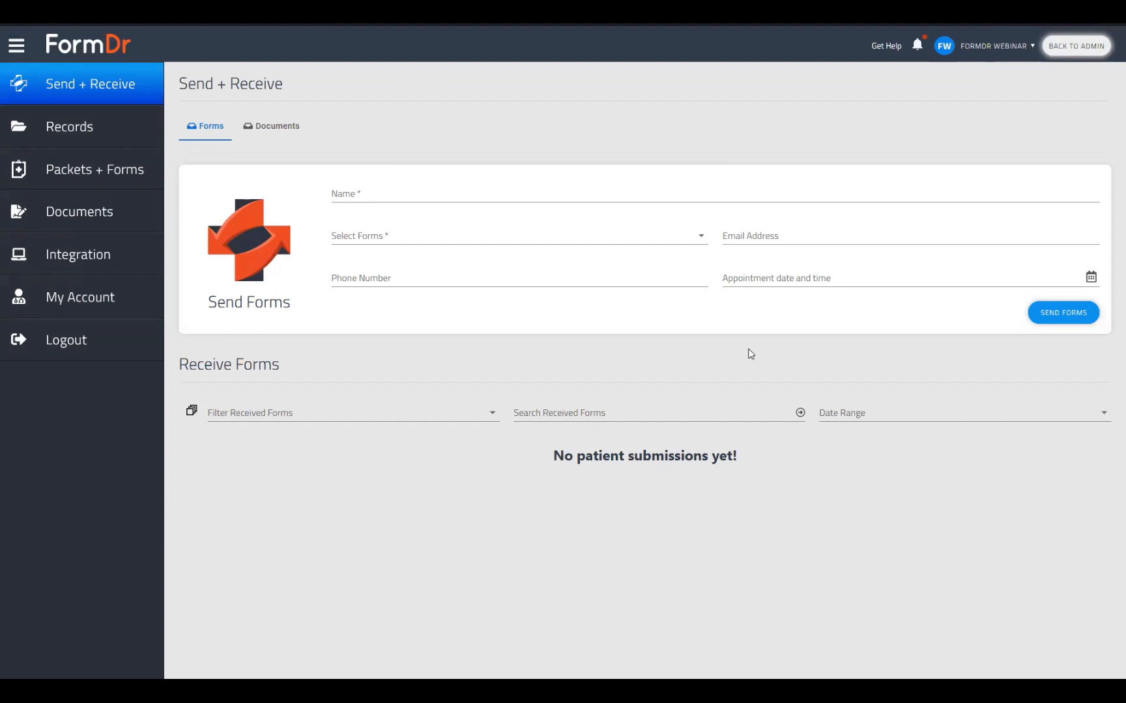
- Open the published New Patient Intake Packet and try the Referring Doctor, Friend, Online Search and Facebook options to check the styling
left_click(90, 168)
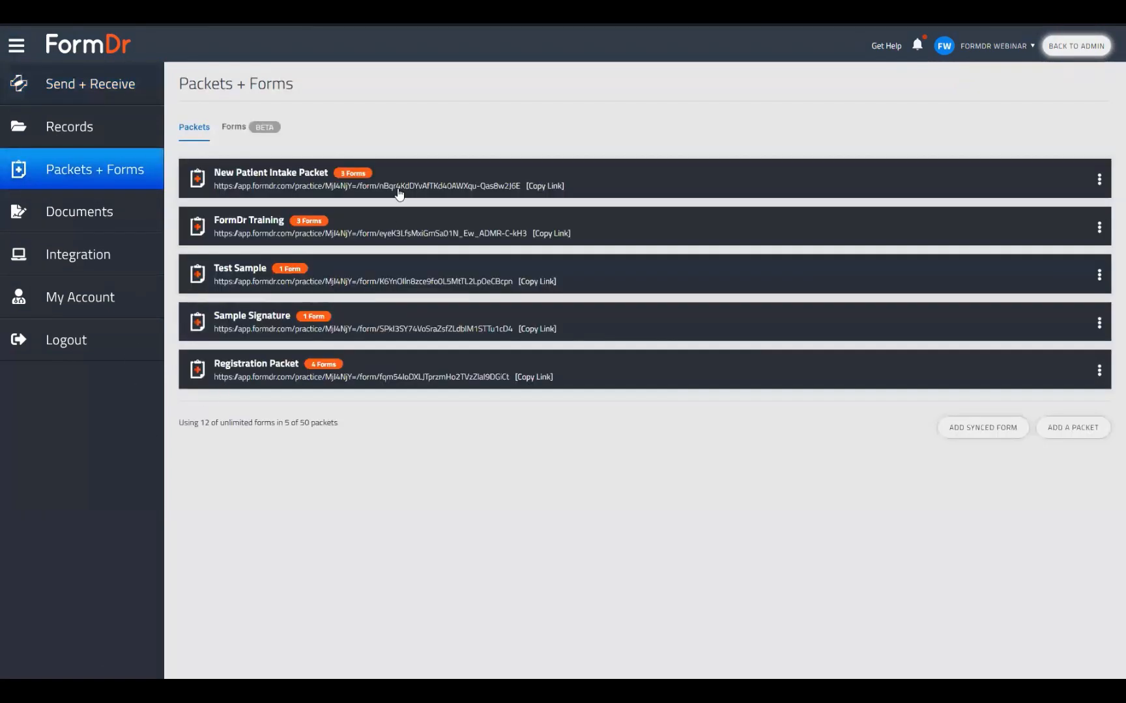
left_click(321, 185)
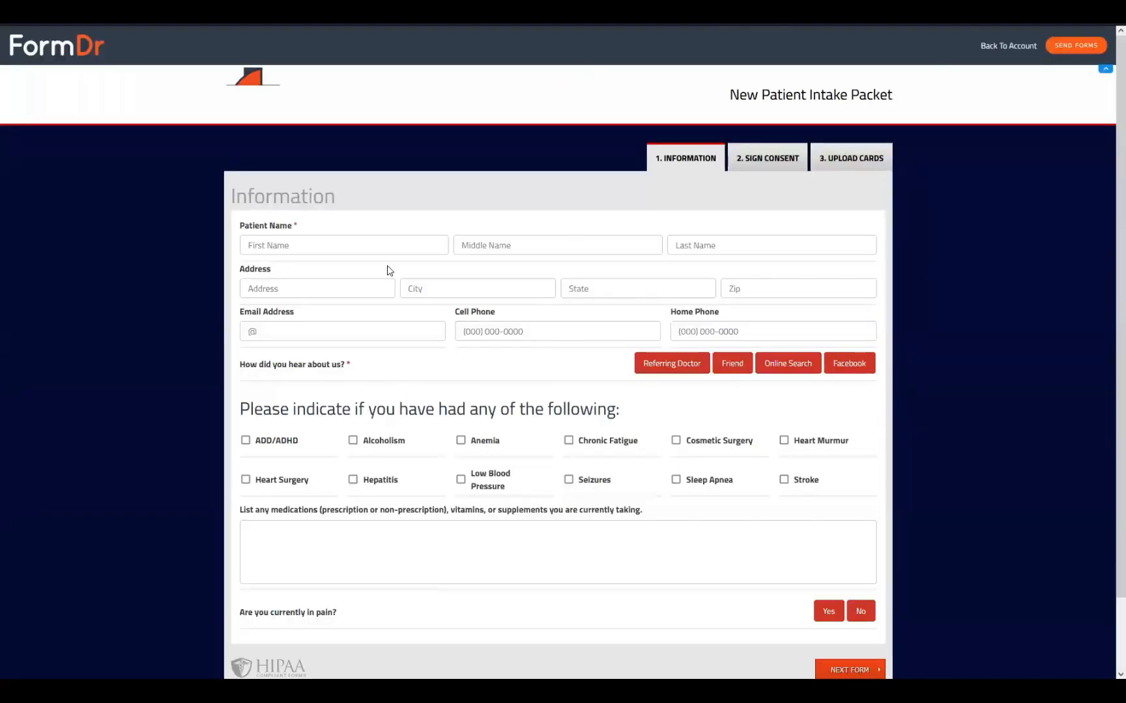
left_click(664, 362)
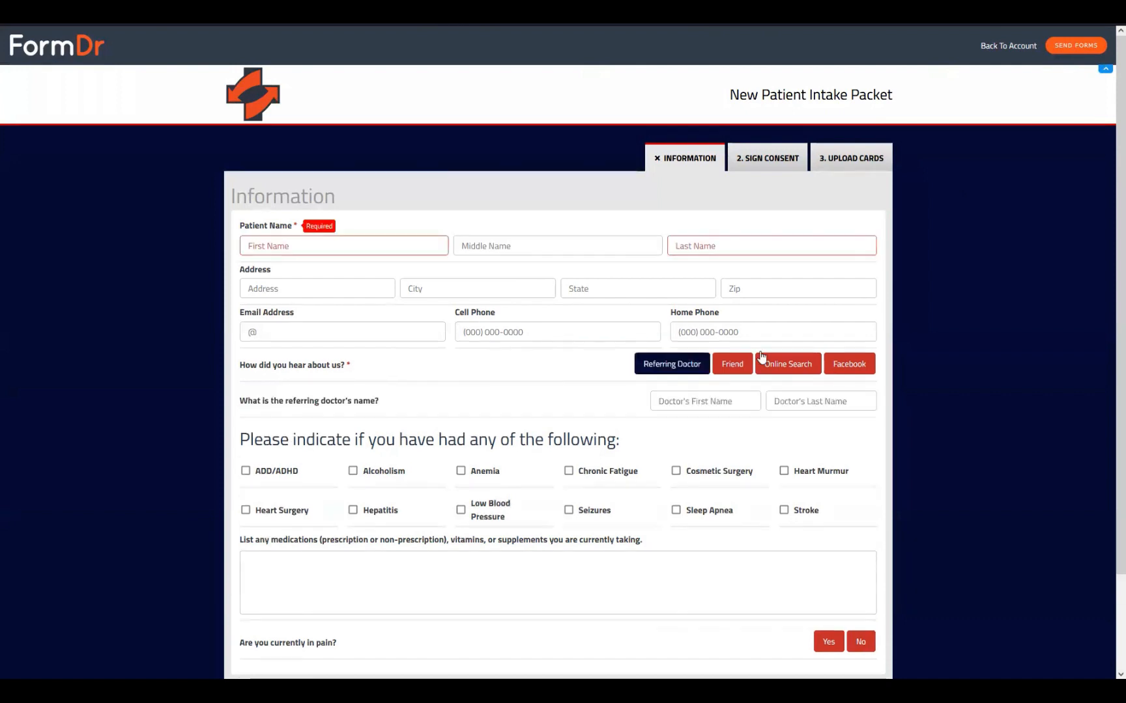
left_click(742, 371)
left_click(788, 363)
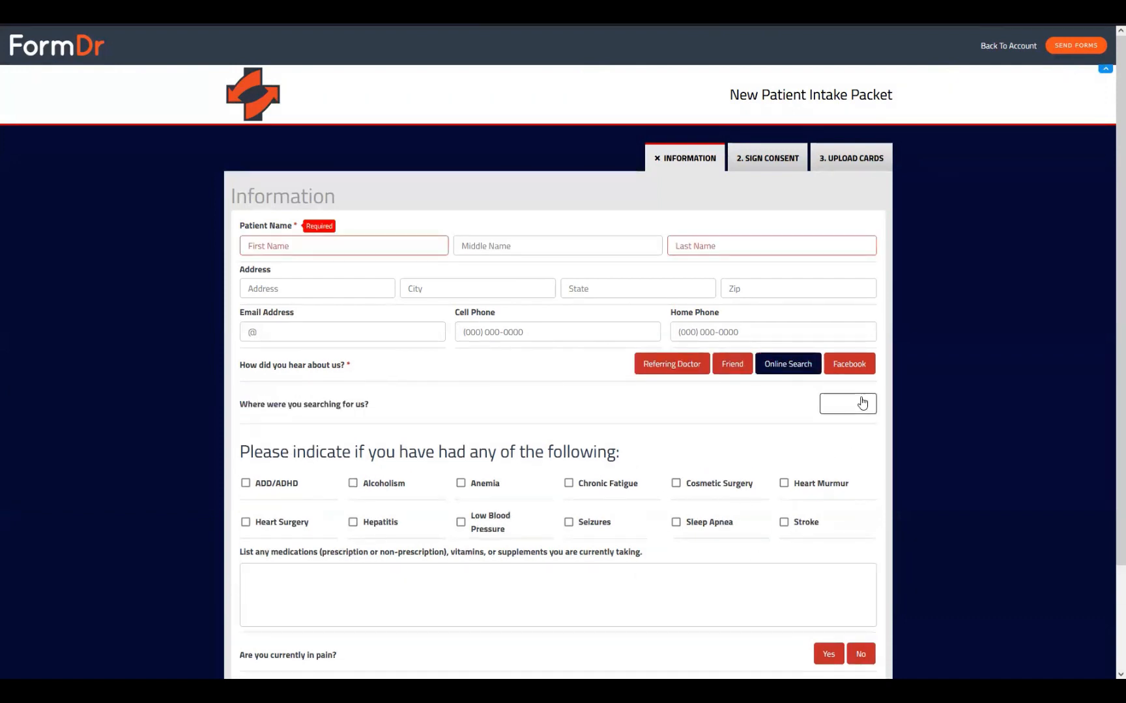
left_click(850, 364)
left_click(676, 368)
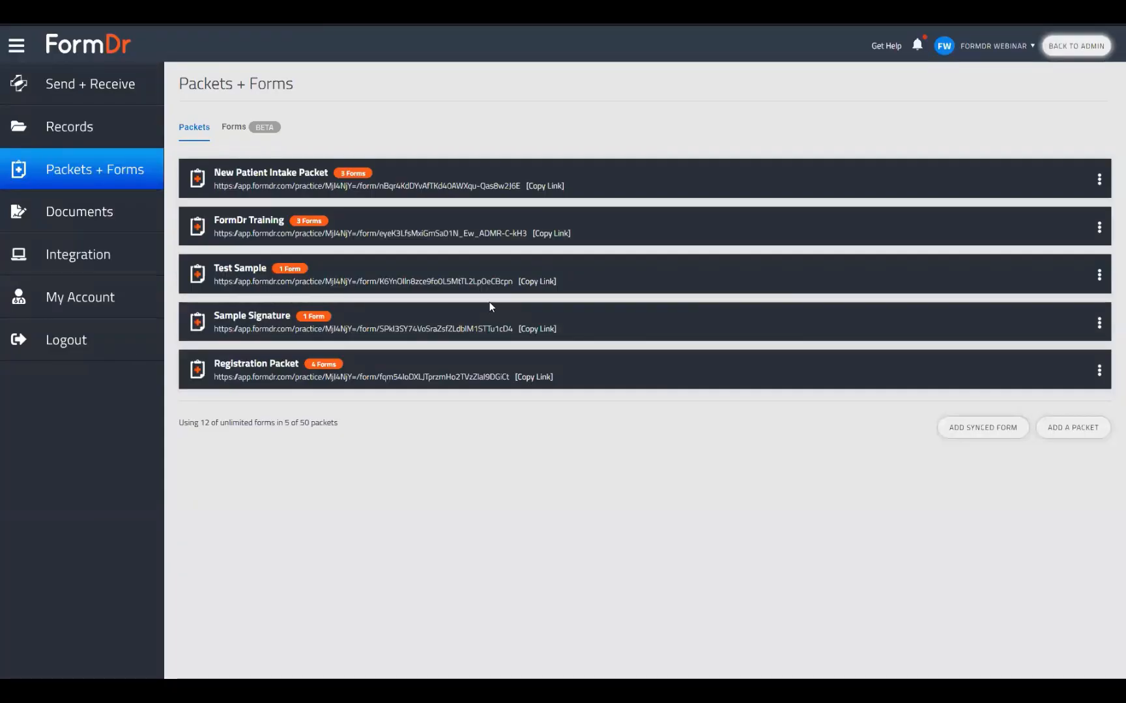
- Add a new packet and import the Information form from the New Patient Intake Packet, keeping the name Information
left_click(1087, 429)
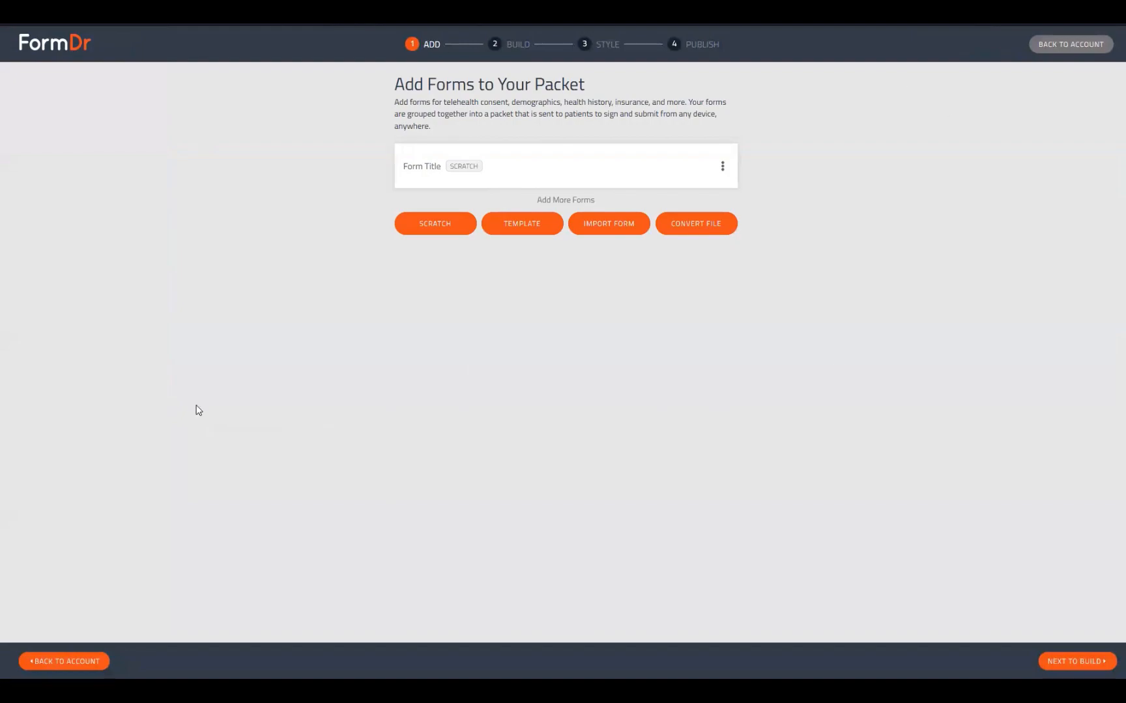
left_click(609, 229)
left_click(560, 361)
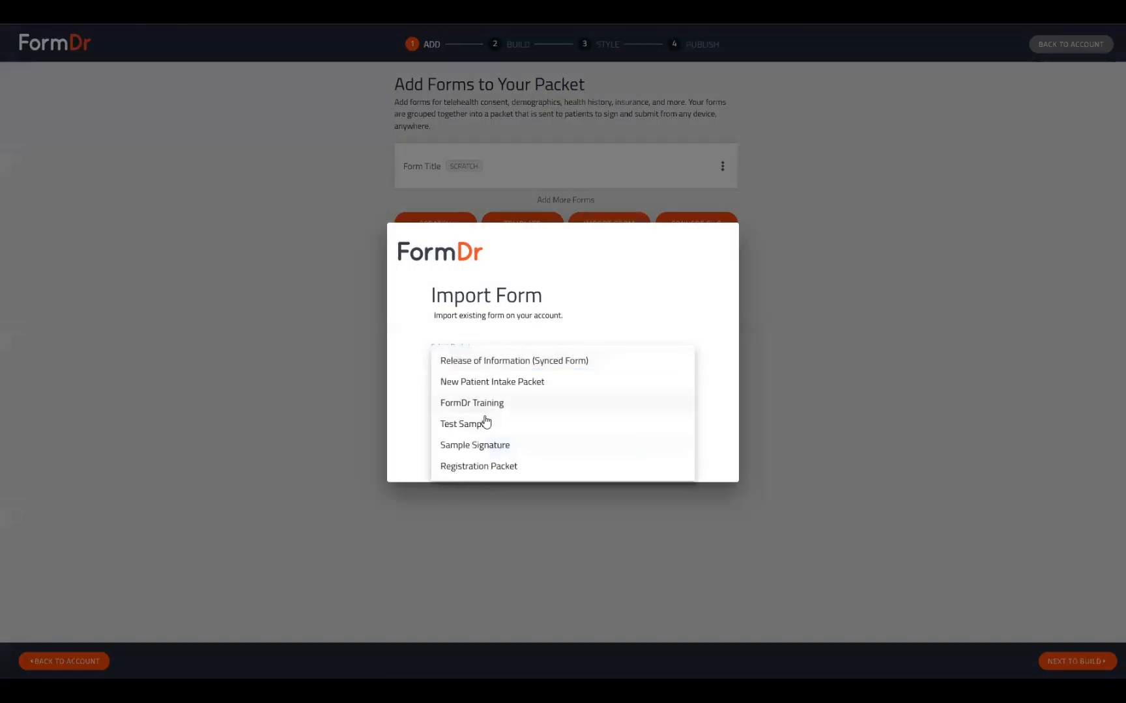
left_click(489, 384)
left_click(505, 397)
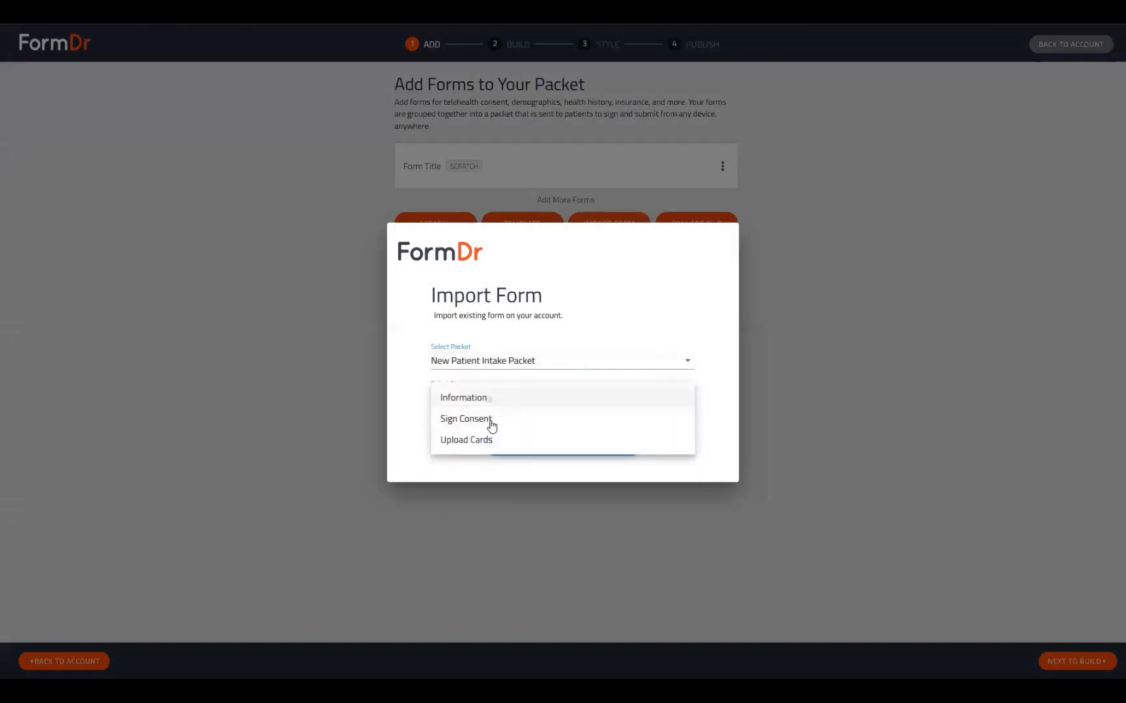
left_click(495, 397)
left_click(589, 444)
left_click(703, 218)
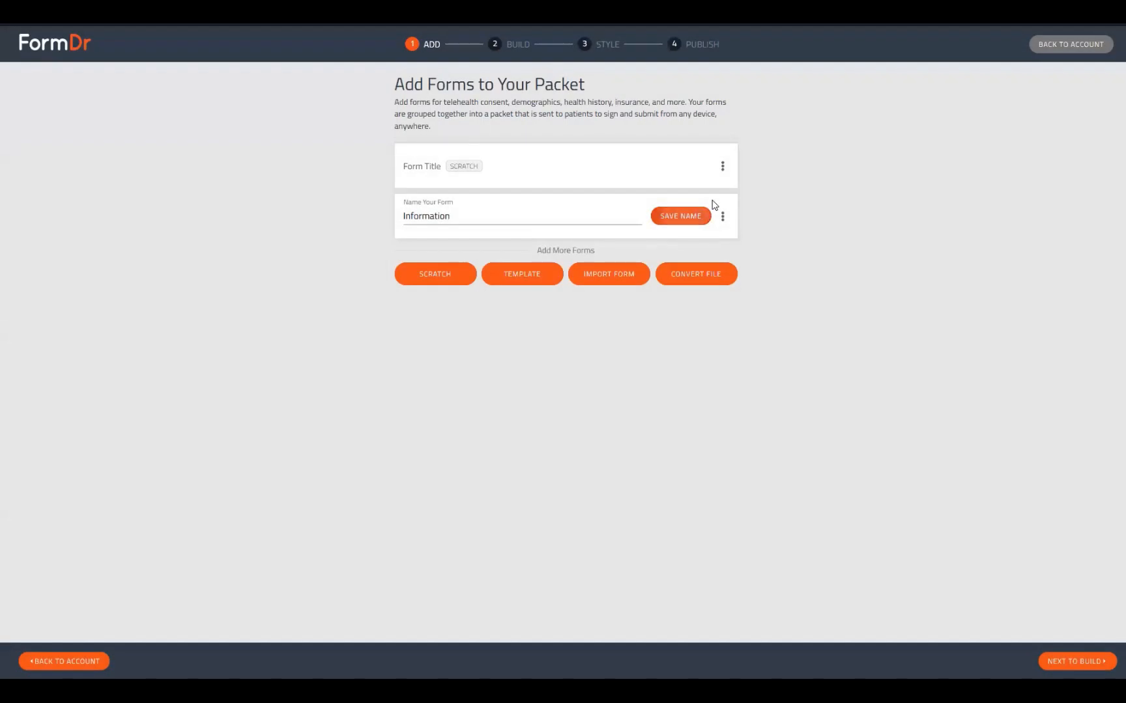
- Delete the blank scratch form named Form Title from the new packet and continue to the build stage
left_click(722, 166)
left_click(754, 209)
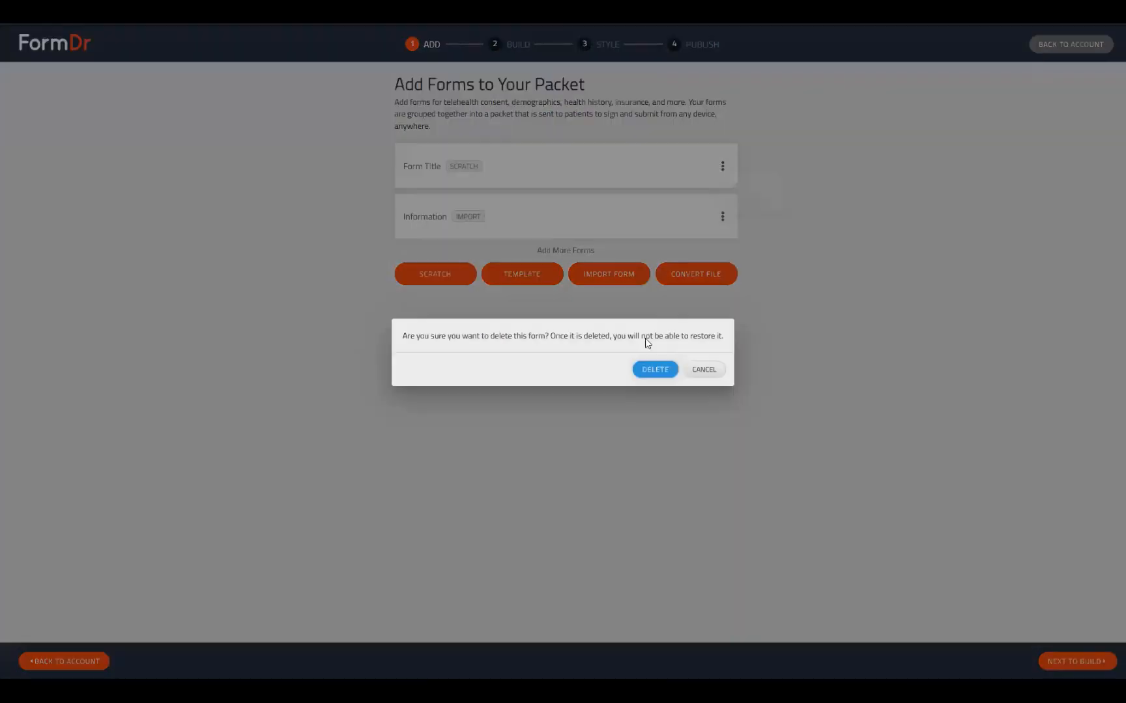
left_click(652, 372)
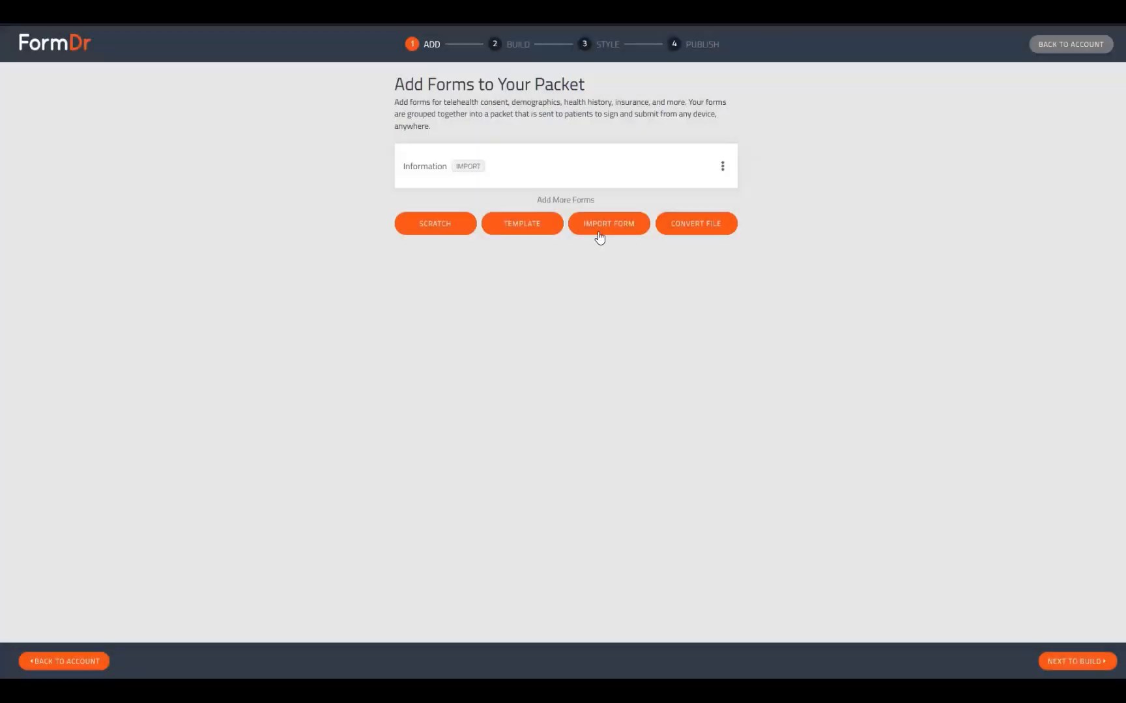
left_click(1051, 662)
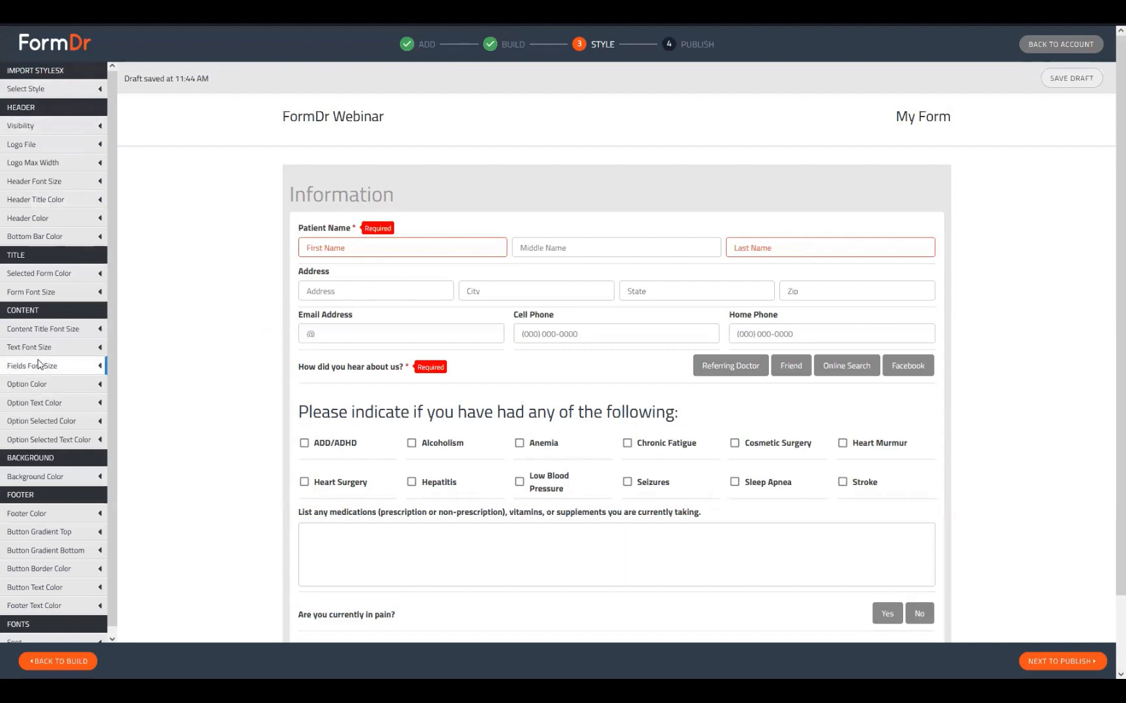
- Import the styles of the Registration Packet into the new form
scroll(53, 362, "down", 1)
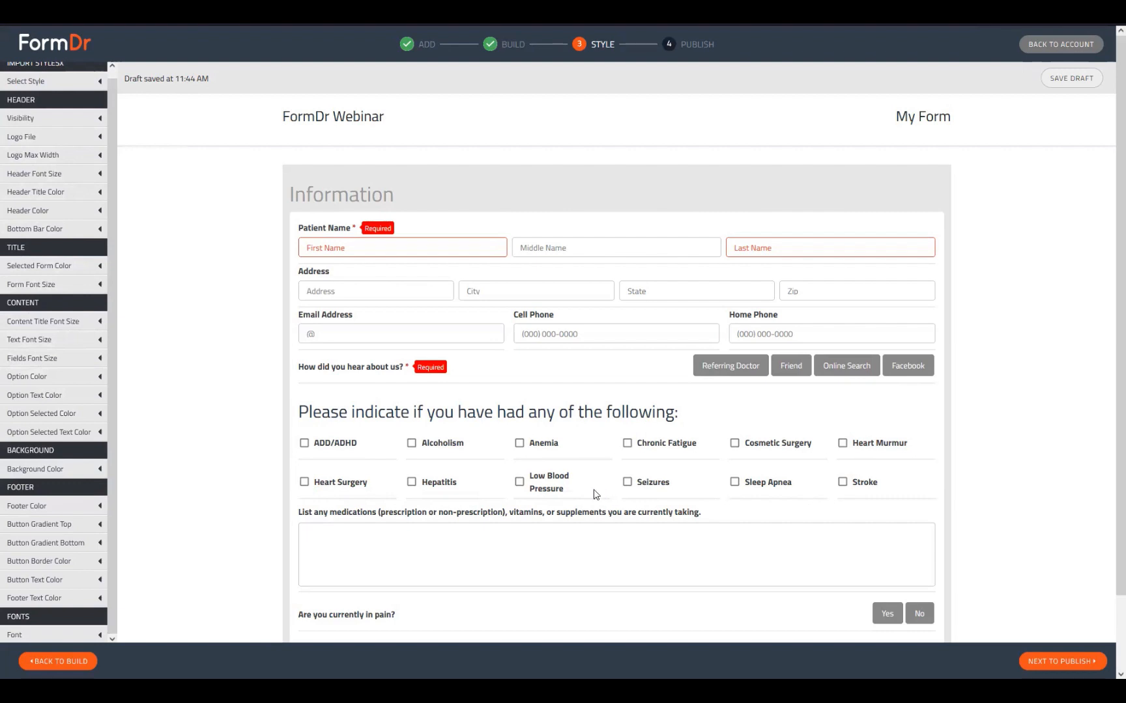
scroll(77, 443, "up", 1)
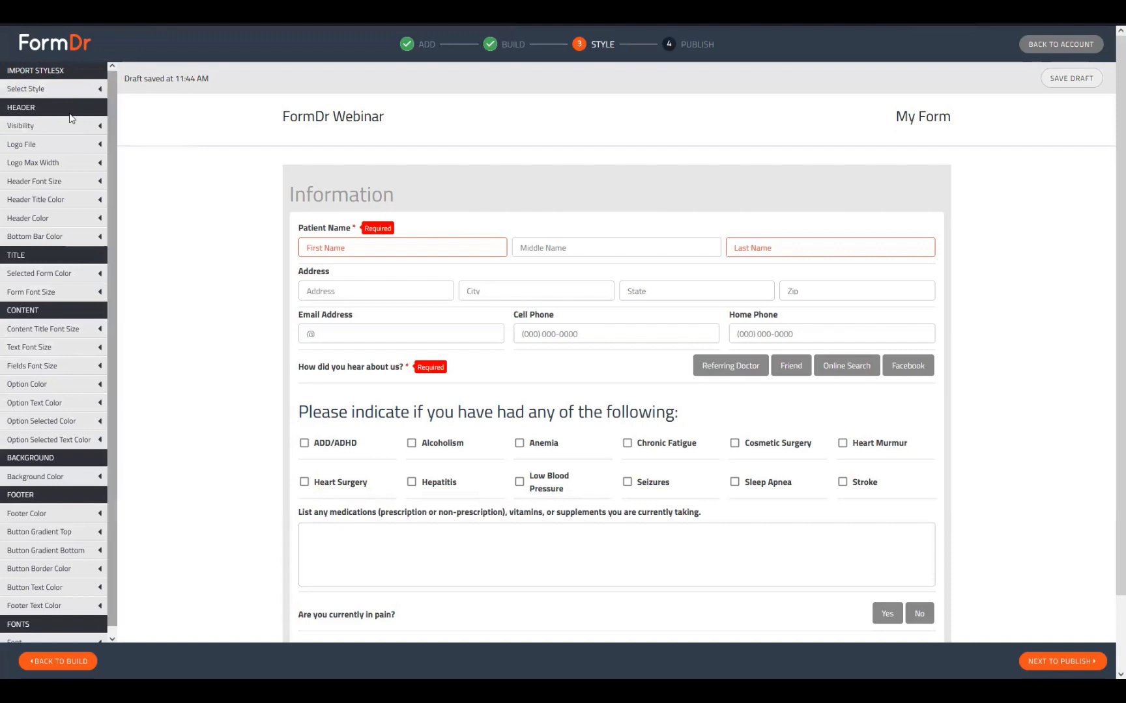
left_click(36, 94)
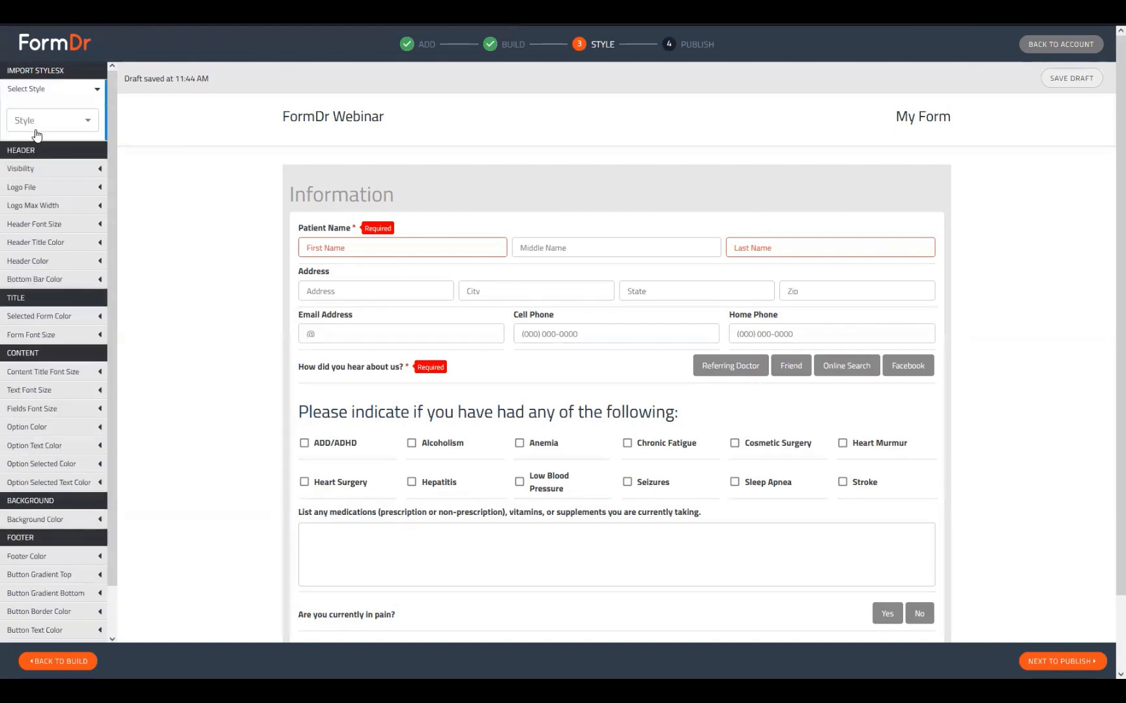
left_click(38, 121)
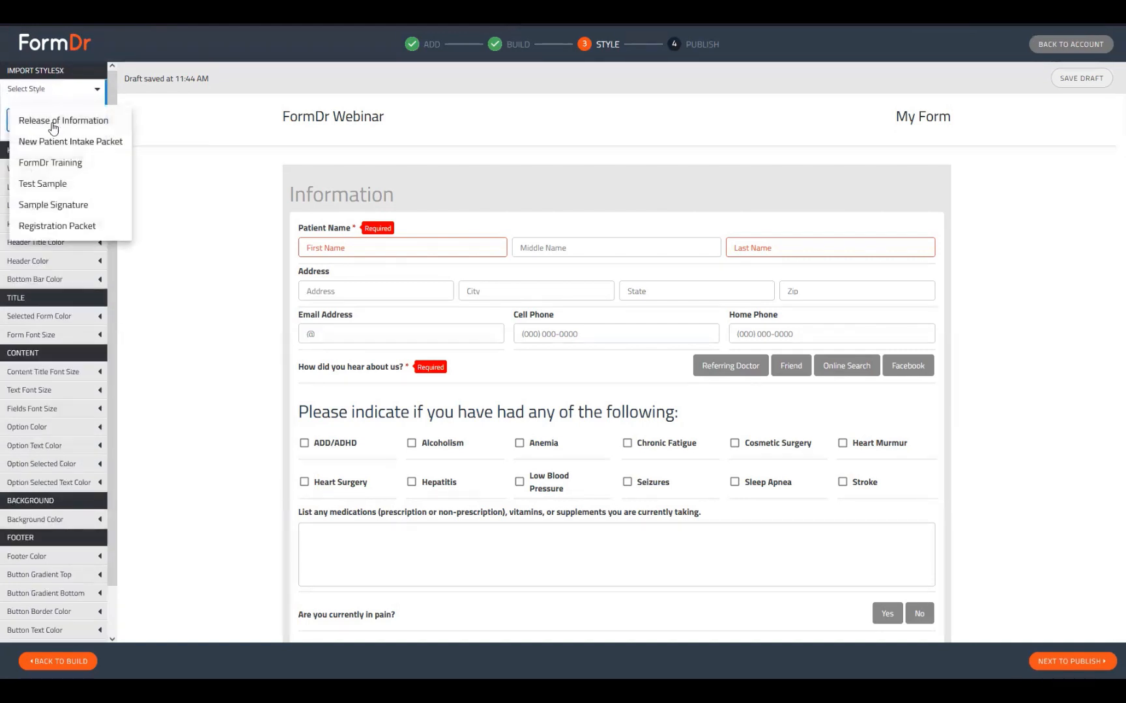
left_click(60, 227)
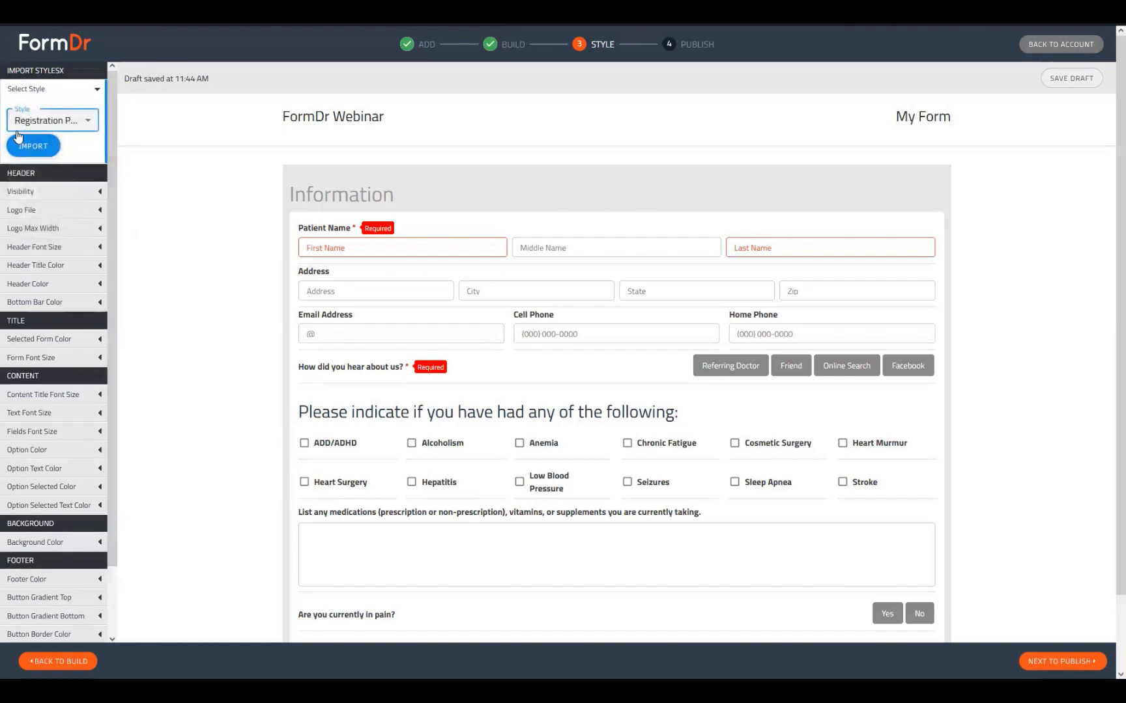
left_click(44, 150)
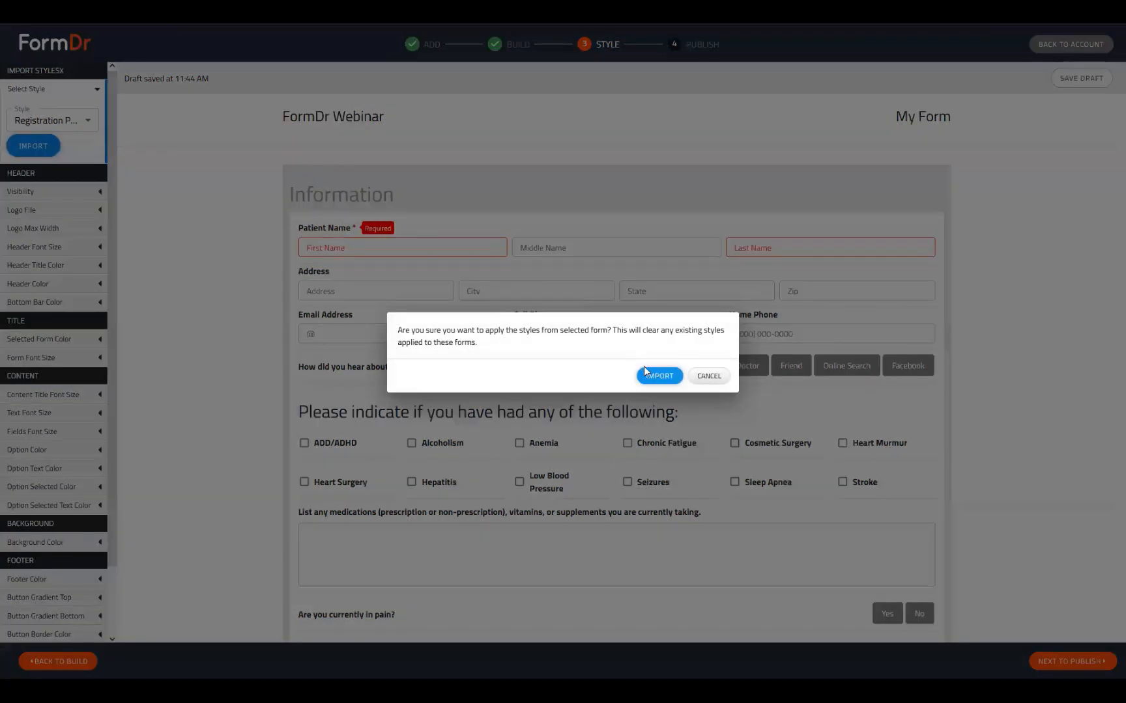
left_click(645, 370)
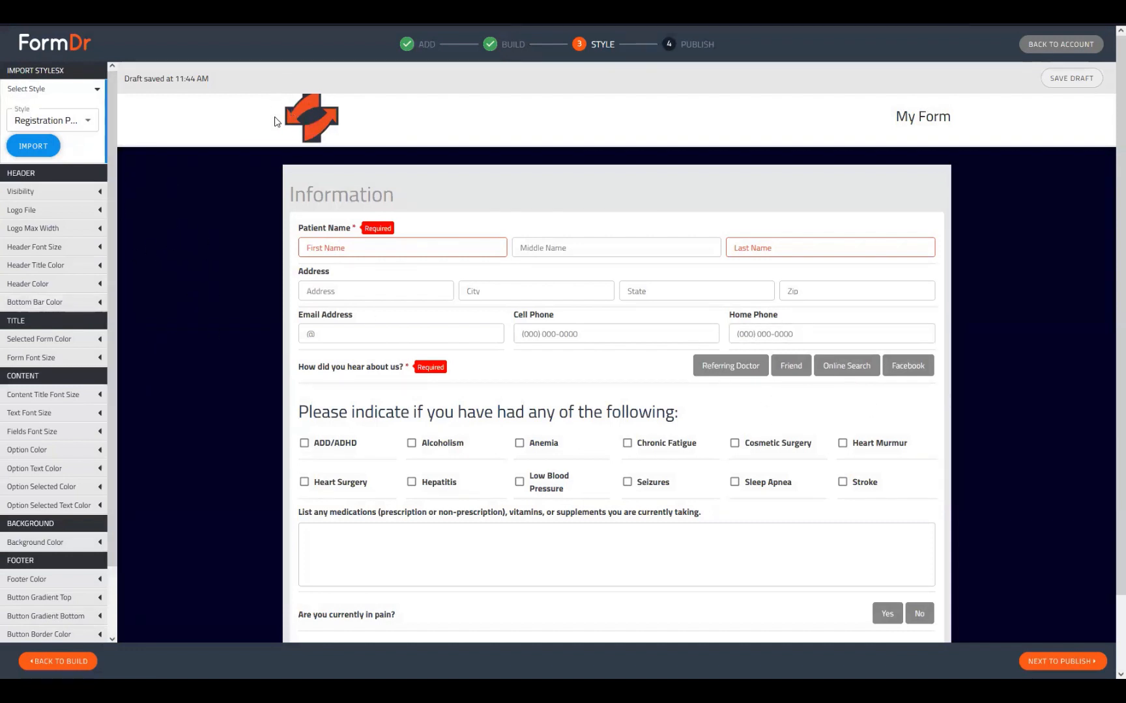
- Import the styles of the New Patient Intake Packet into the form and test the colors on the "How did you hear about us?" options
left_click(44, 119)
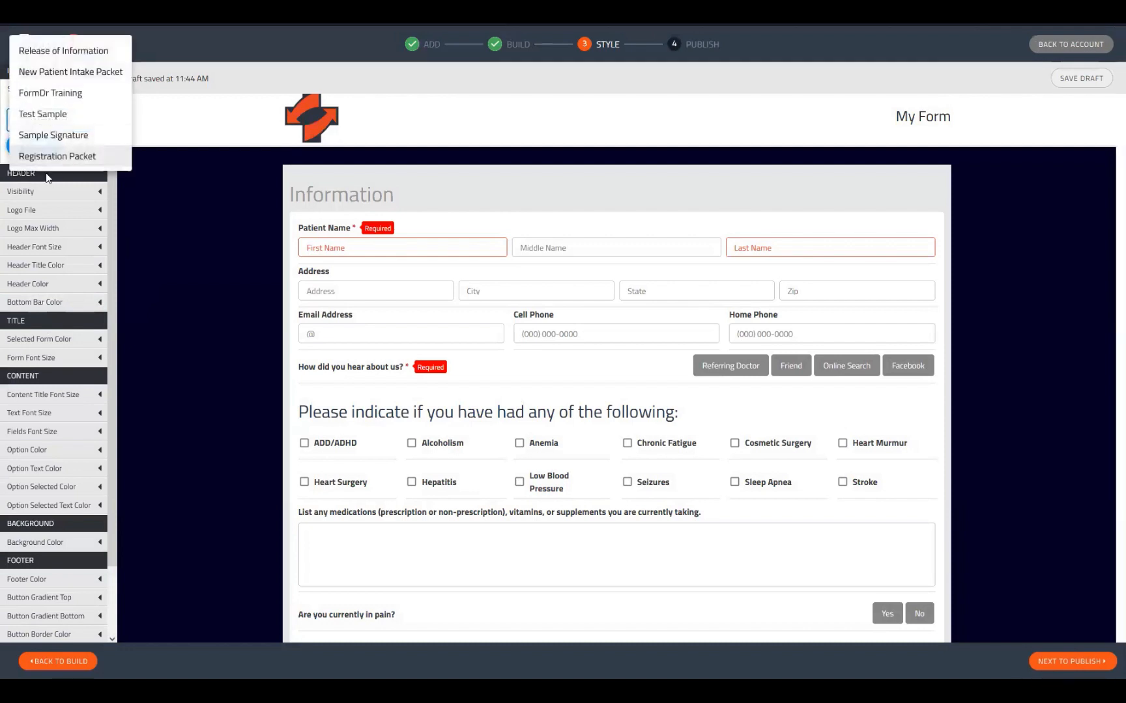
left_click(54, 74)
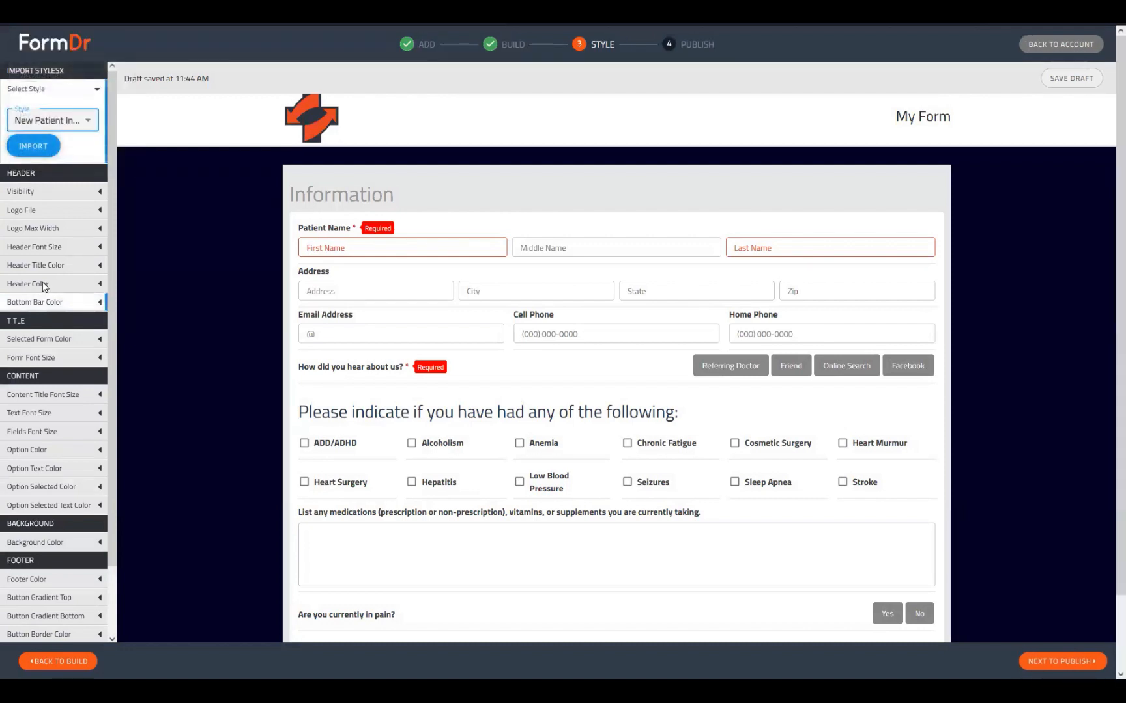
left_click(32, 146)
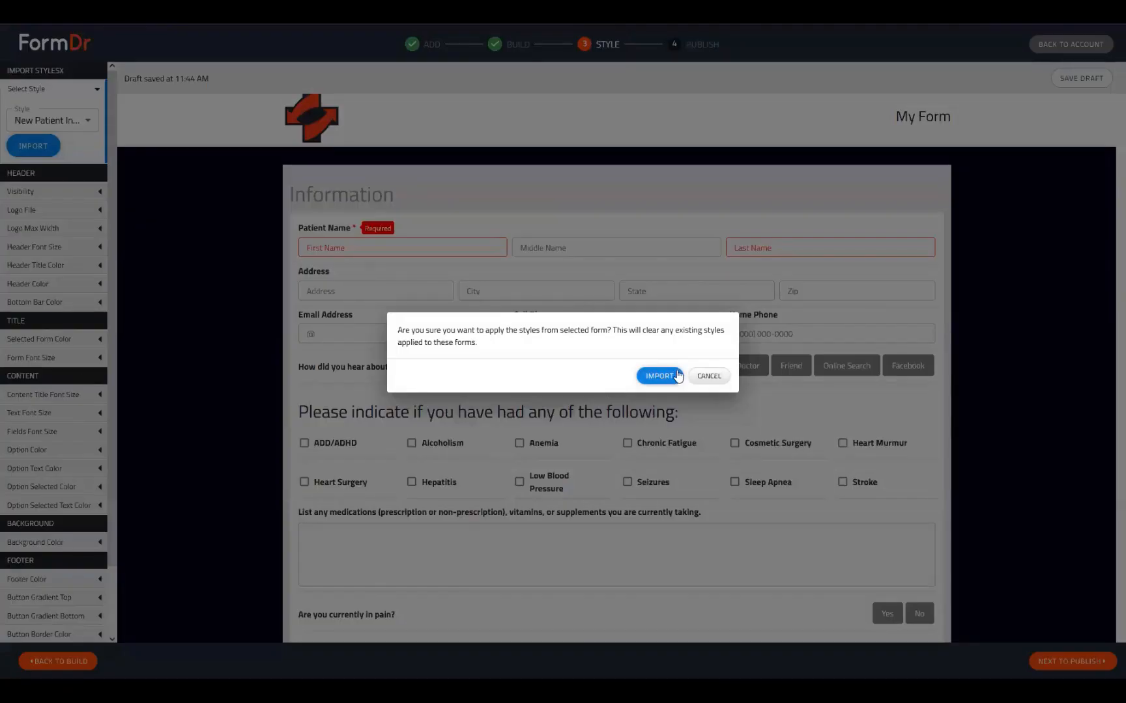
left_click(658, 375)
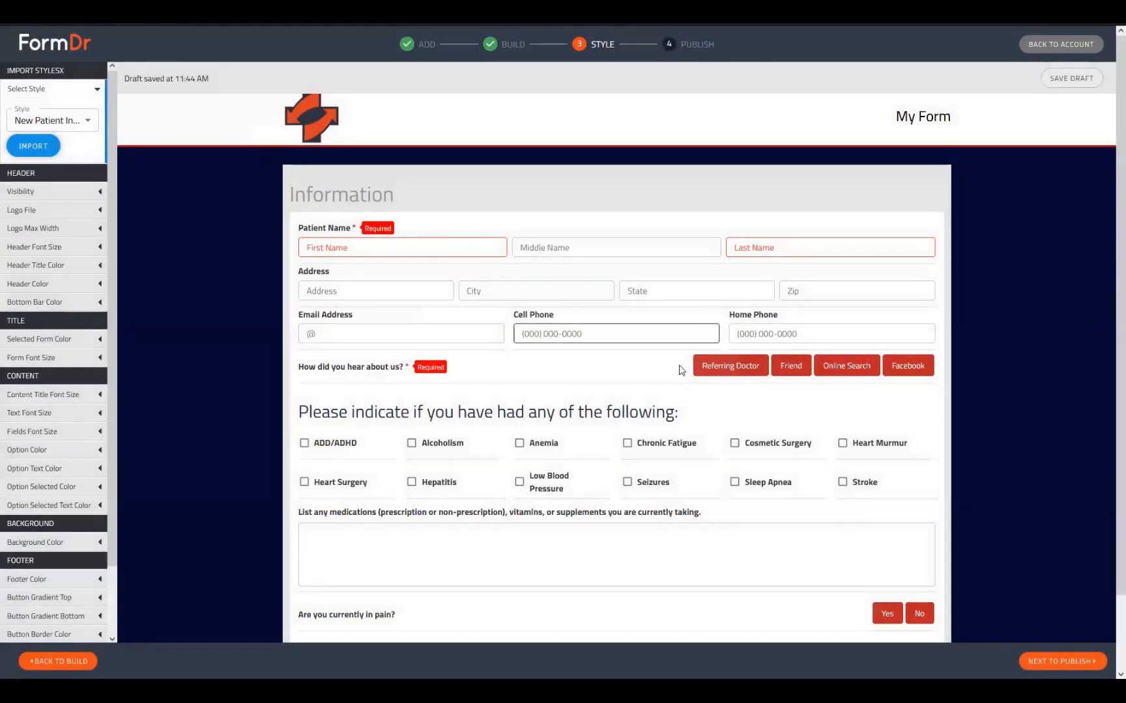
left_click(743, 367)
left_click(791, 366)
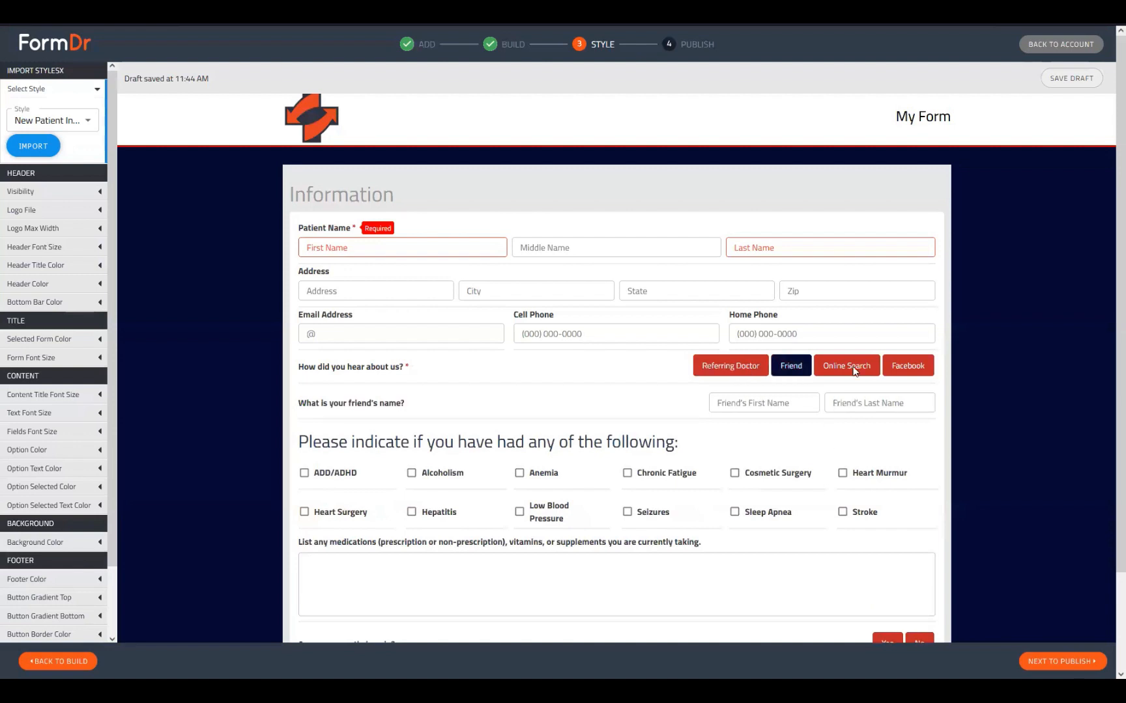
left_click(846, 366)
left_click(908, 366)
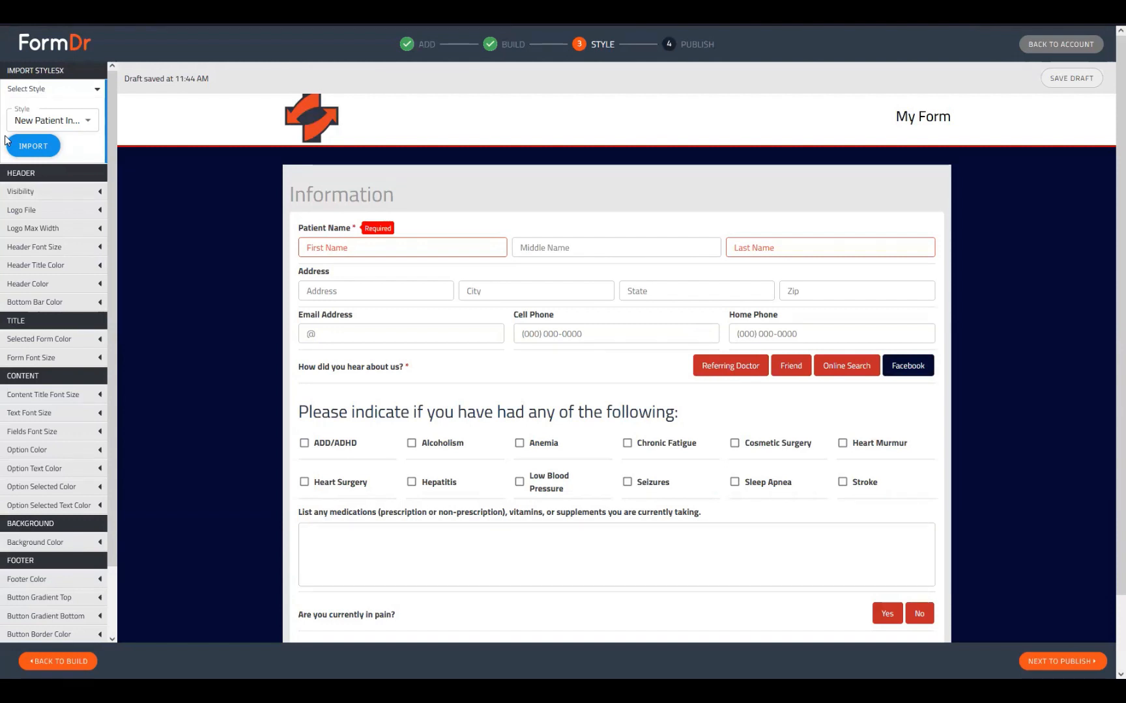
- Replace the imported header logo with the file FormDr-Logo-Light.png from the Desktop
left_click(35, 209)
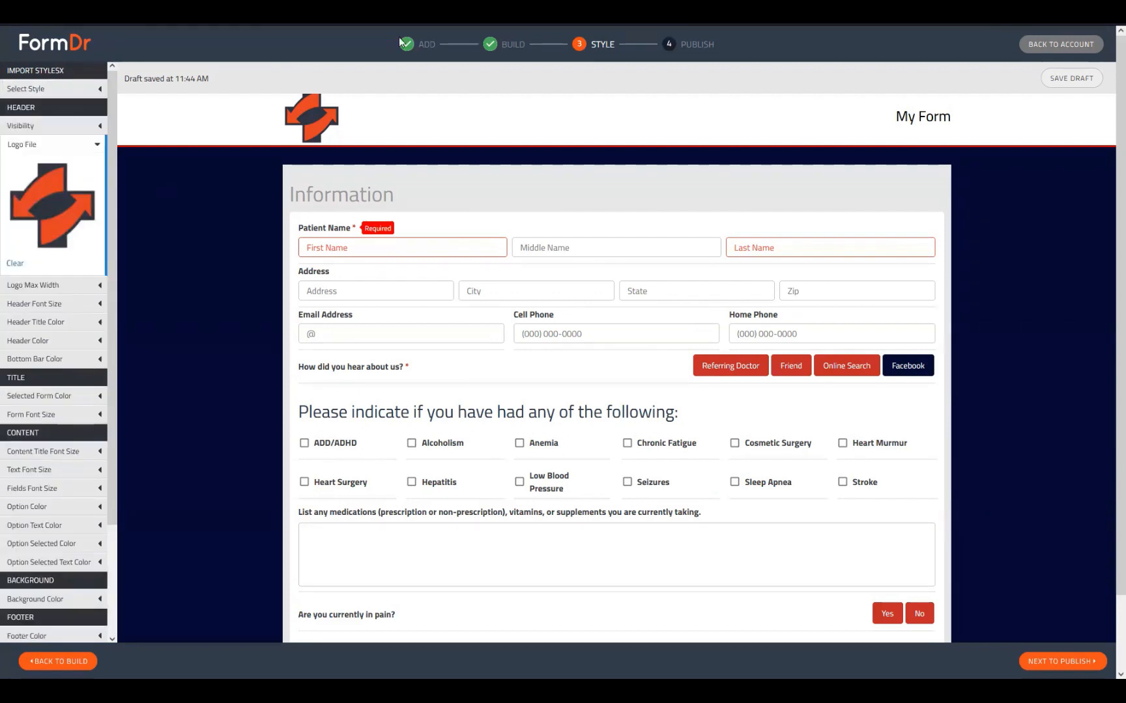
left_click(13, 264)
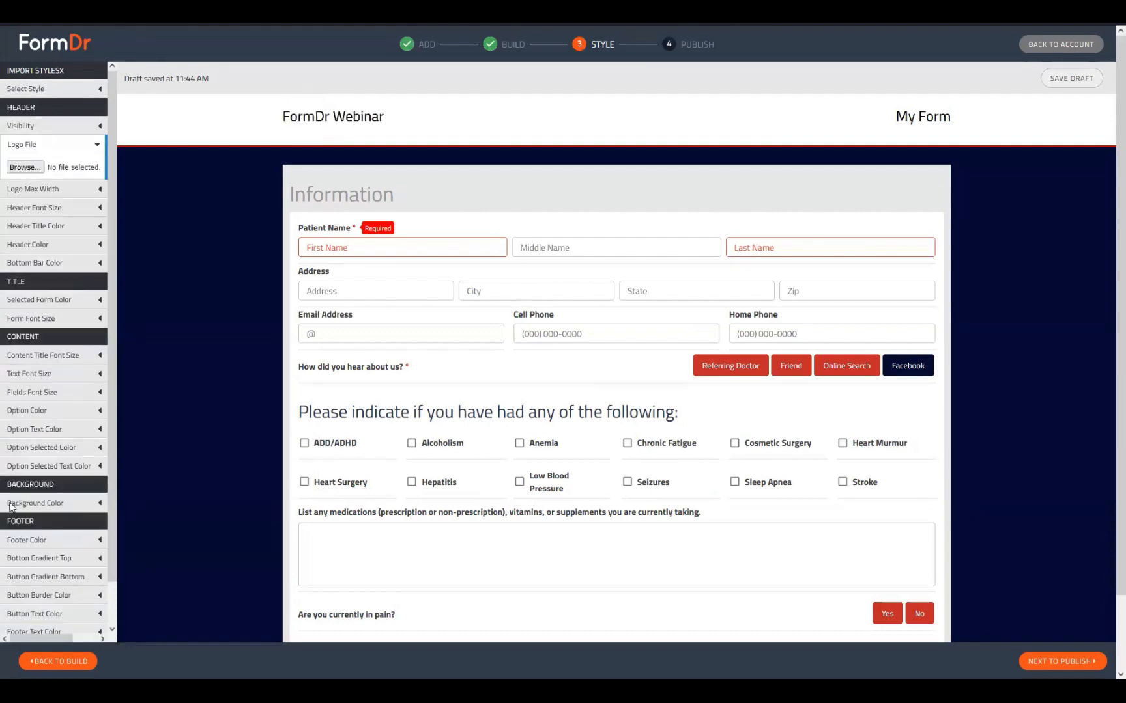
left_click(27, 170)
left_click(346, 258)
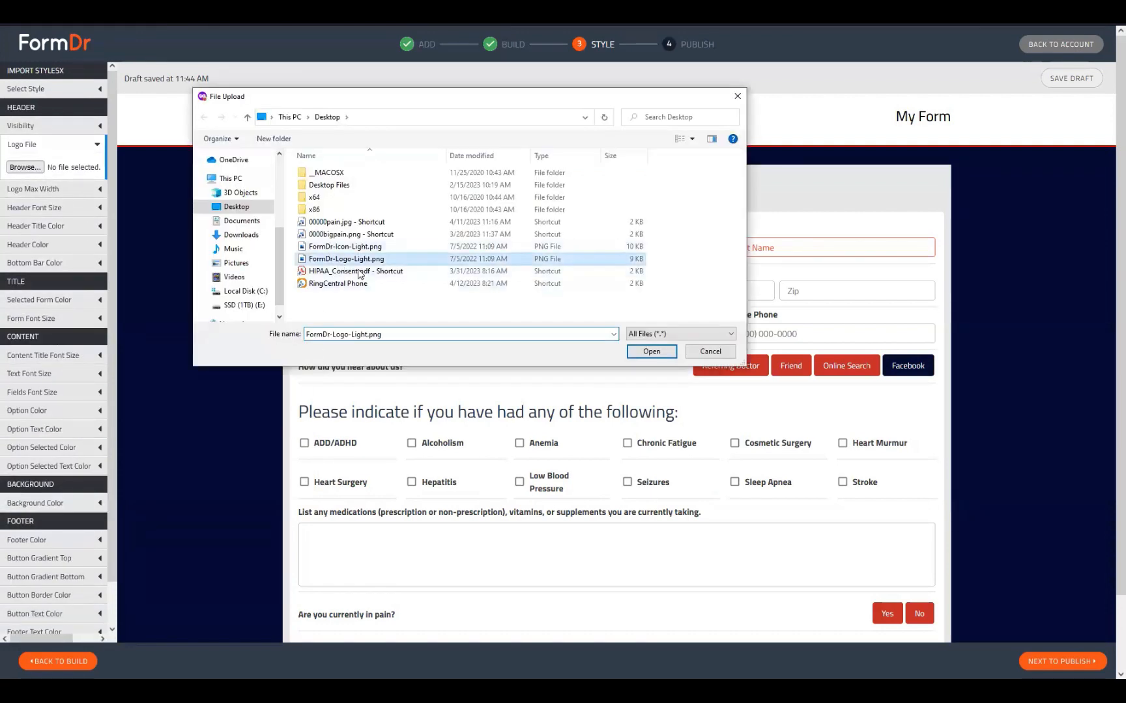
key("Return")
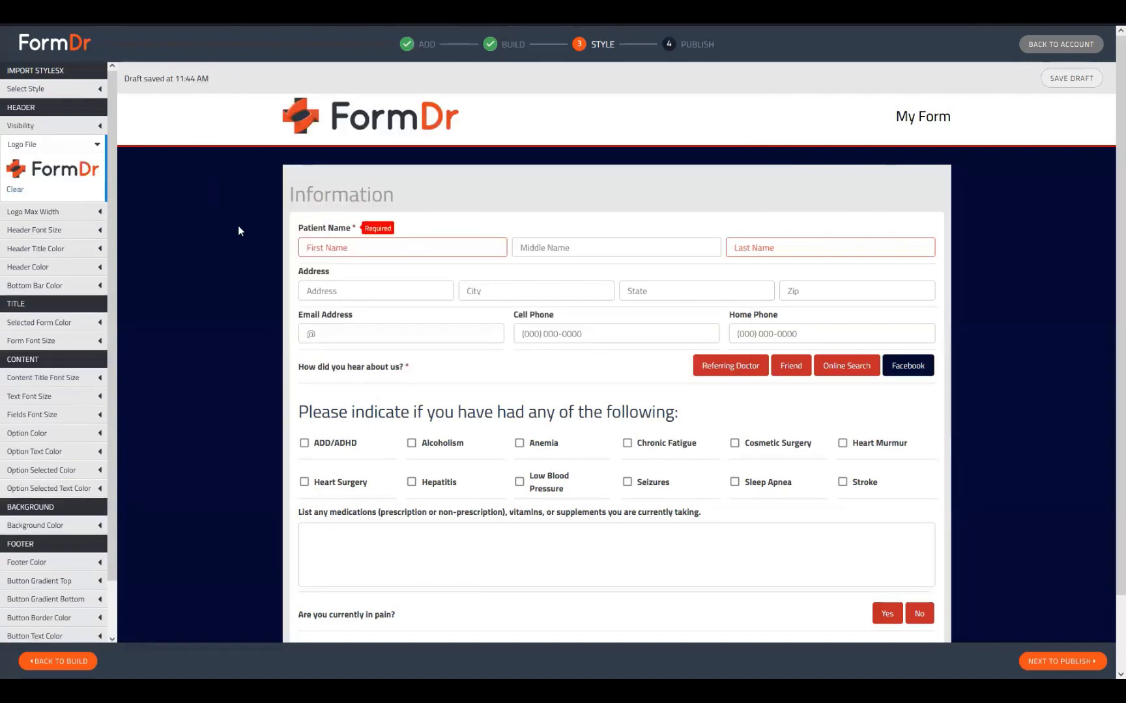
- Publish the restyled packet and save its name as My Form
scroll(51, 274, "down", 1)
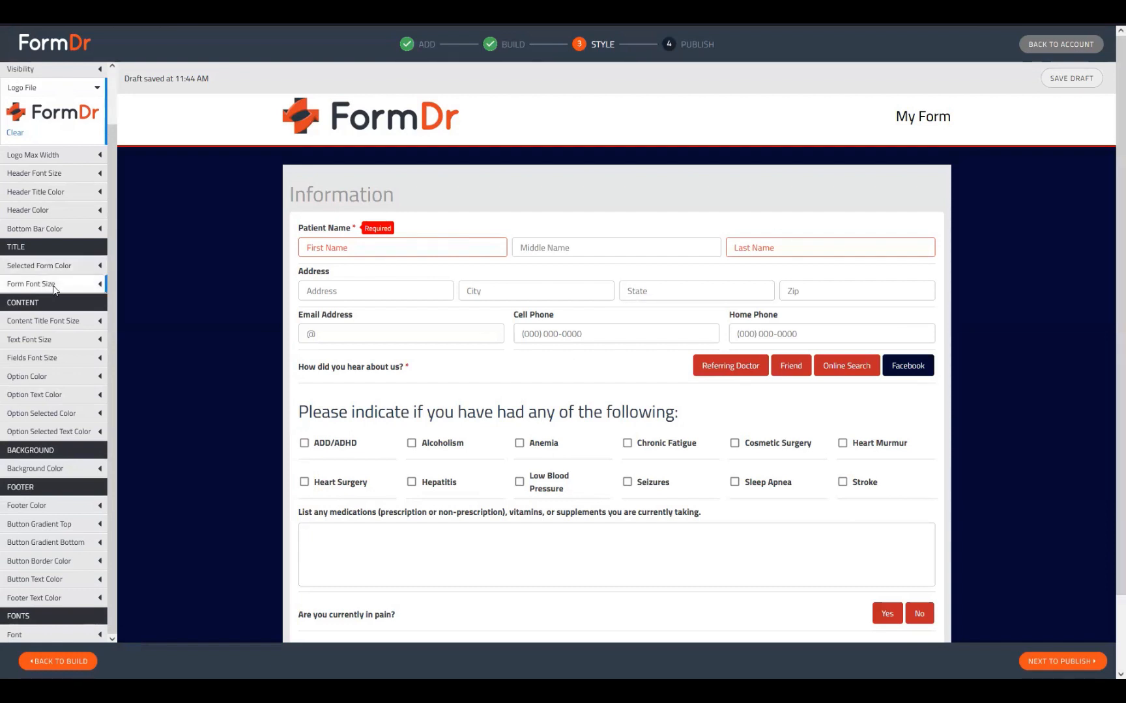
scroll(38, 281, "up", 2)
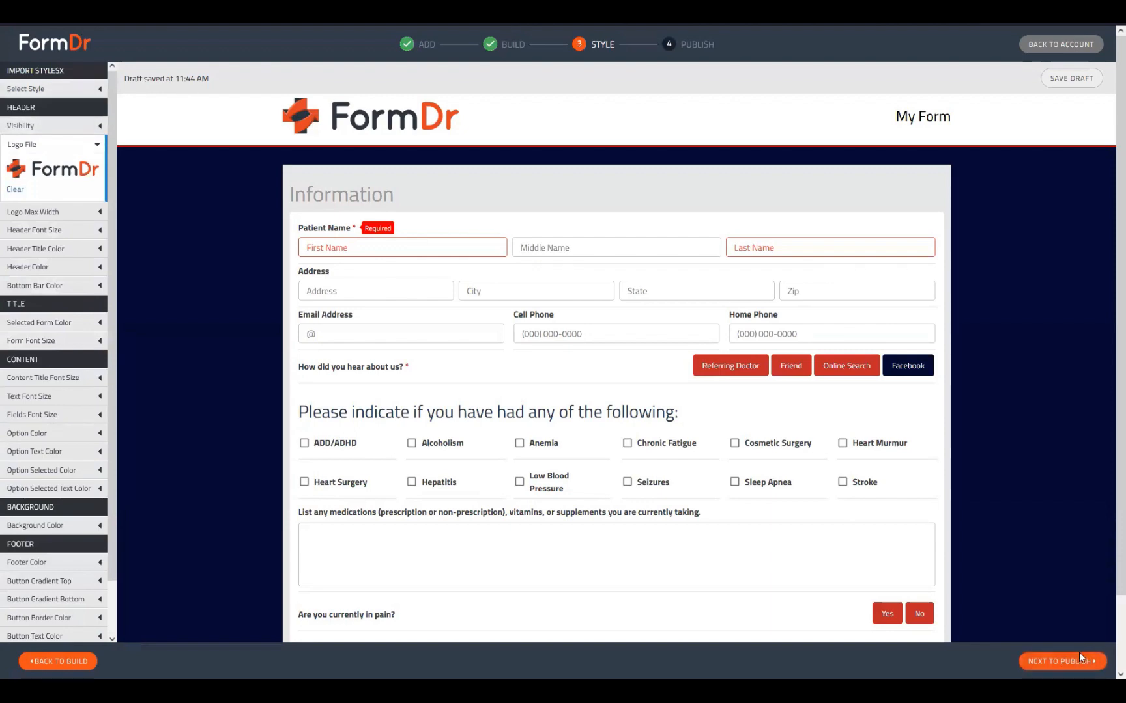
left_click(1060, 662)
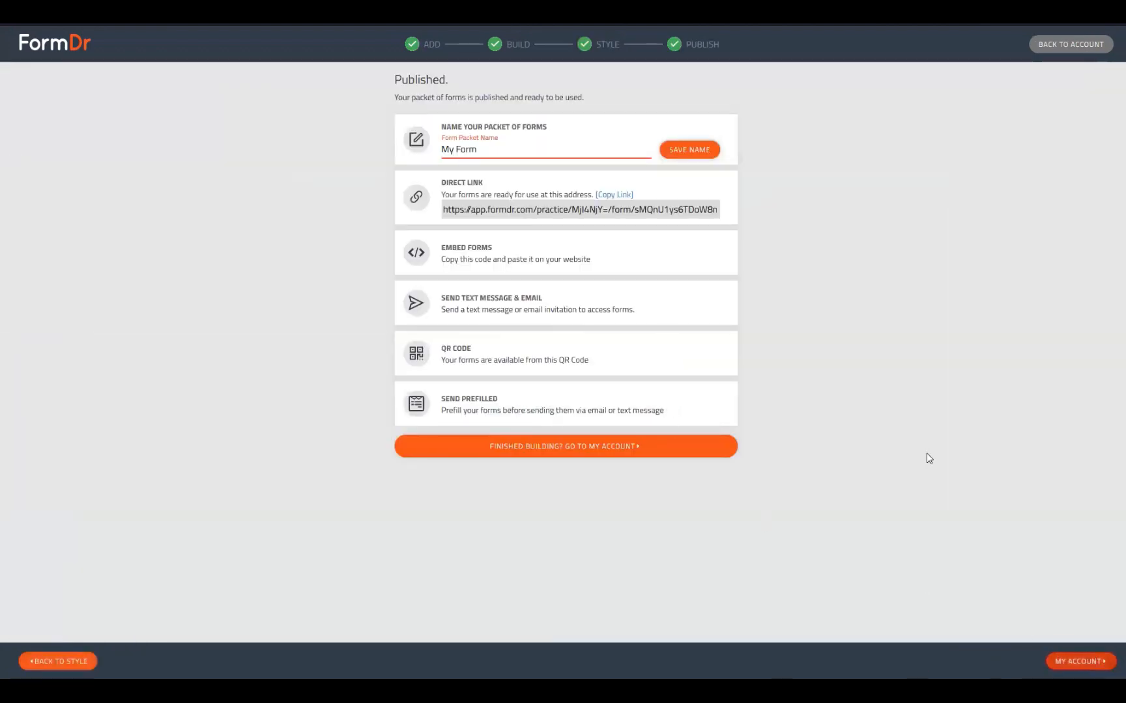
left_click(683, 150)
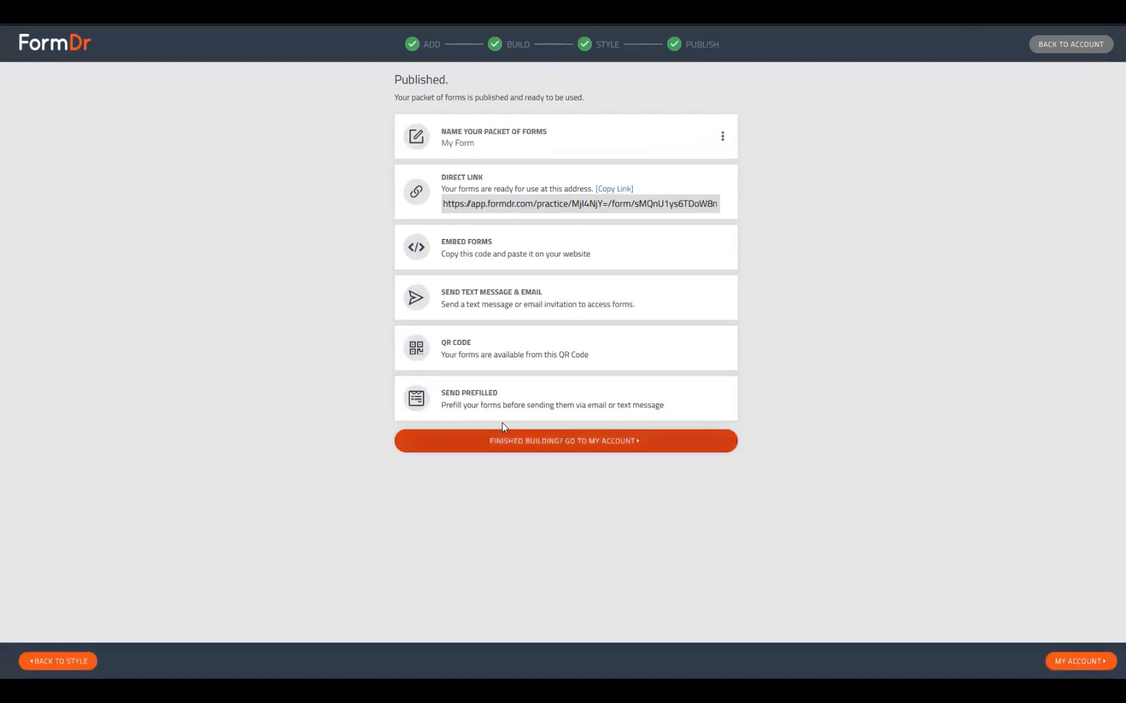
- Return to the account and open the list of packets and forms
left_click(1069, 662)
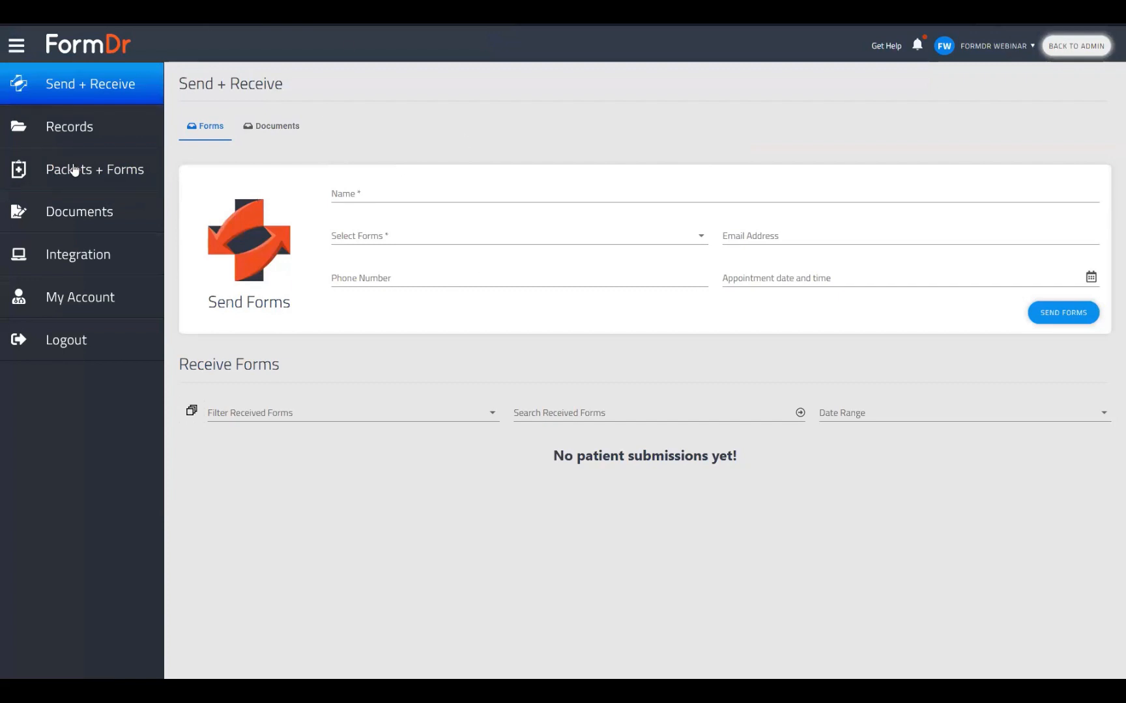
left_click(112, 196)
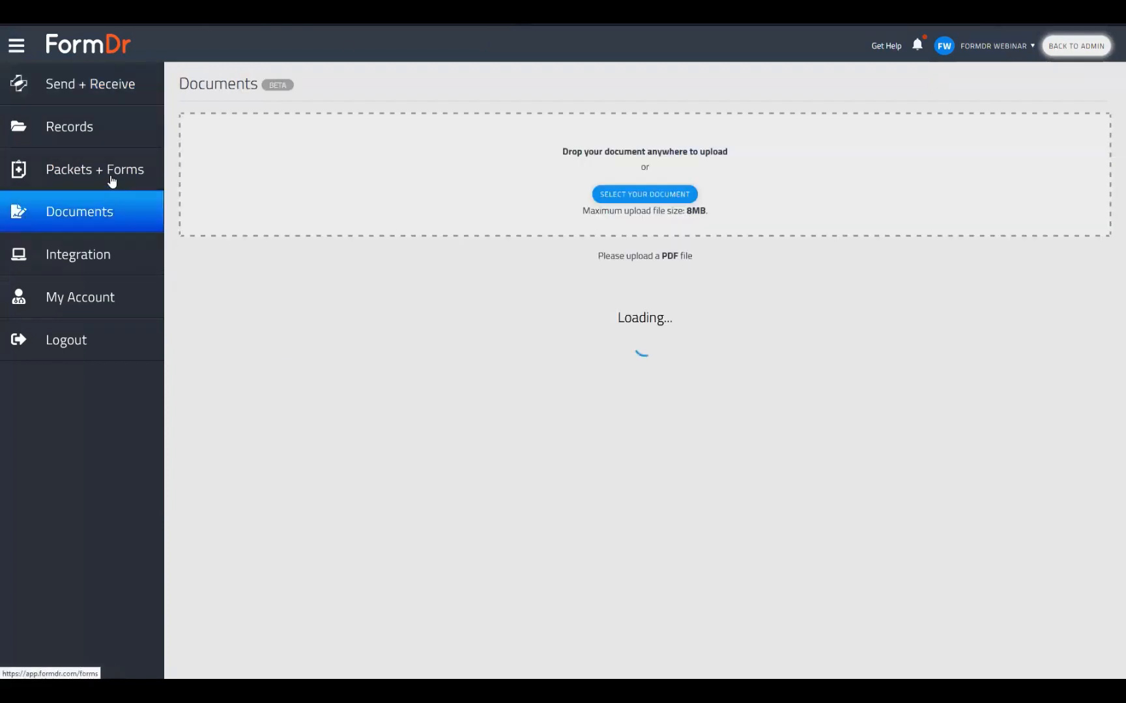
left_click(111, 181)
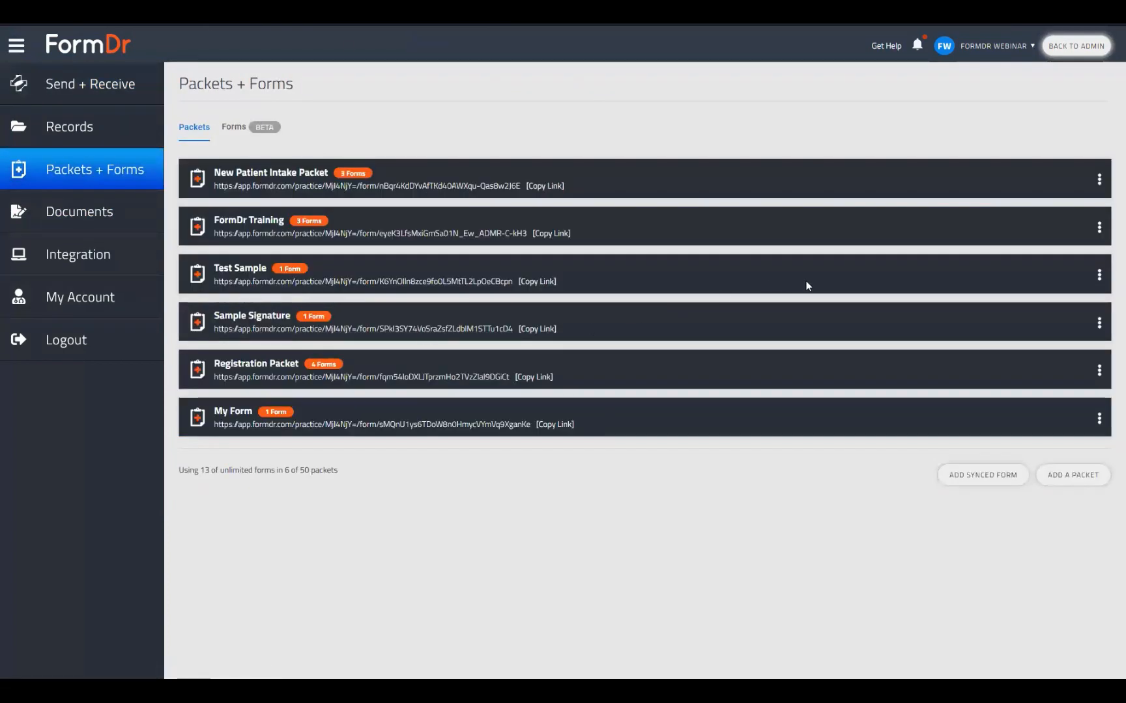
- Examine the New Patient Intake Packet's settings, including its website link code, QR code and embed code
left_click(1099, 180)
left_click(1062, 222)
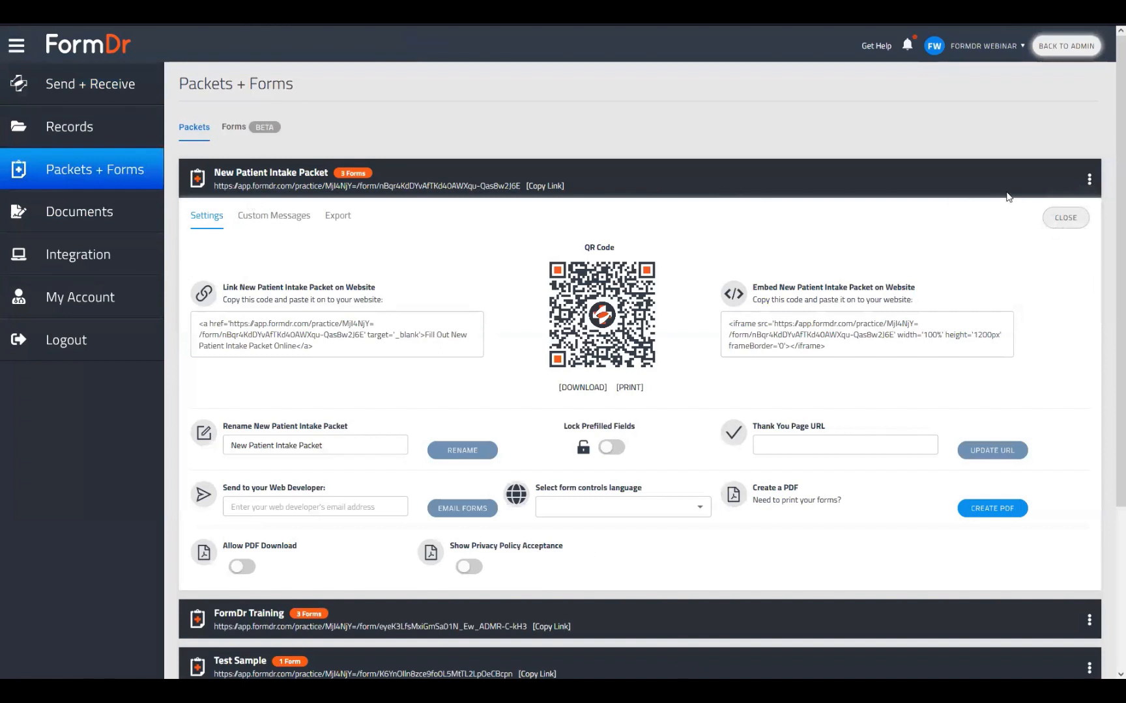
left_click(1059, 215)
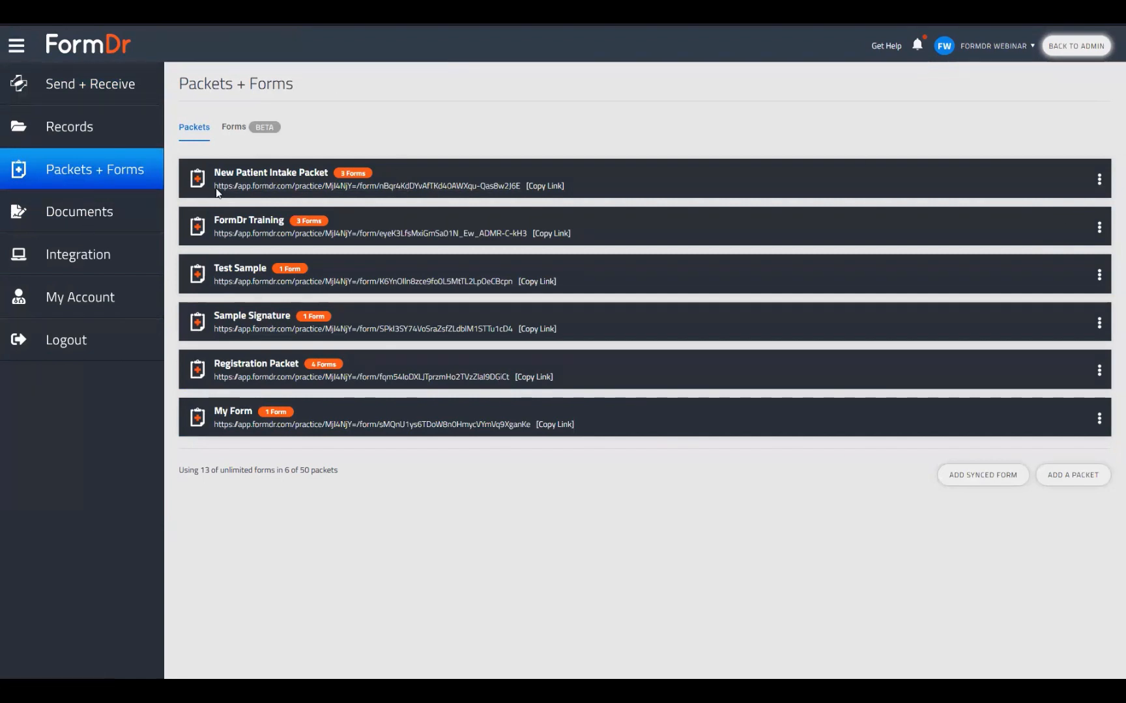
left_click(1099, 179)
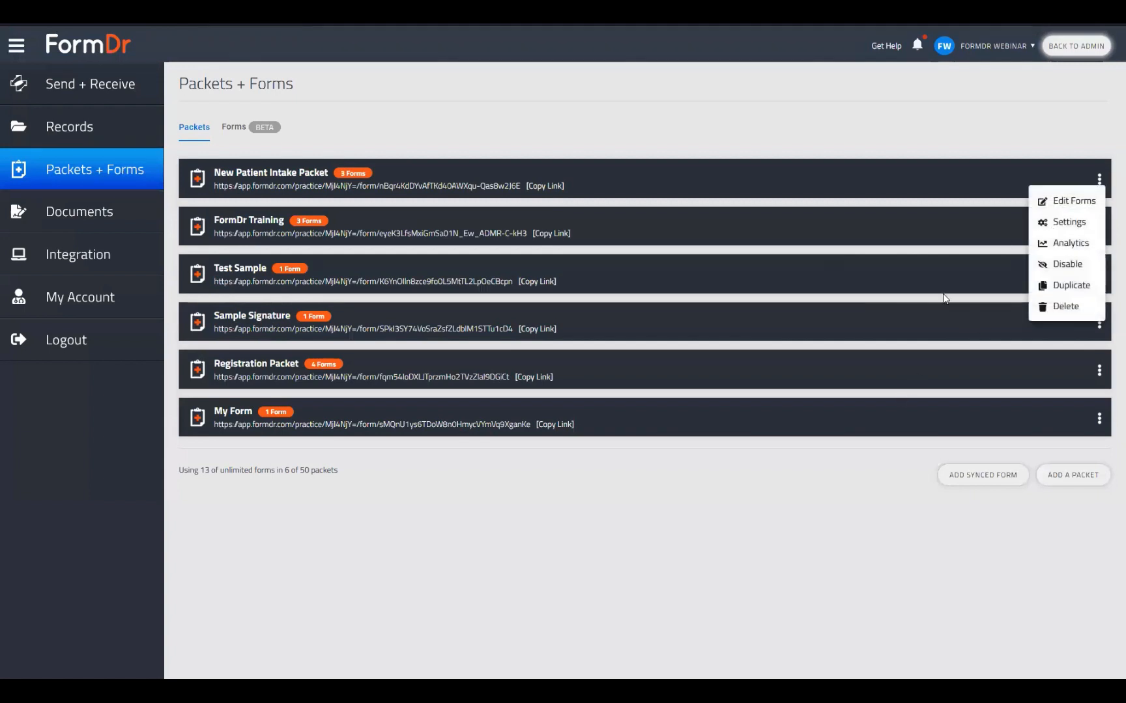
left_click(1050, 223)
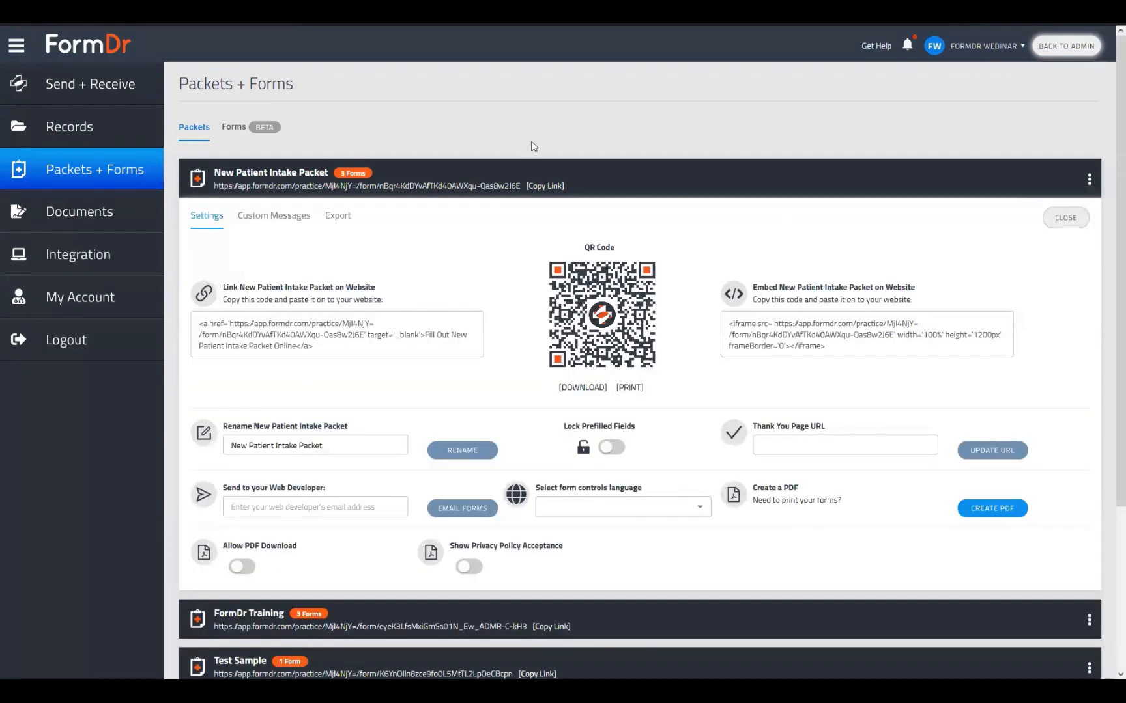
left_click(223, 339)
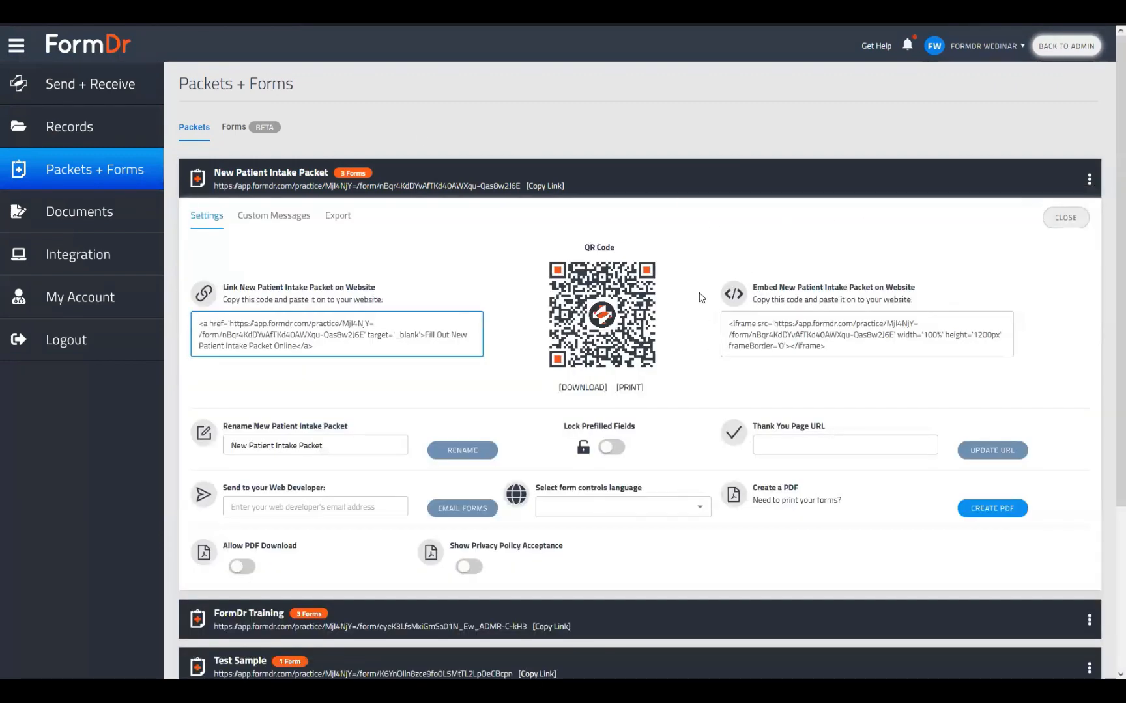
left_click_drag(305, 352, 226, 333)
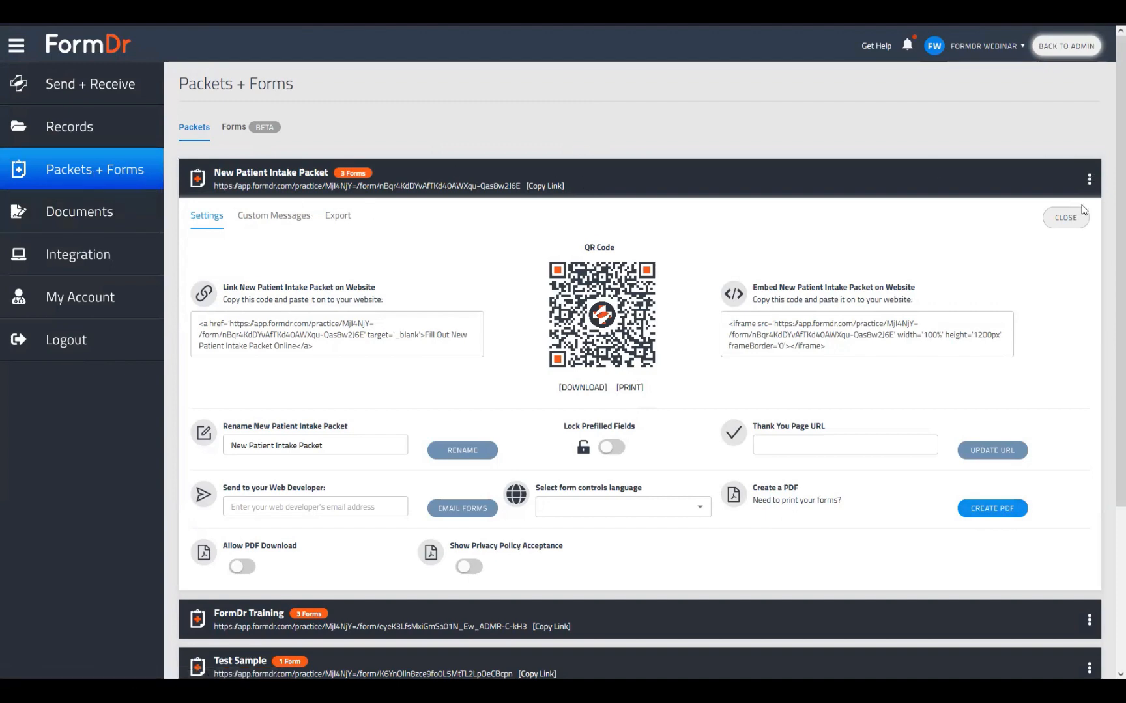
left_click(1046, 226)
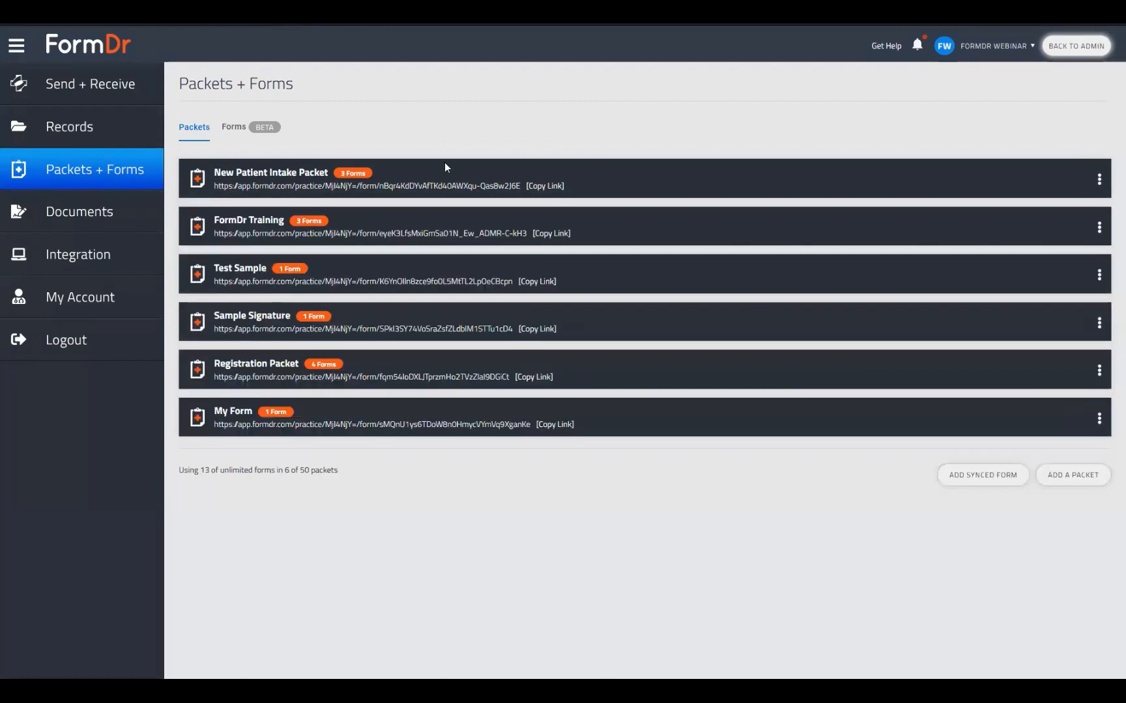
- Open the live New Patient Intake Packet and answer Yes to "Are you currently in pain?" to test the pain diagram question
left_click(277, 185)
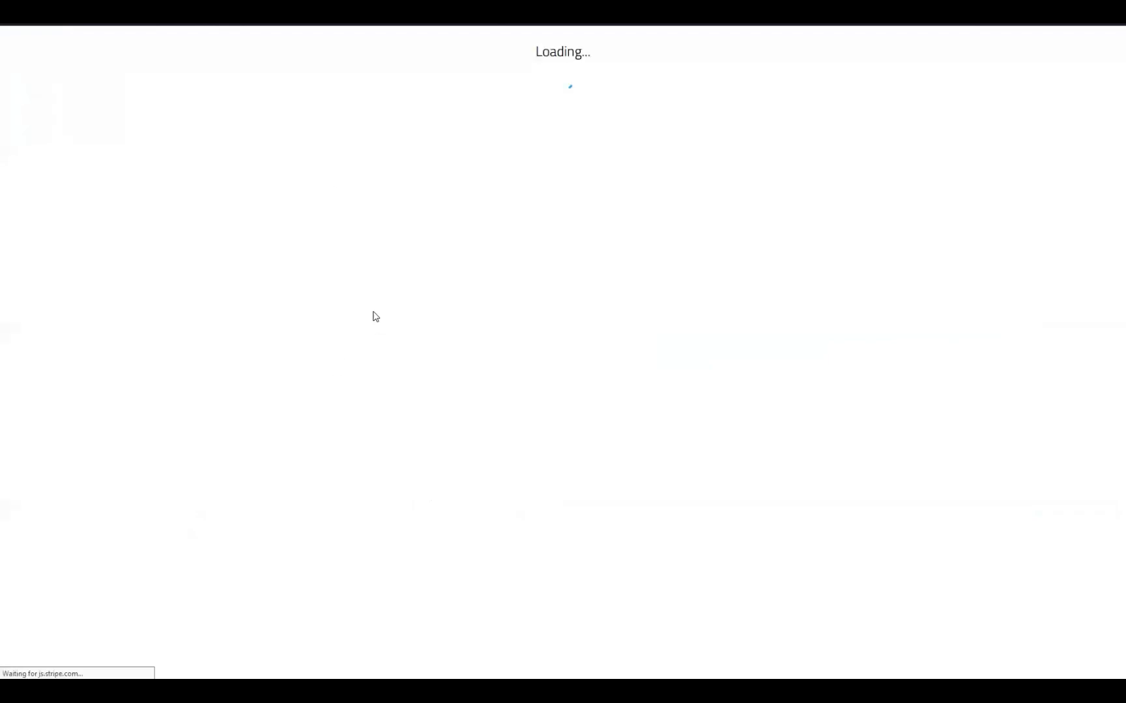
scroll(741, 487, "down", 2)
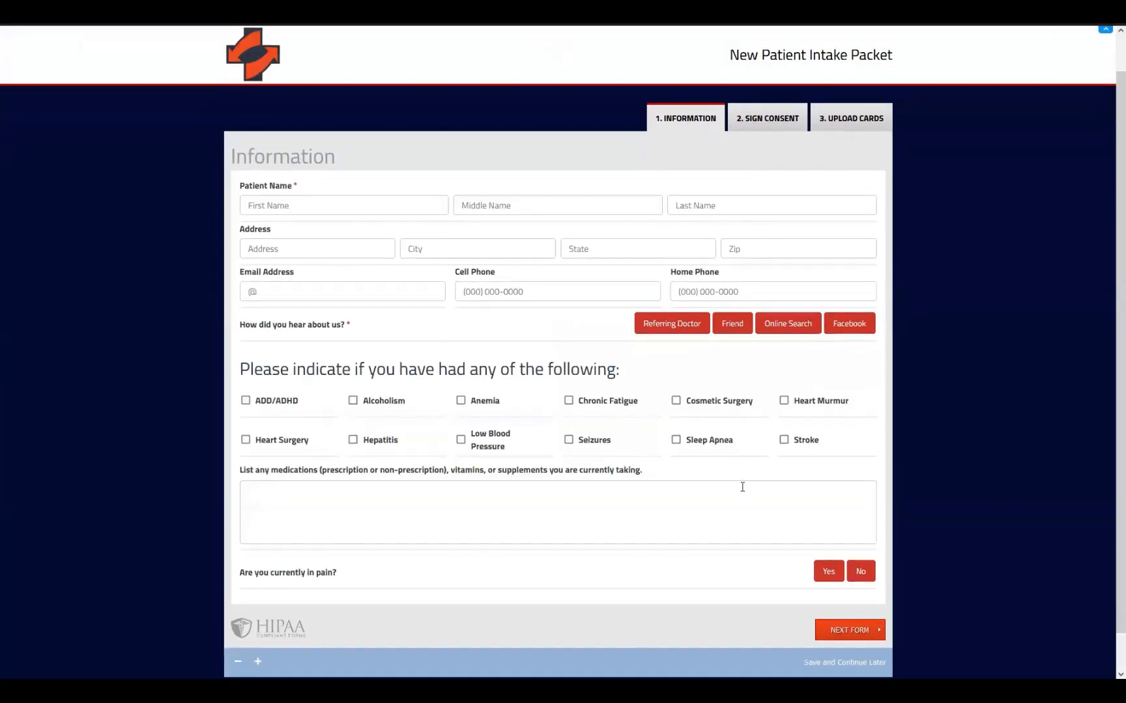
left_click(828, 533)
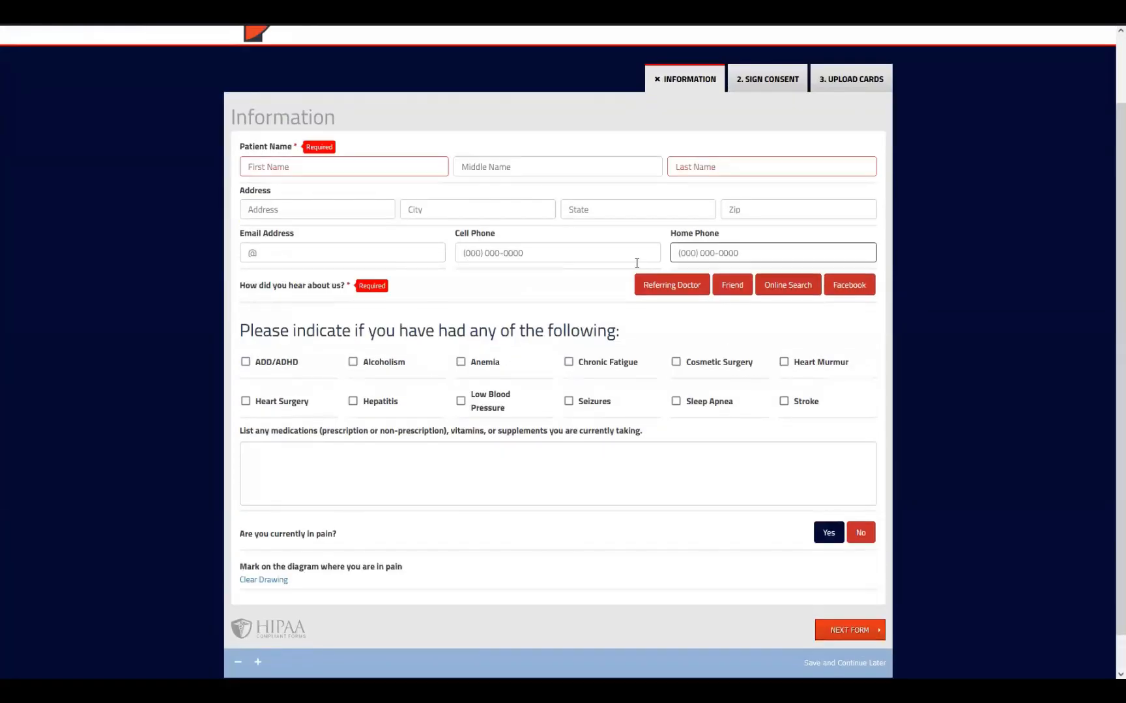
- Test the Friend, Online Search and Referring Doctor answers to "How did you hear about us?" and their follow-up name fields
left_click(688, 283)
left_click(719, 288)
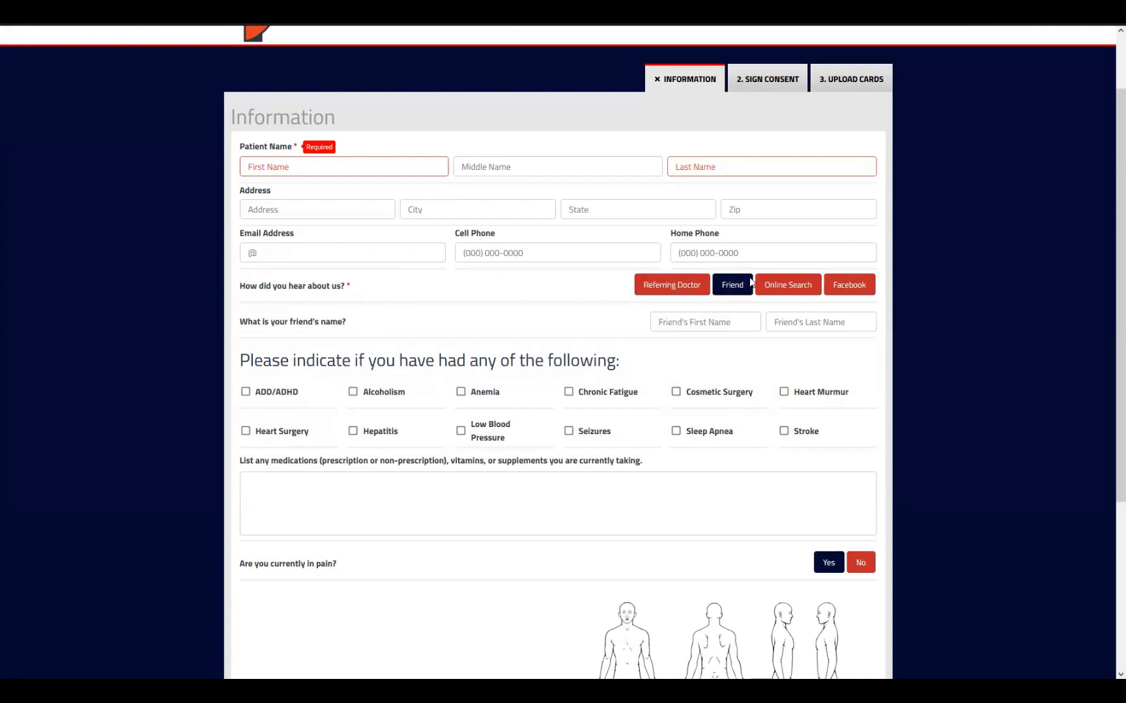
left_click(811, 292)
left_click(732, 286)
left_click(658, 285)
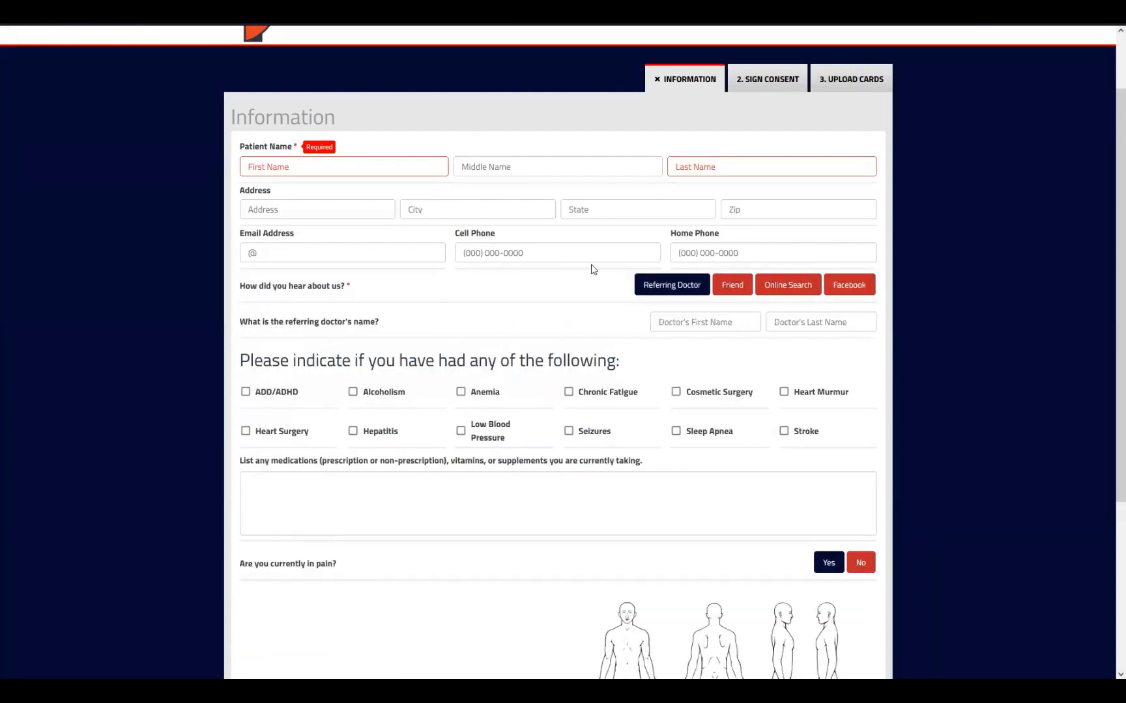
scroll(658, 248, "down", 3)
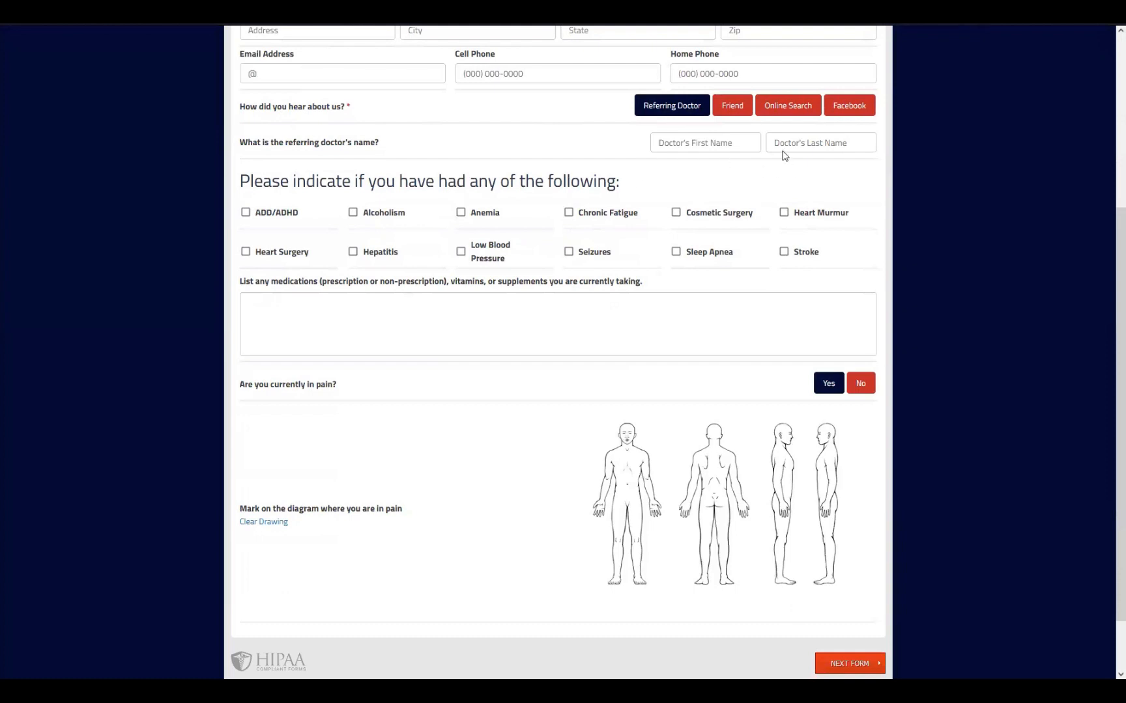
left_click(689, 141)
- Look through the packet's Sign Consent and Upload Cards forms and return to the Information form
scroll(575, 361, "up", 3)
scroll(479, 318, "up", 1)
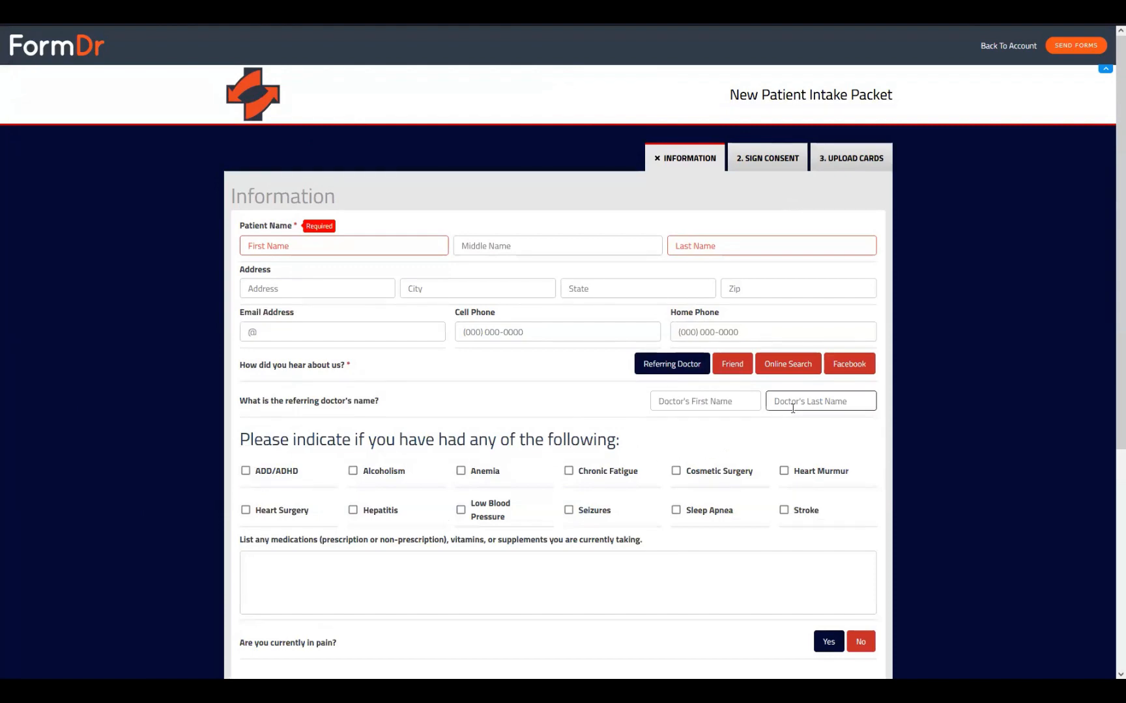
left_click(738, 159)
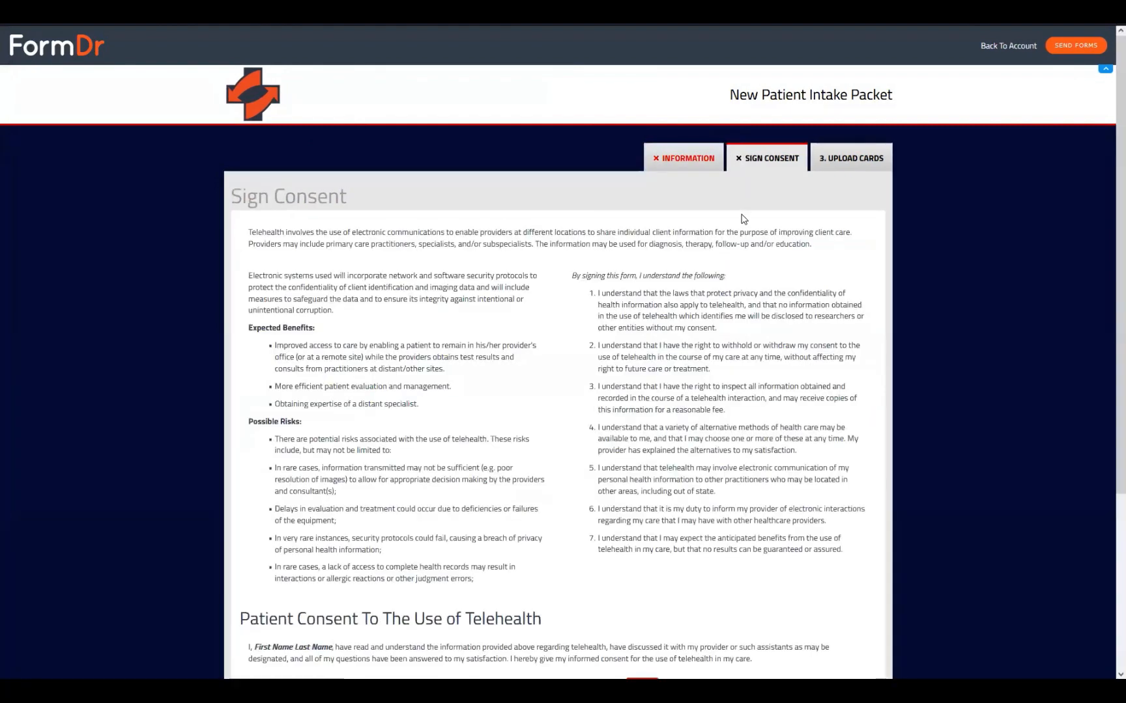
scroll(723, 339, "down", 3)
scroll(852, 217, "up", 3)
left_click(868, 163)
left_click(684, 165)
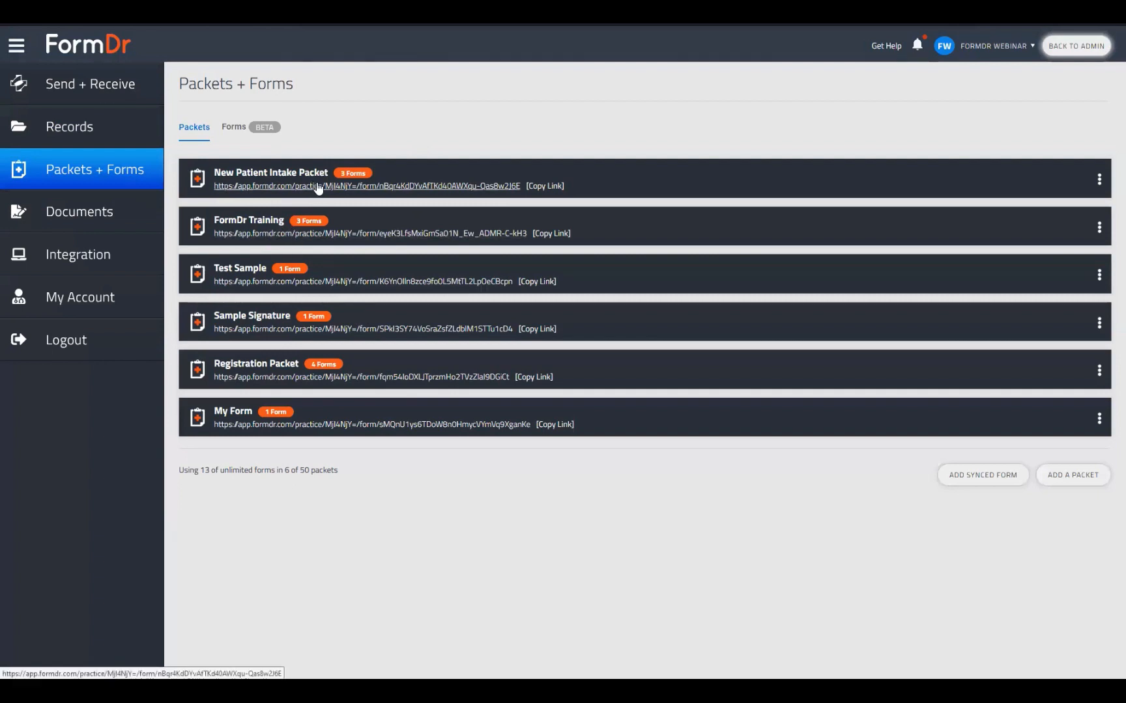
- Reopen the live New Patient Intake Packet, enter the patient's first and last name, and choose Referring Doctor as the referral source
left_click(284, 188)
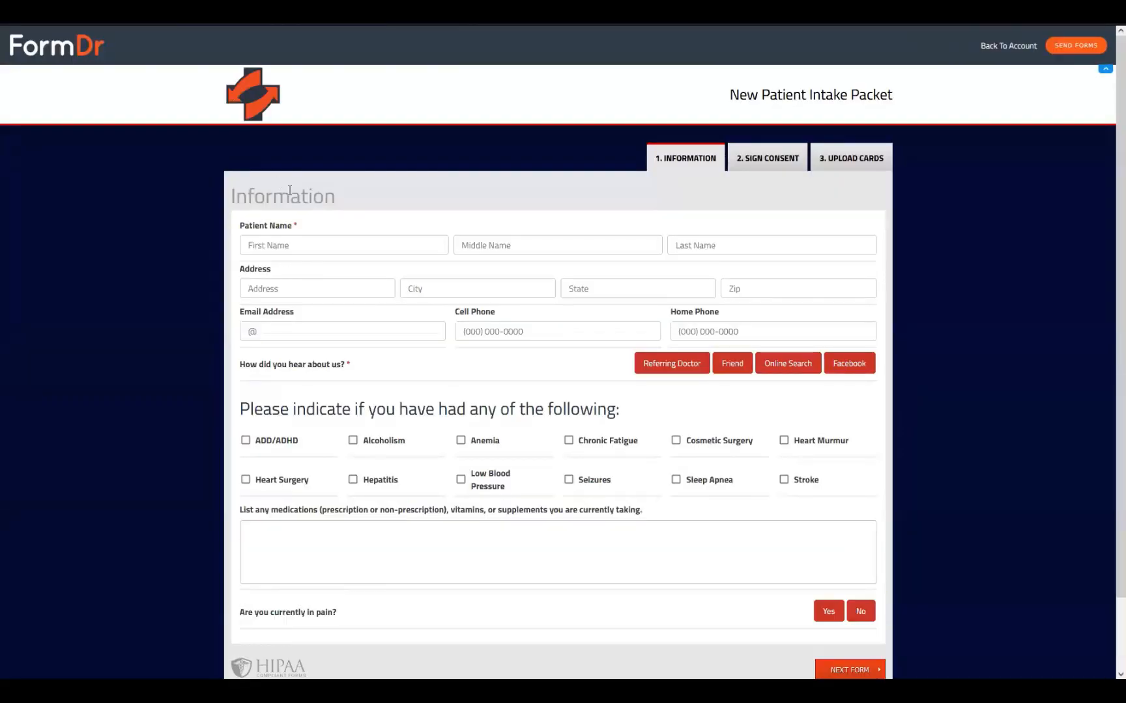
left_click(292, 241)
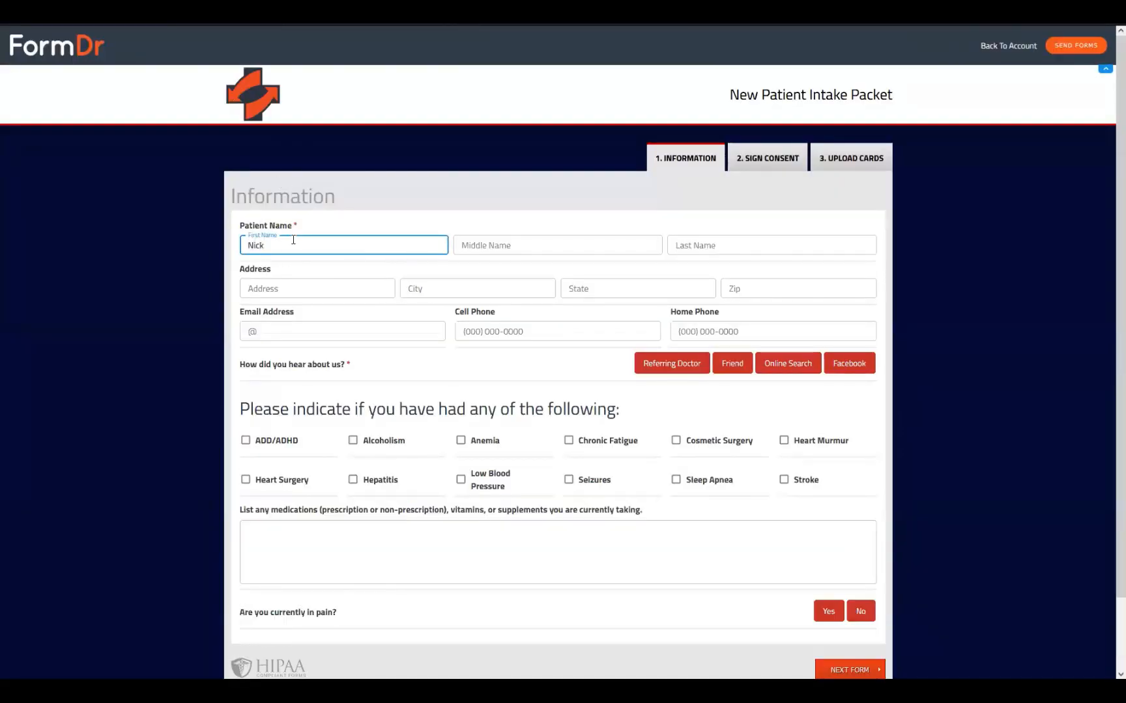
key("Tab")
key("Tab")
type("We")
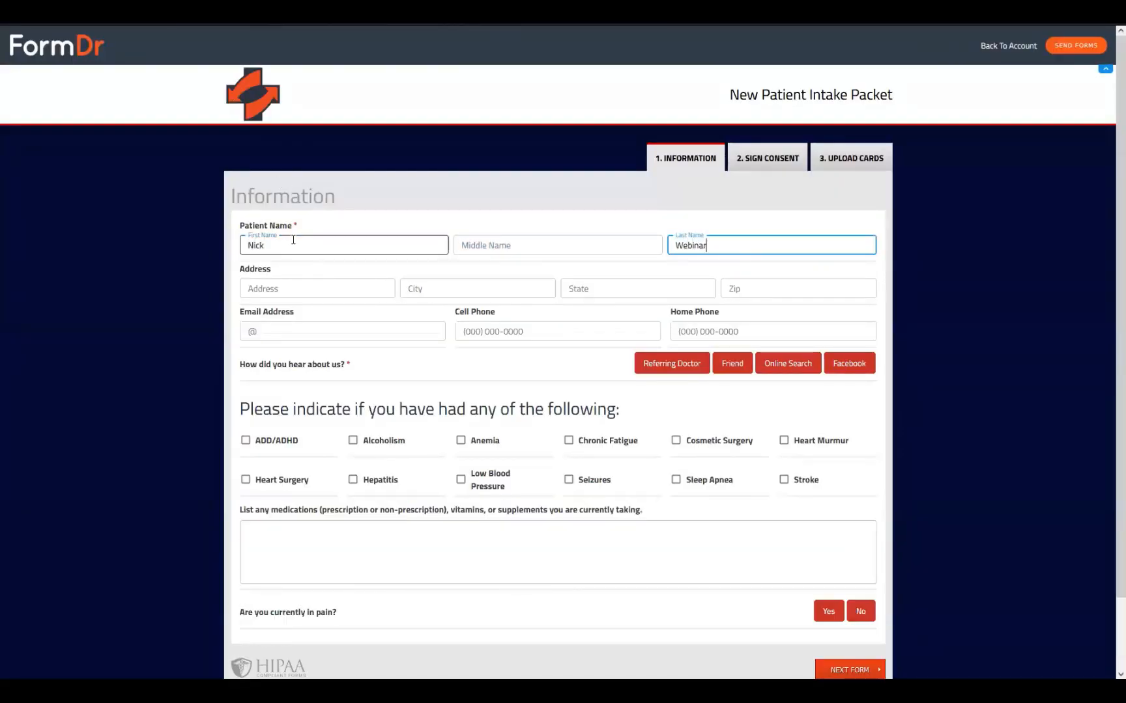
left_click(684, 362)
- Advance from the Information form through Sign Consent to the packet's last form
scroll(821, 573, "down", 2)
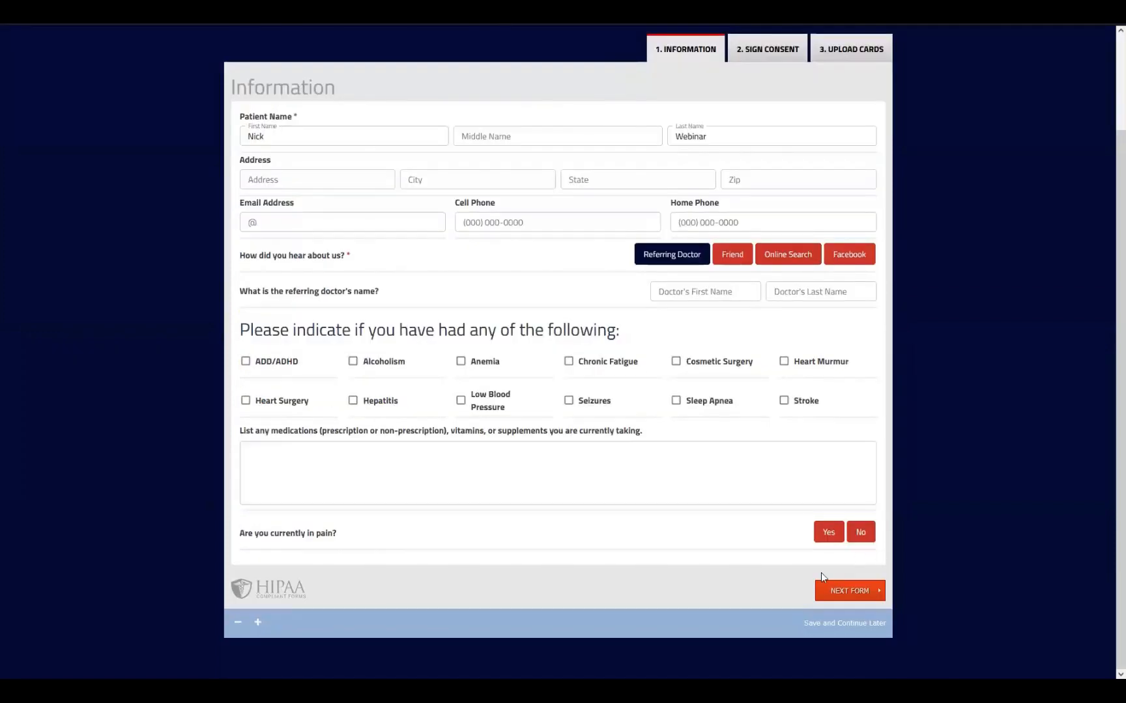
left_click(865, 593)
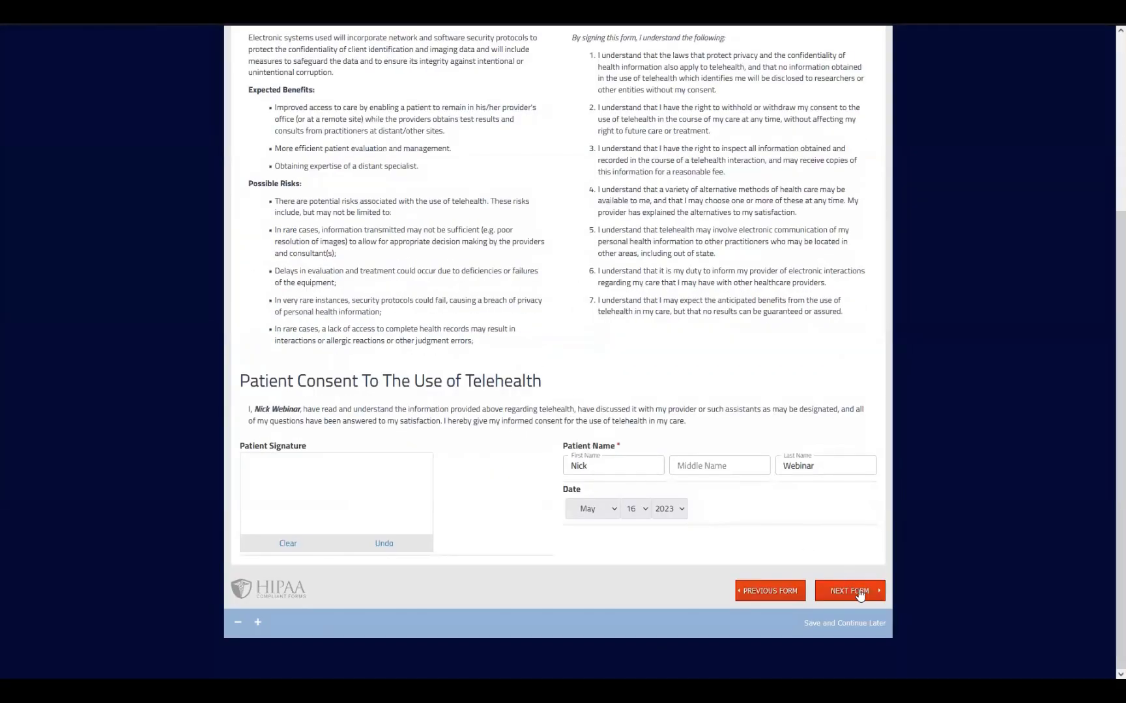
left_click(860, 593)
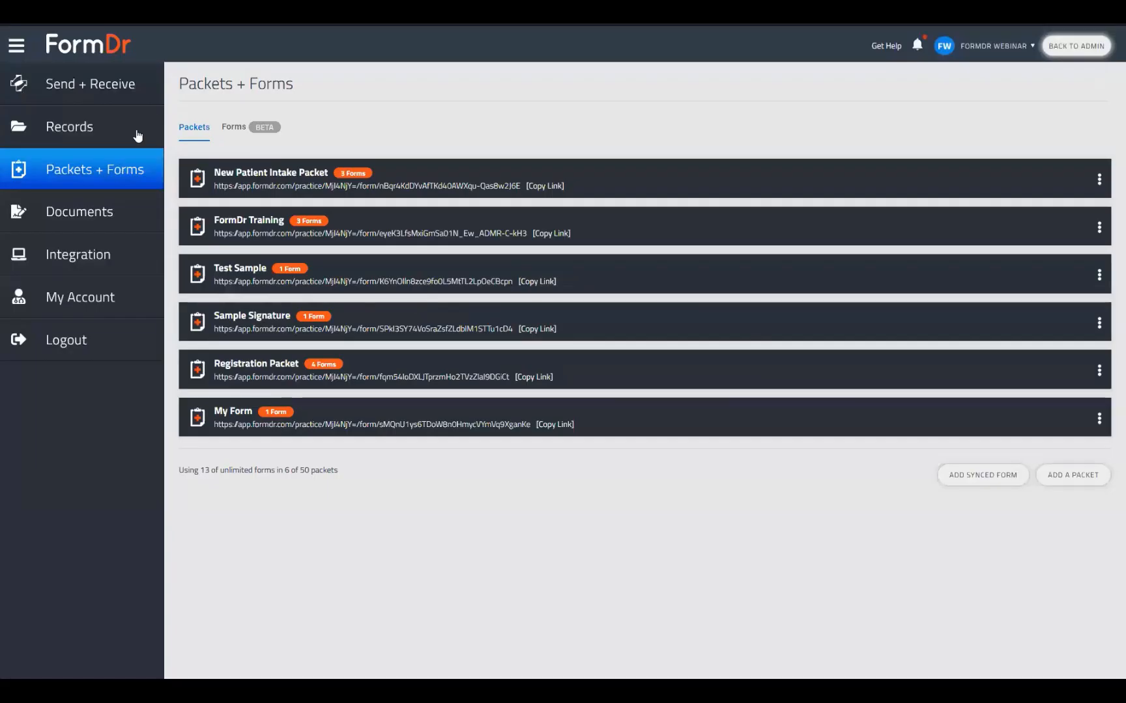
- Open the received New Patient Intake Packet submission for printing and hide its Information and Upload Cards forms
left_click(90, 83)
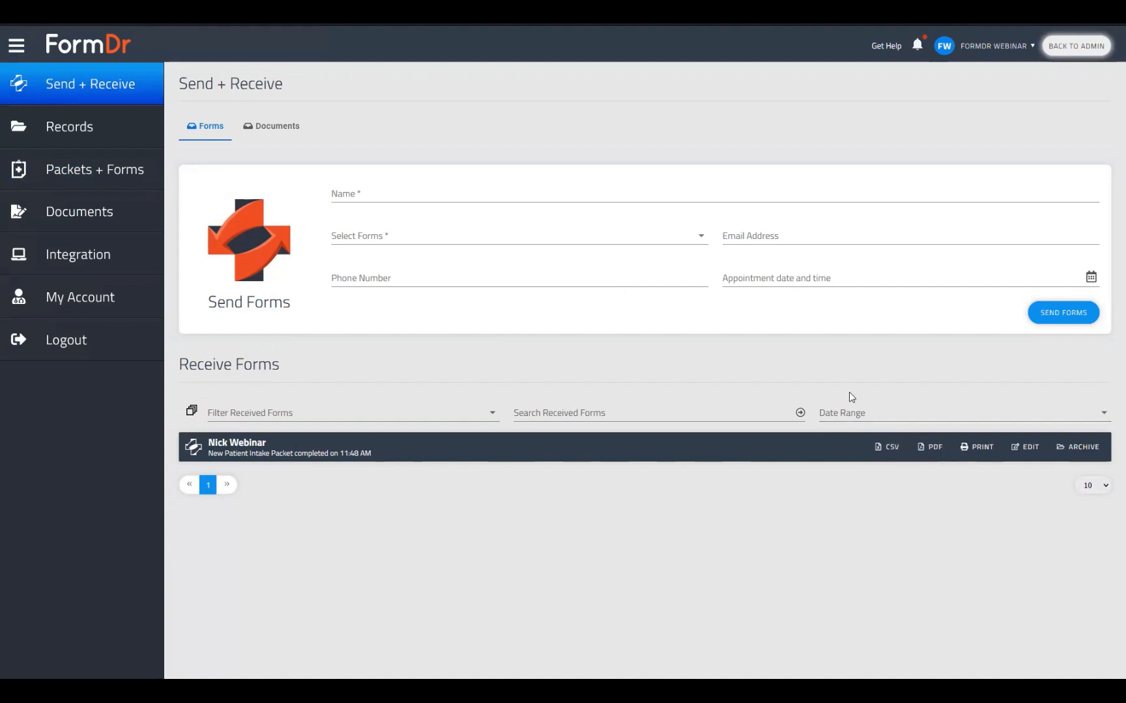
left_click(974, 449)
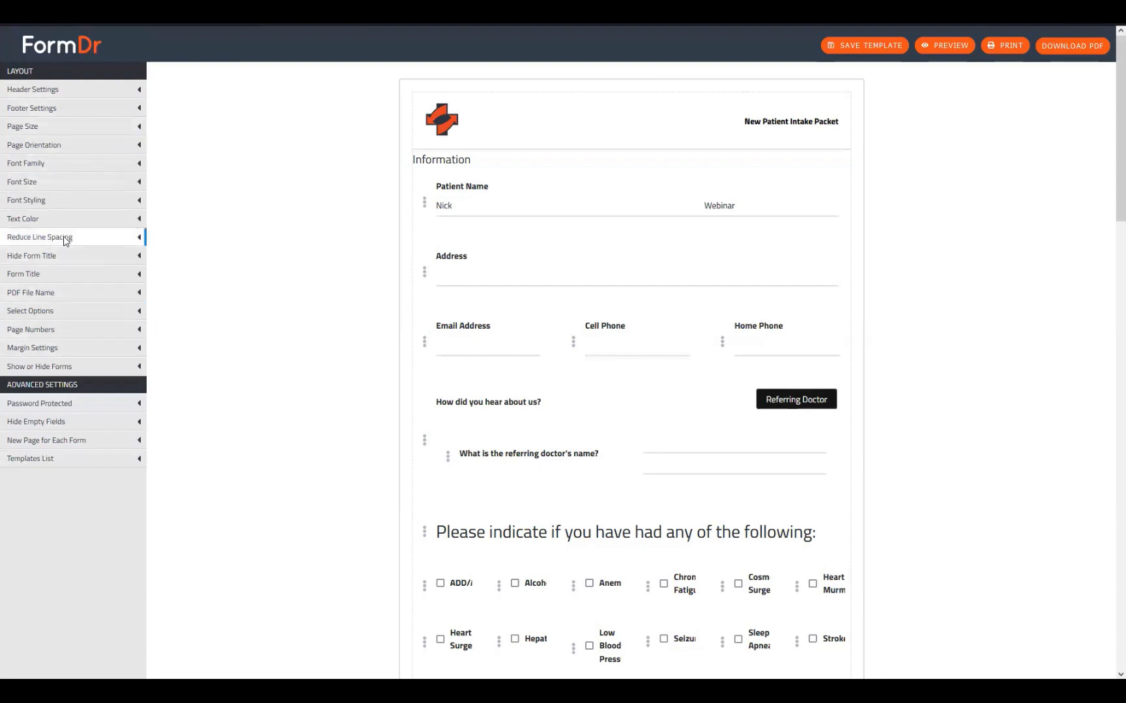
left_click(91, 368)
left_click(62, 400)
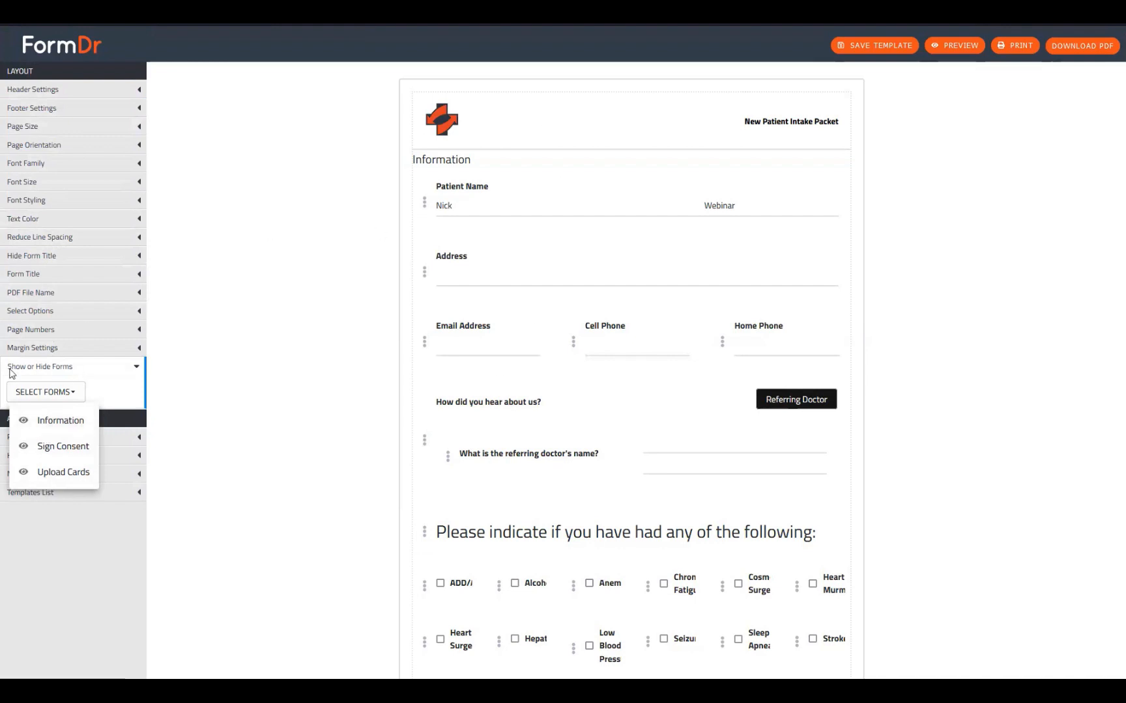
left_click(60, 422)
left_click(57, 472)
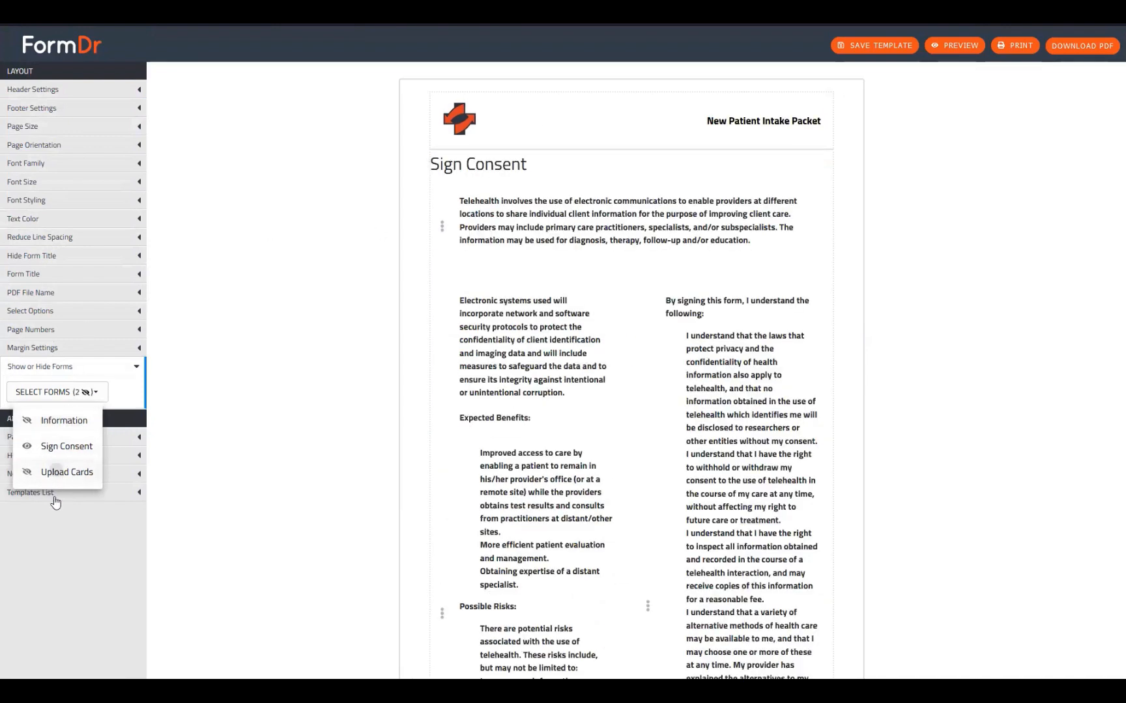
left_click(431, 303)
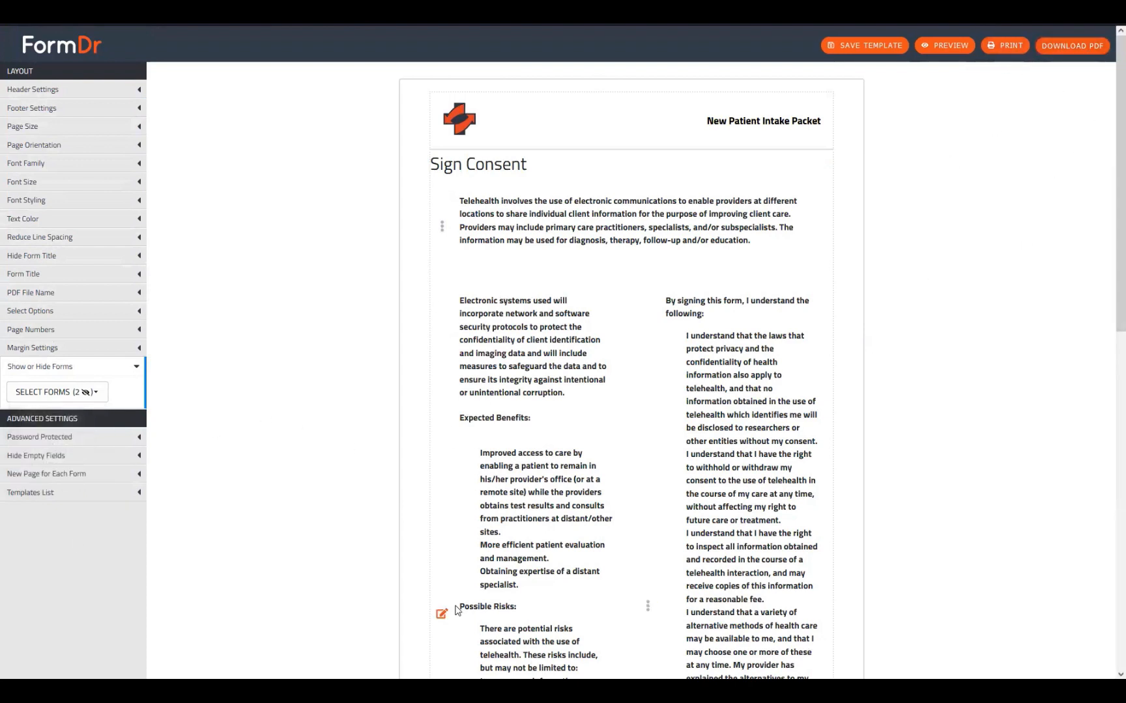
scroll(479, 534, "down", 10)
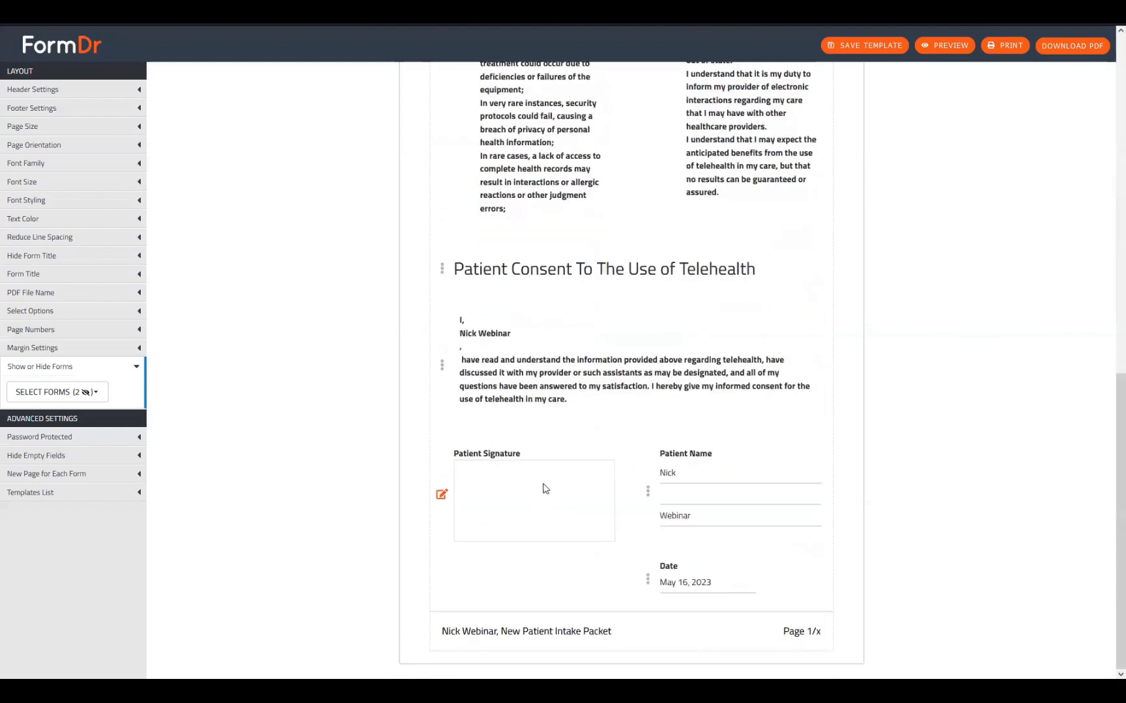
- Show the hidden Information and Upload Cards forms again in the print layout and display the list of saved templates
scroll(543, 488, "up", 8)
scroll(537, 481, "up", 2)
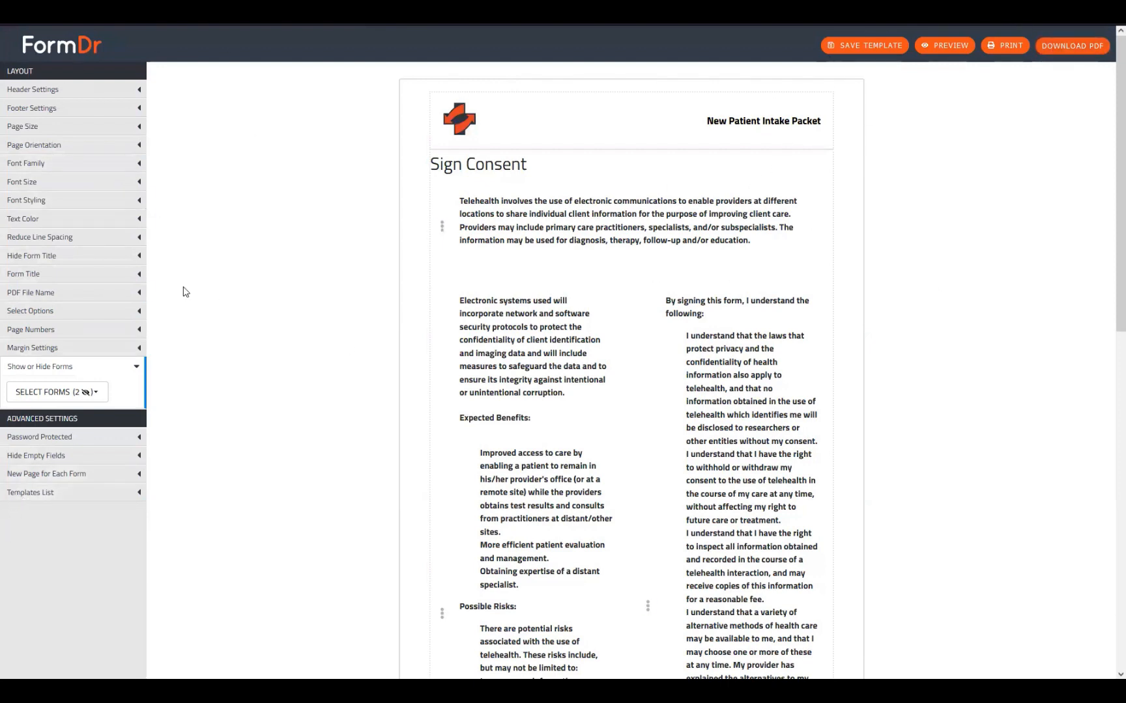
left_click(72, 391)
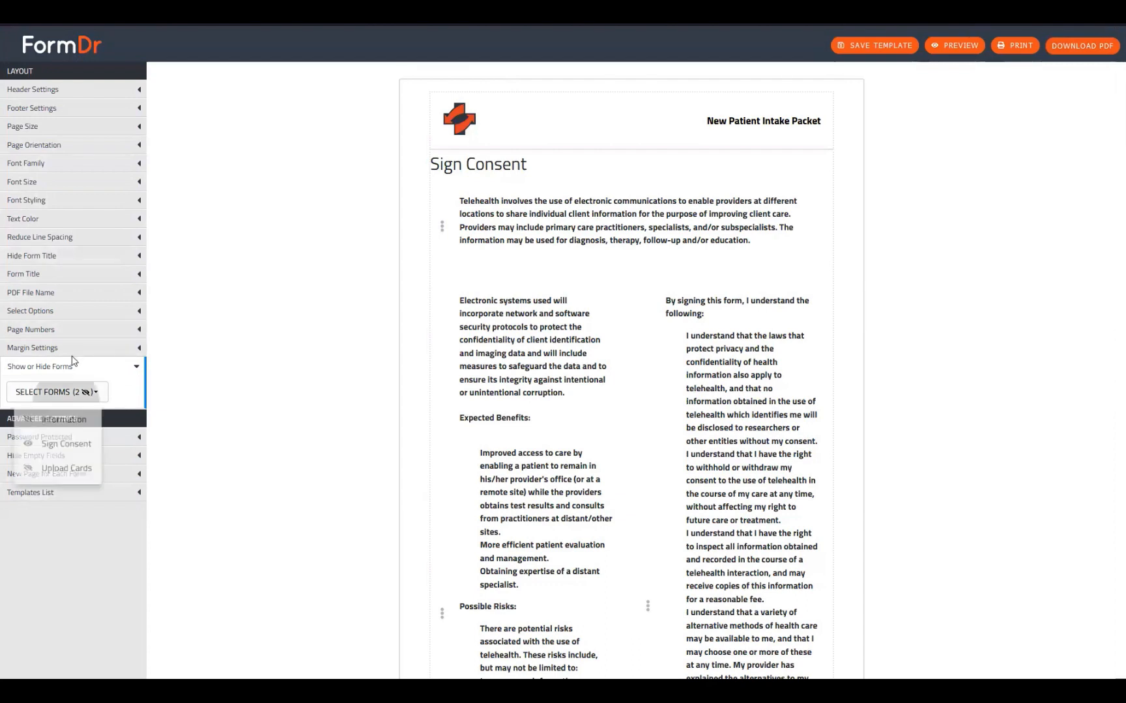
left_click(89, 396)
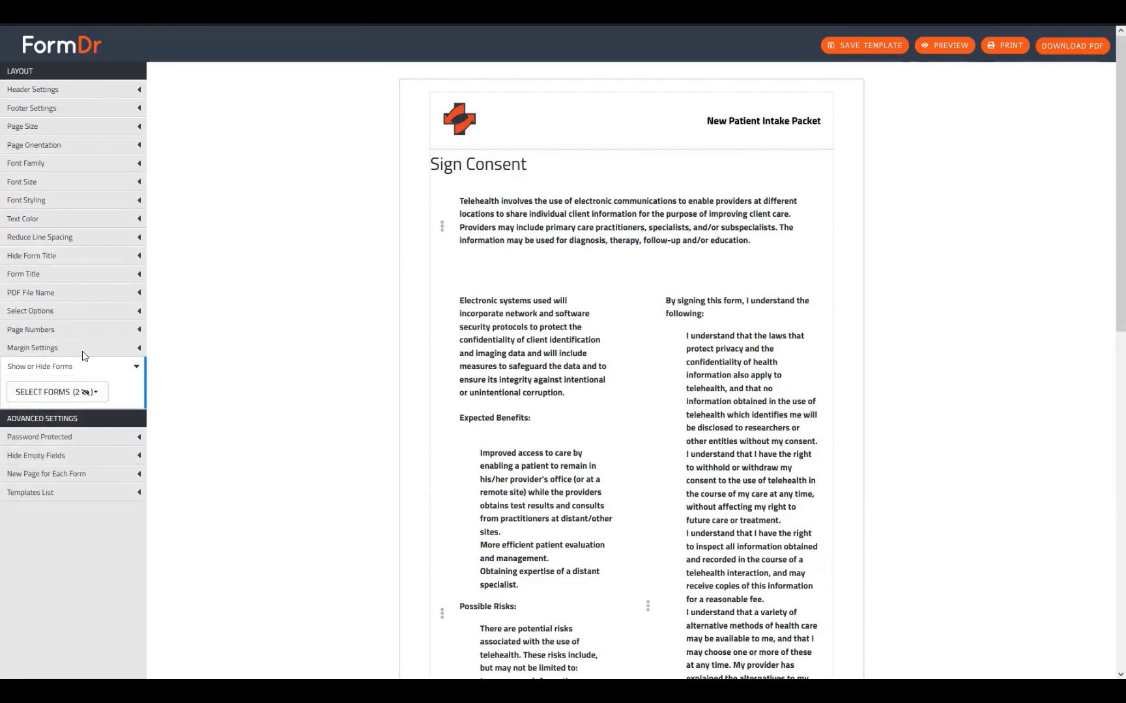
left_click(63, 393)
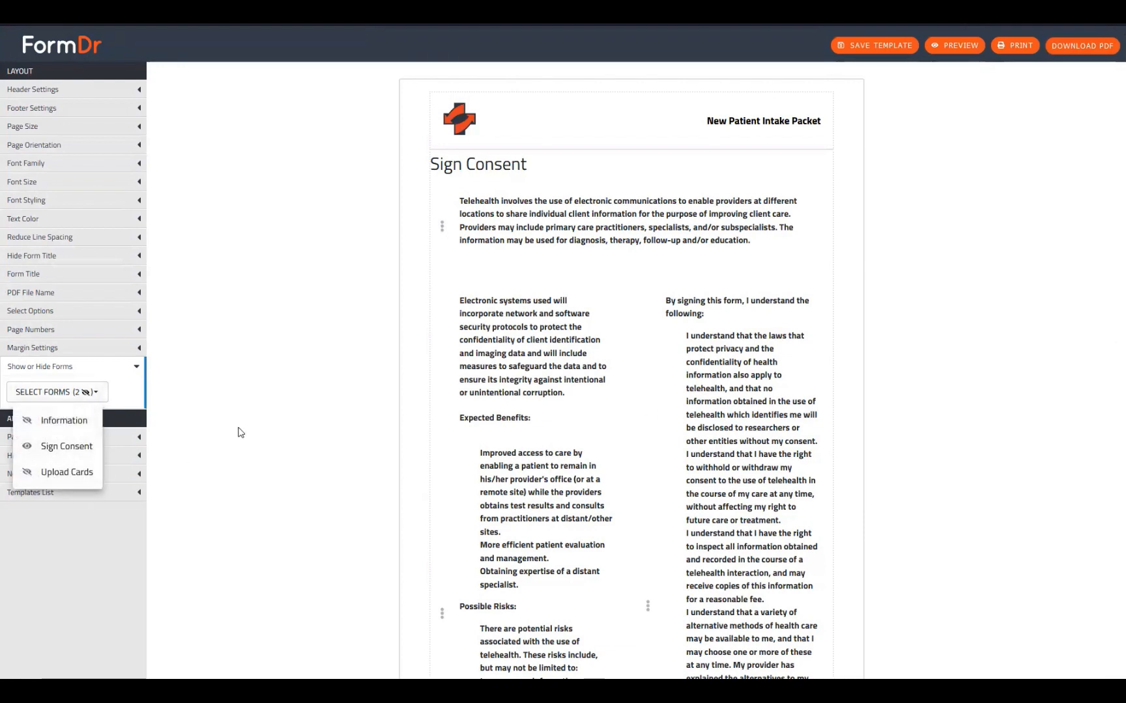
left_click(44, 475)
left_click(43, 429)
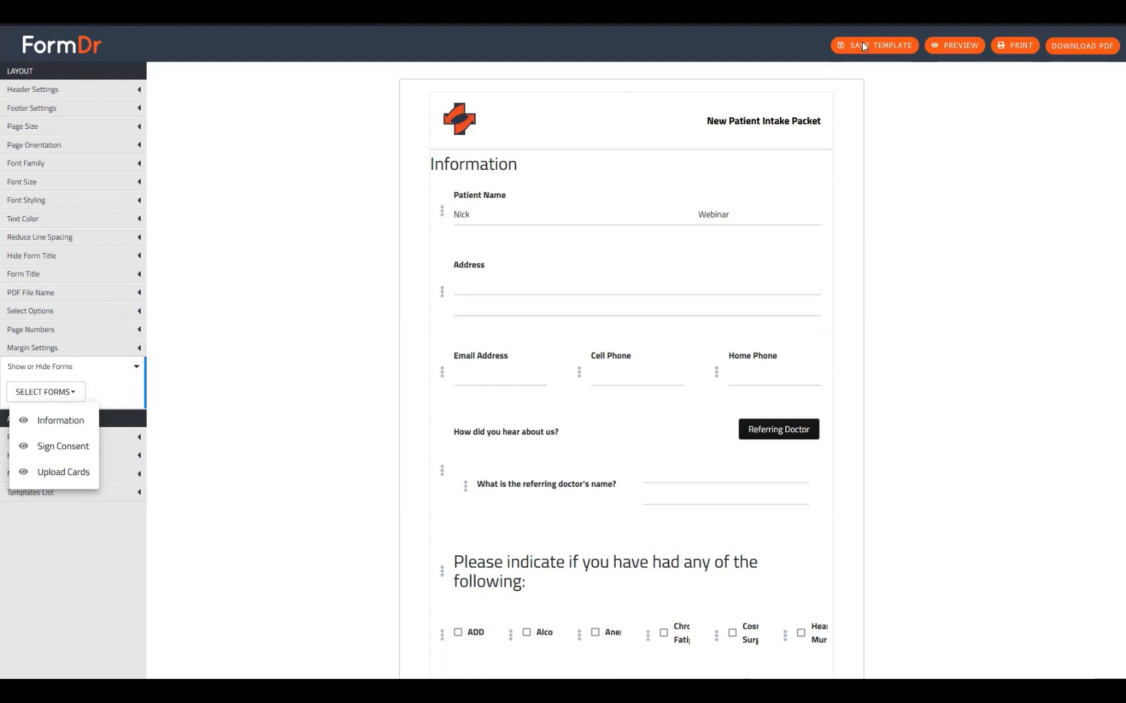
left_click(261, 372)
left_click(85, 493)
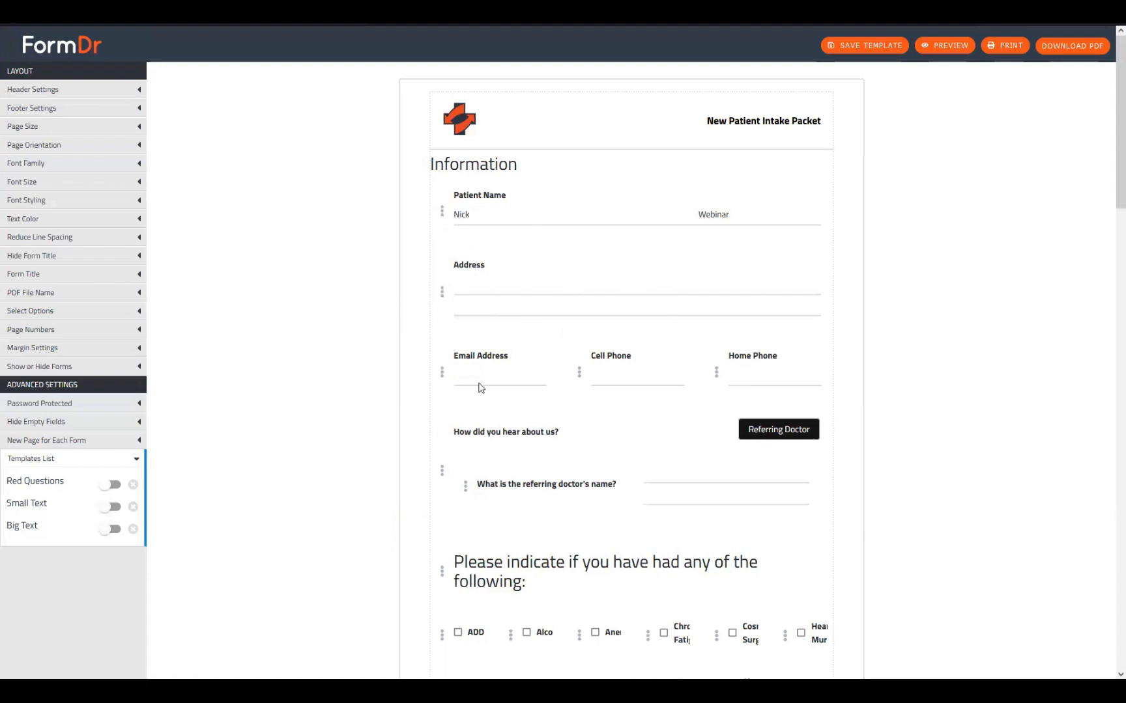
- Set the text color of the Address question on the Information form to dark red
left_click(441, 295)
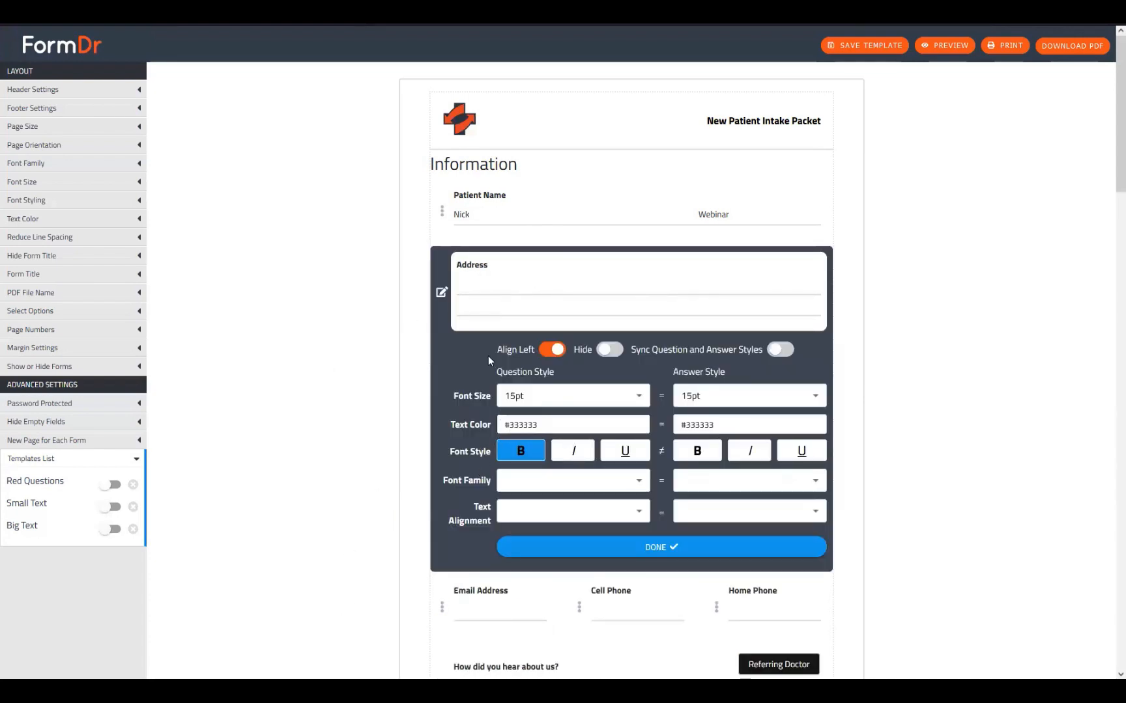
left_click(519, 425)
left_click(586, 459)
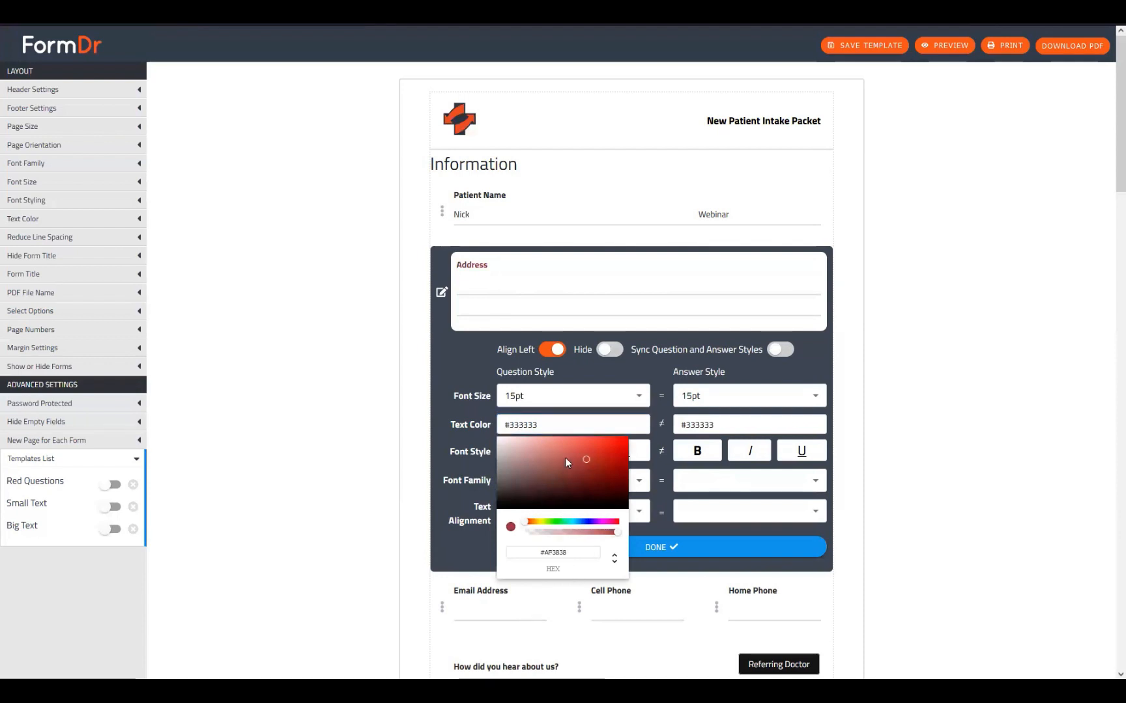
left_click(599, 465)
left_click(443, 294)
left_click(443, 294)
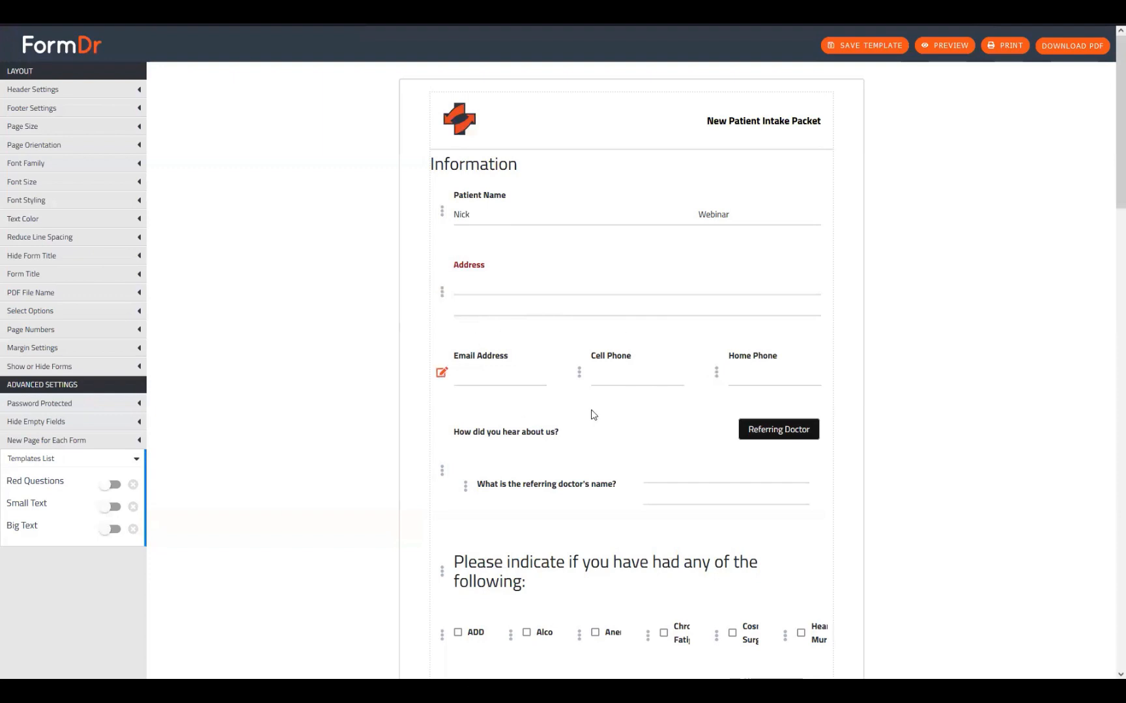
- Set the Address question's font size to 20pt, leaving its answer style alone
left_click(441, 294)
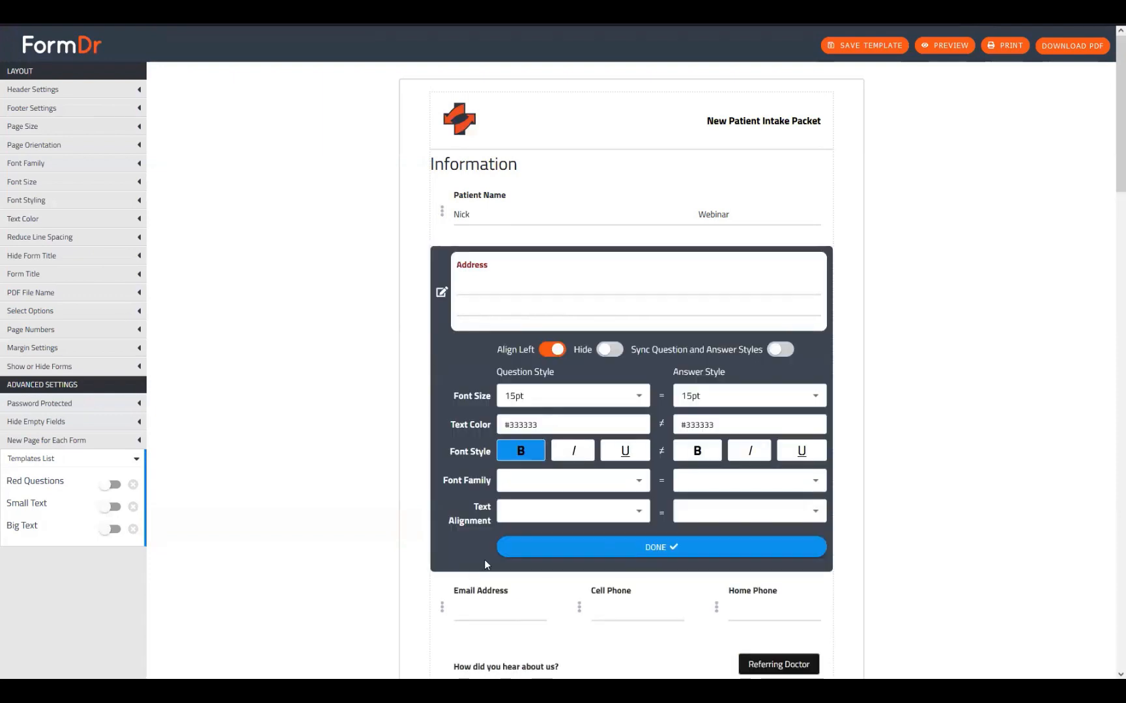
left_click(547, 395)
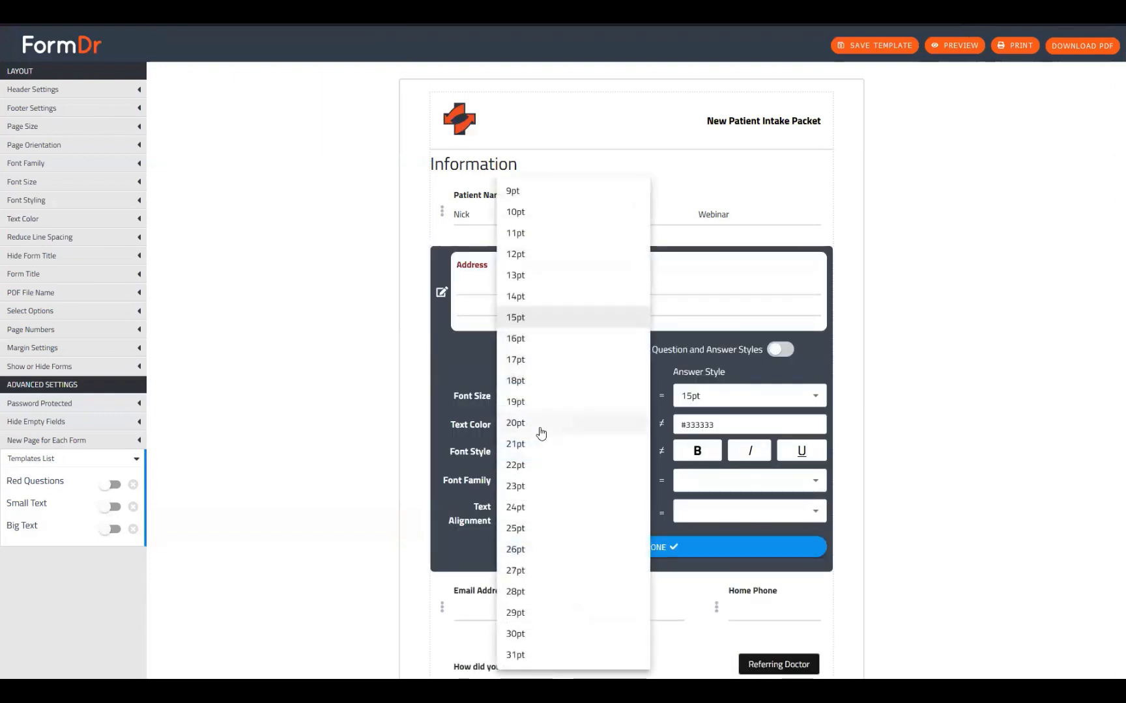
left_click(535, 424)
left_click(441, 294)
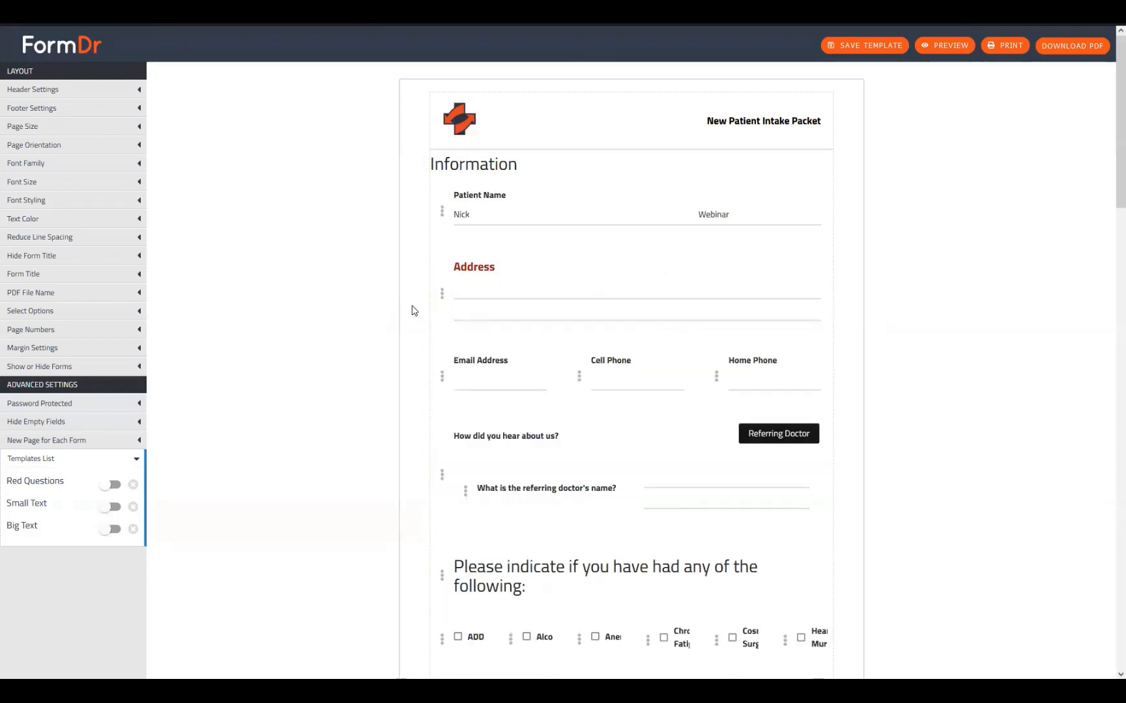
- Make the Address question italic and underlined, and set its font family to Verdana
left_click(442, 295)
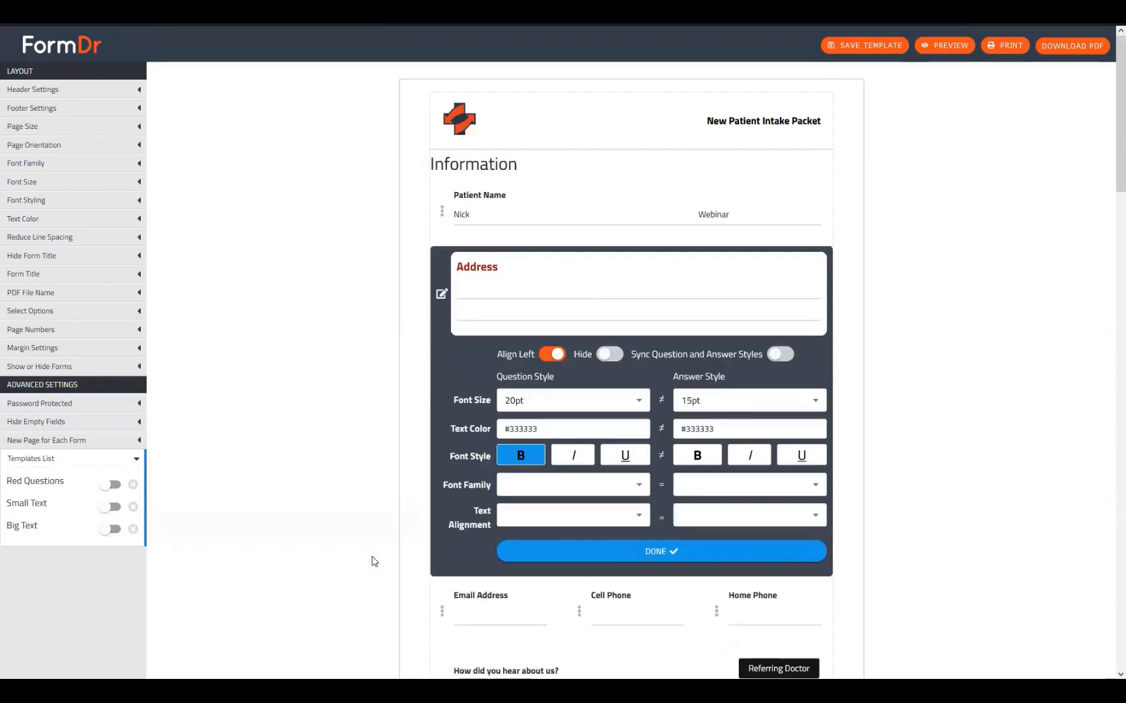
left_click(561, 456)
left_click(624, 455)
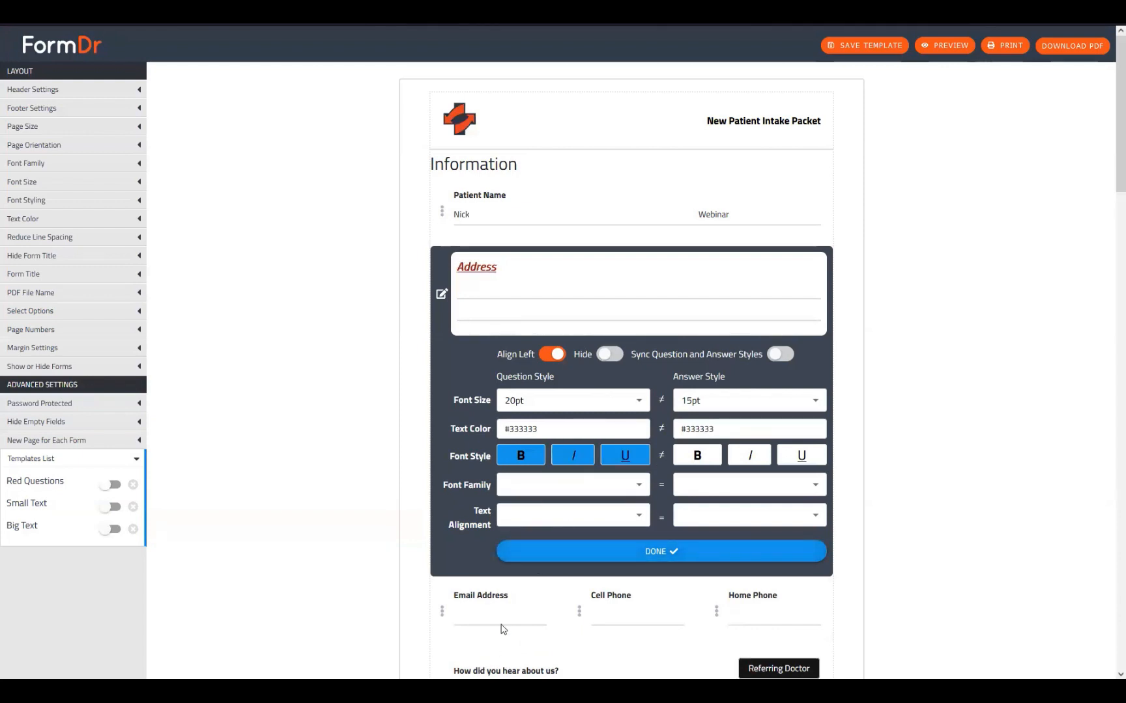
left_click(530, 487)
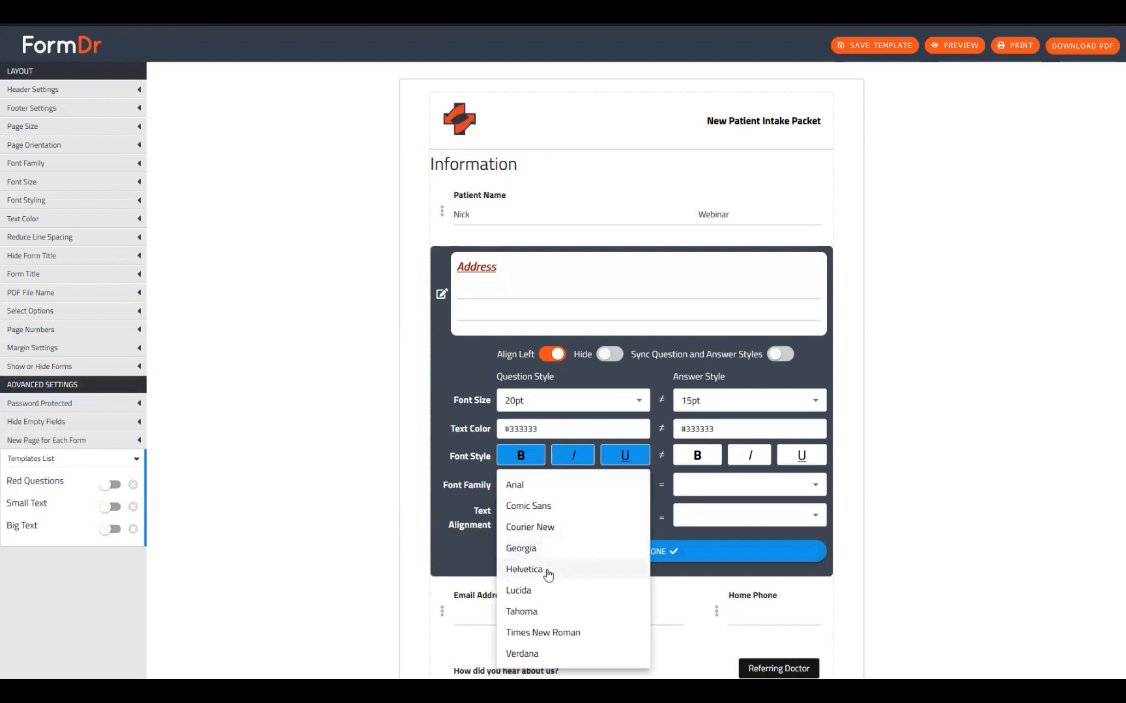
left_click(544, 570)
left_click(538, 501)
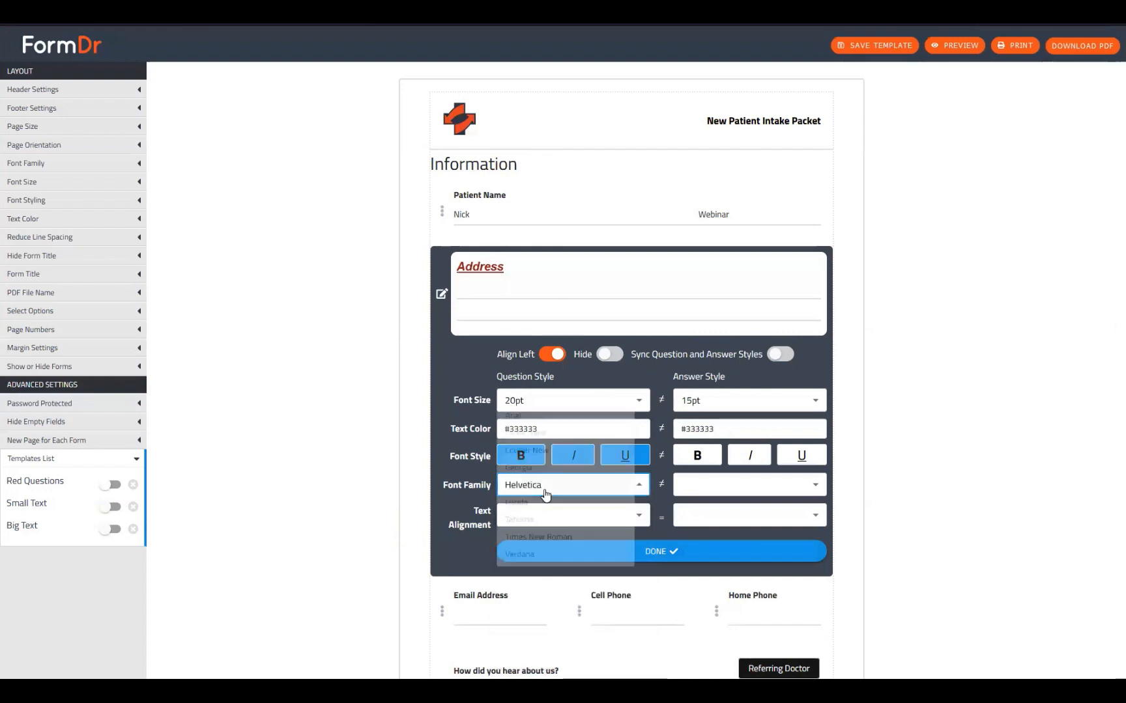
left_click(558, 568)
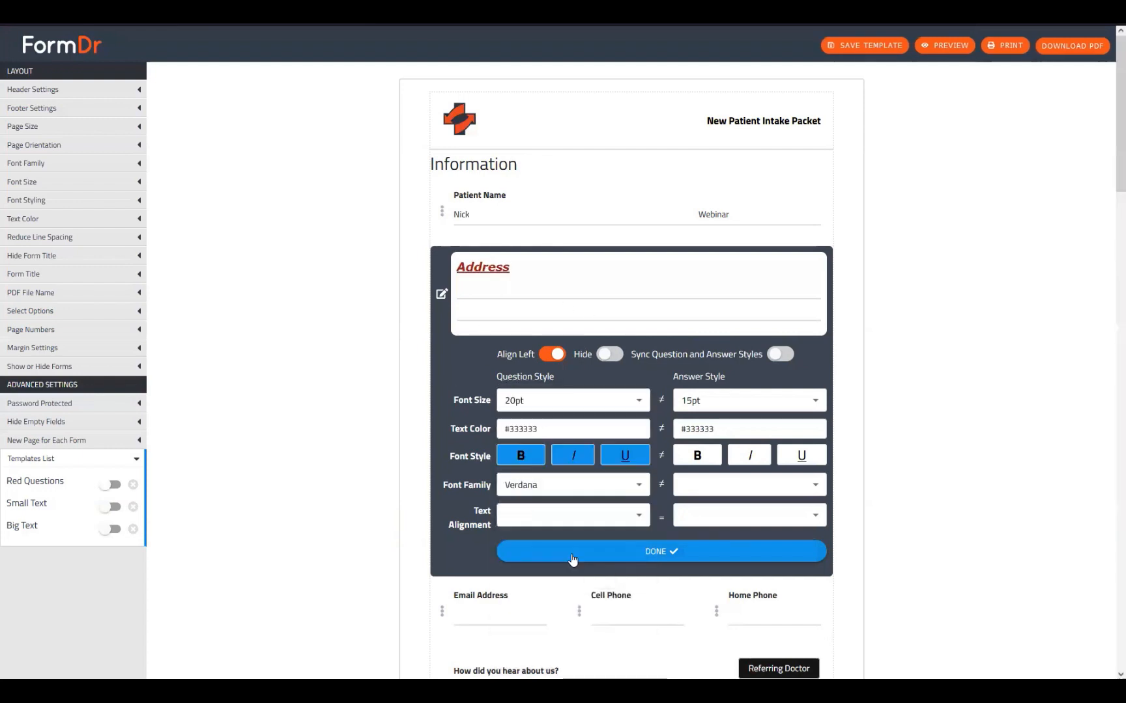
left_click(441, 294)
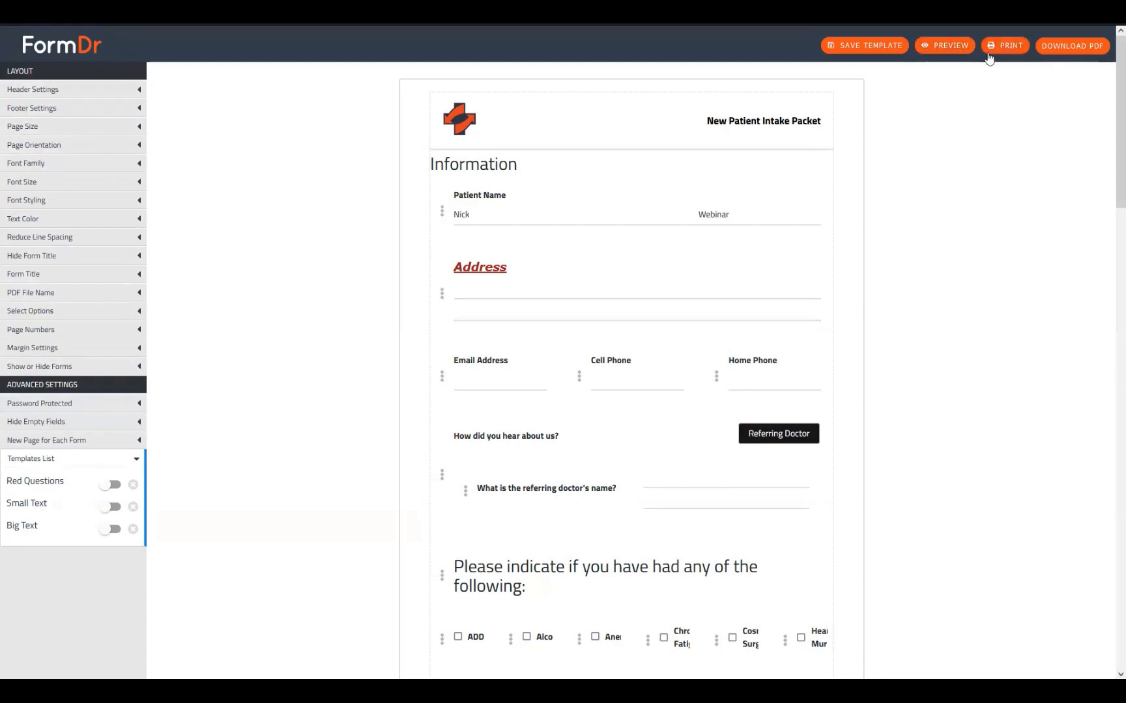
- Download the styled submission as a PDF and check how the Address question looks in it
left_click(1071, 46)
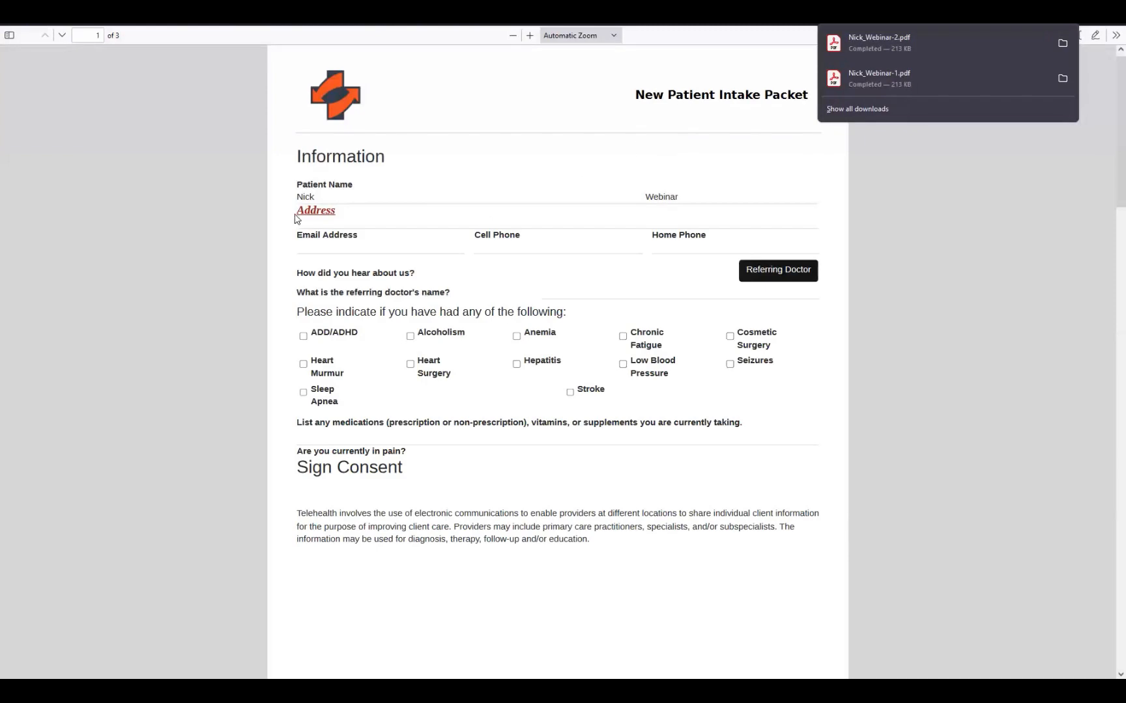
left_click(296, 219)
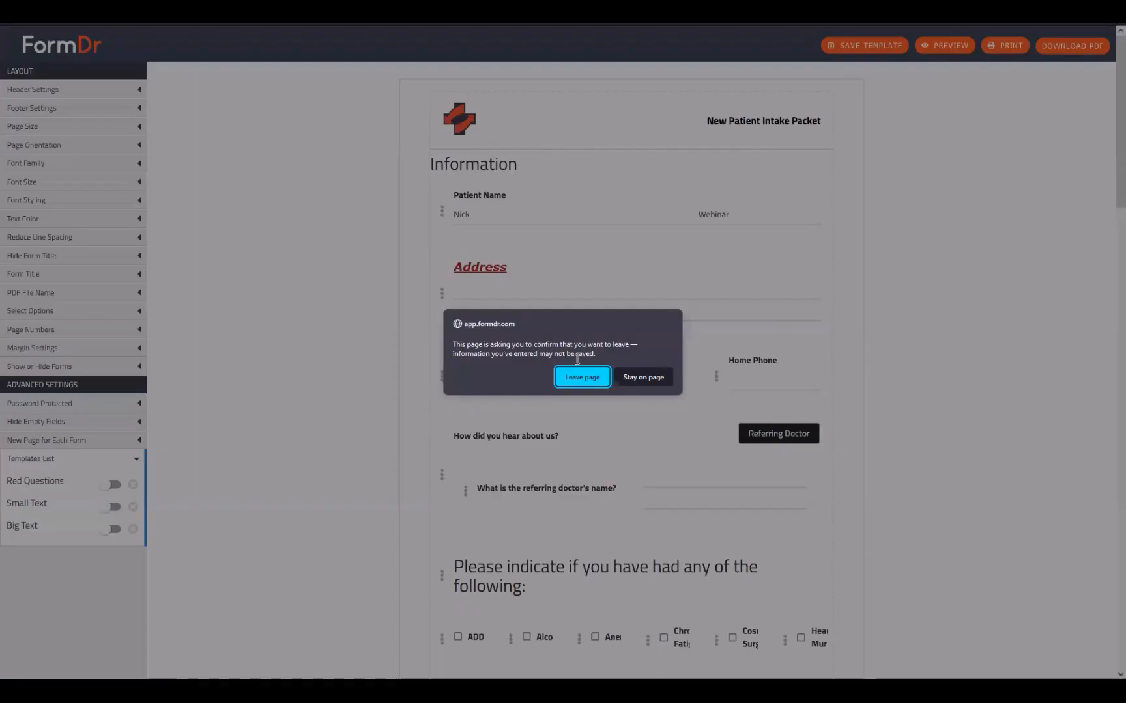
- Leave the print layout, reopen it for the received submission to check its styling, and return to Send + Receive
left_click(588, 379)
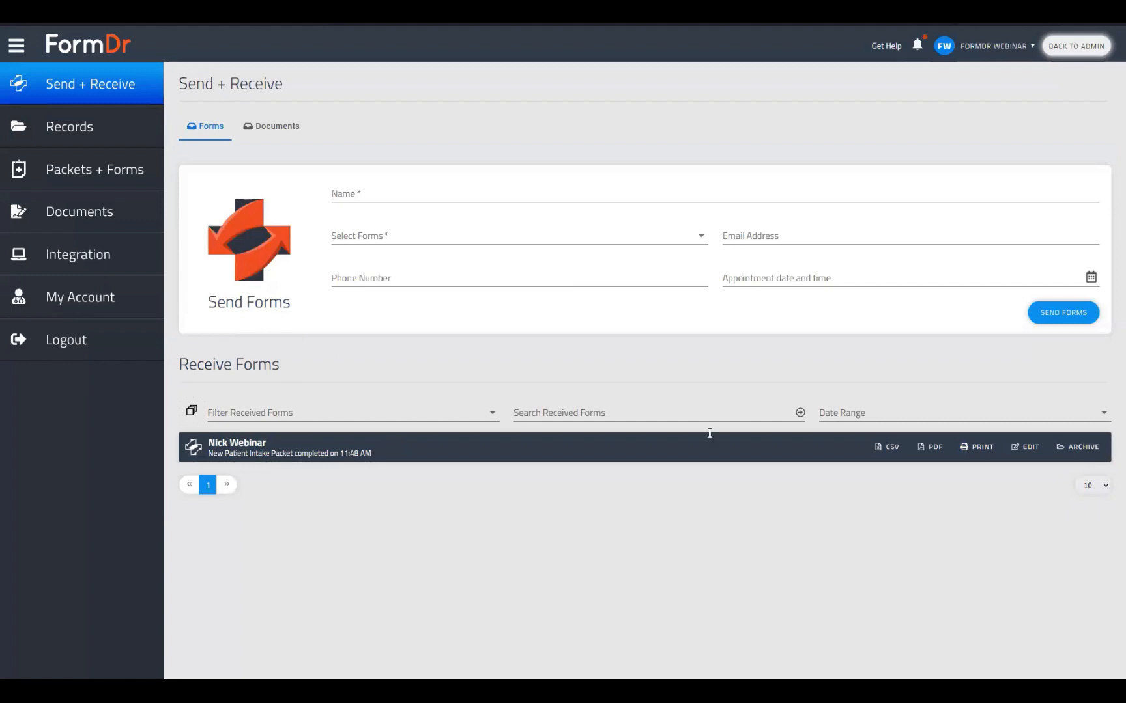
left_click(971, 448)
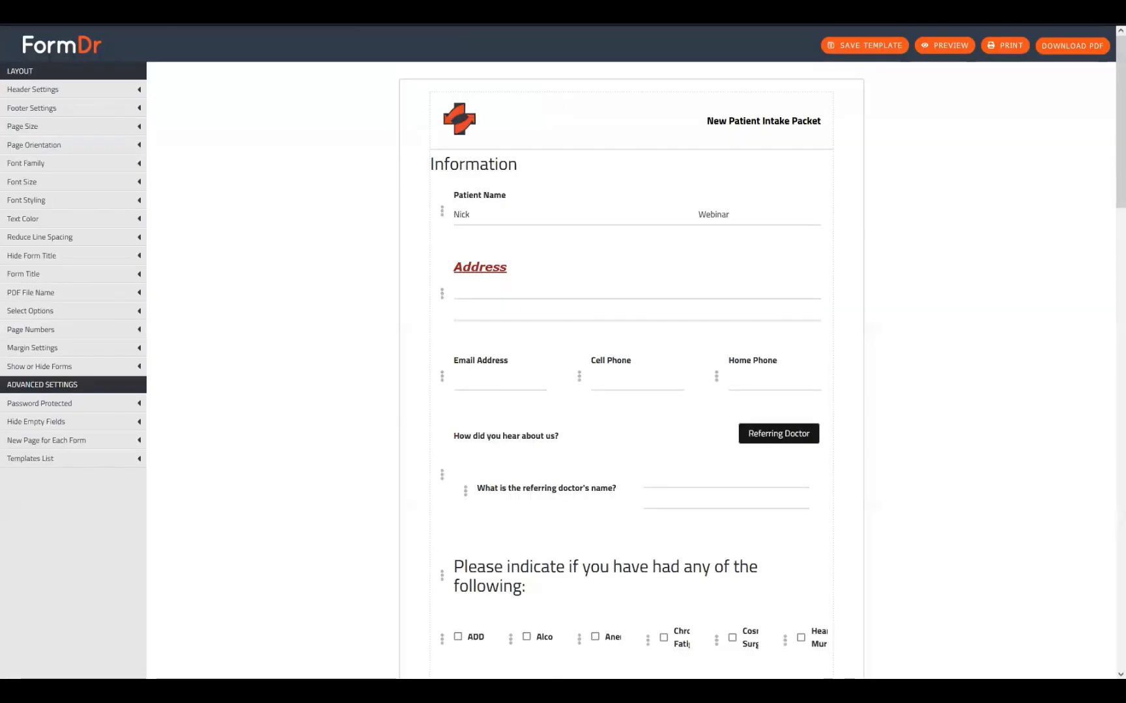
key("ctrl+w")
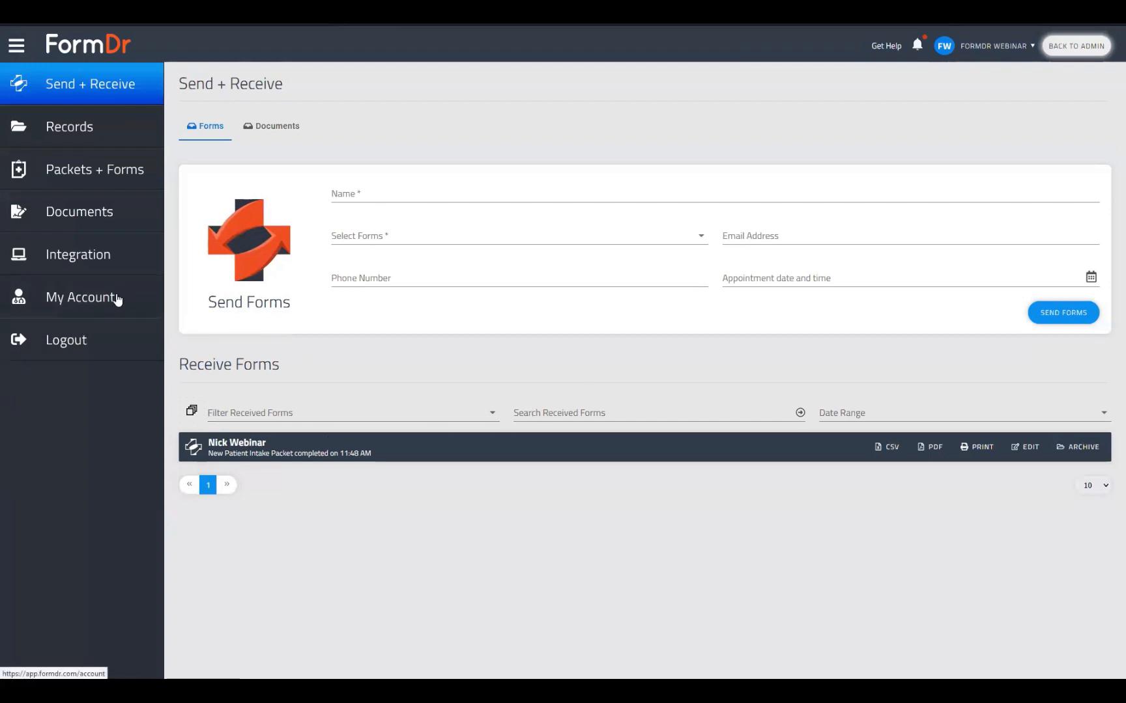
- Open the account's Support settings and look over the help topics, file attachment and question fields of the support request
left_click(118, 299)
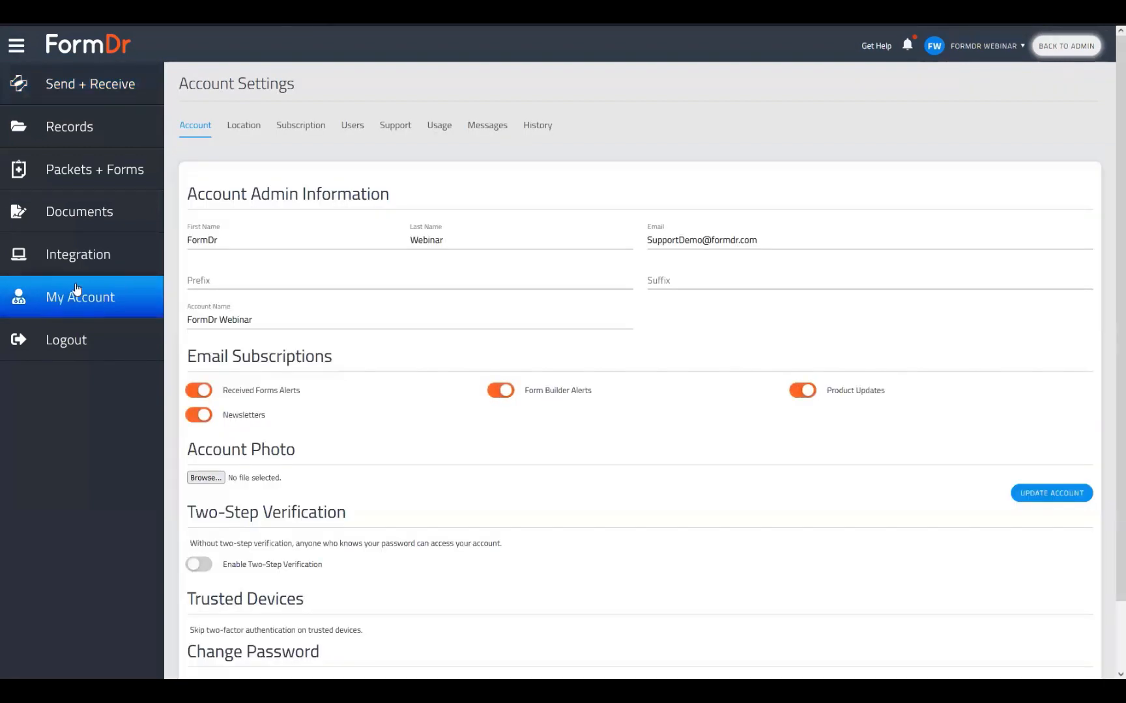
left_click(395, 126)
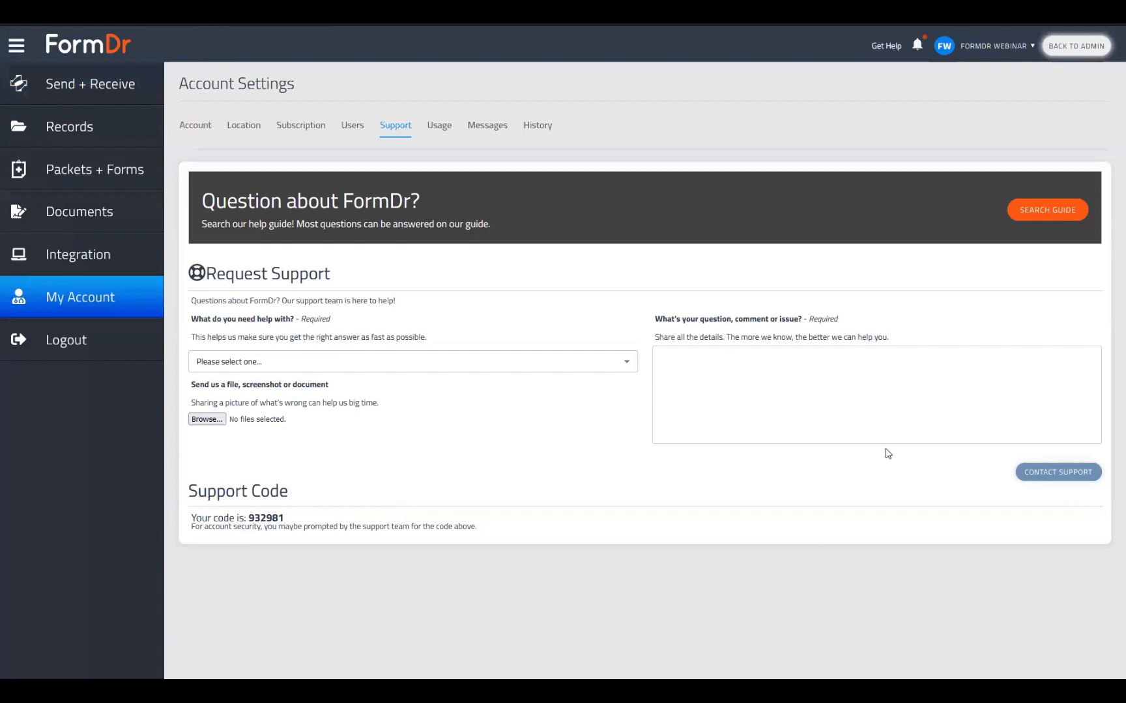
left_click(283, 363)
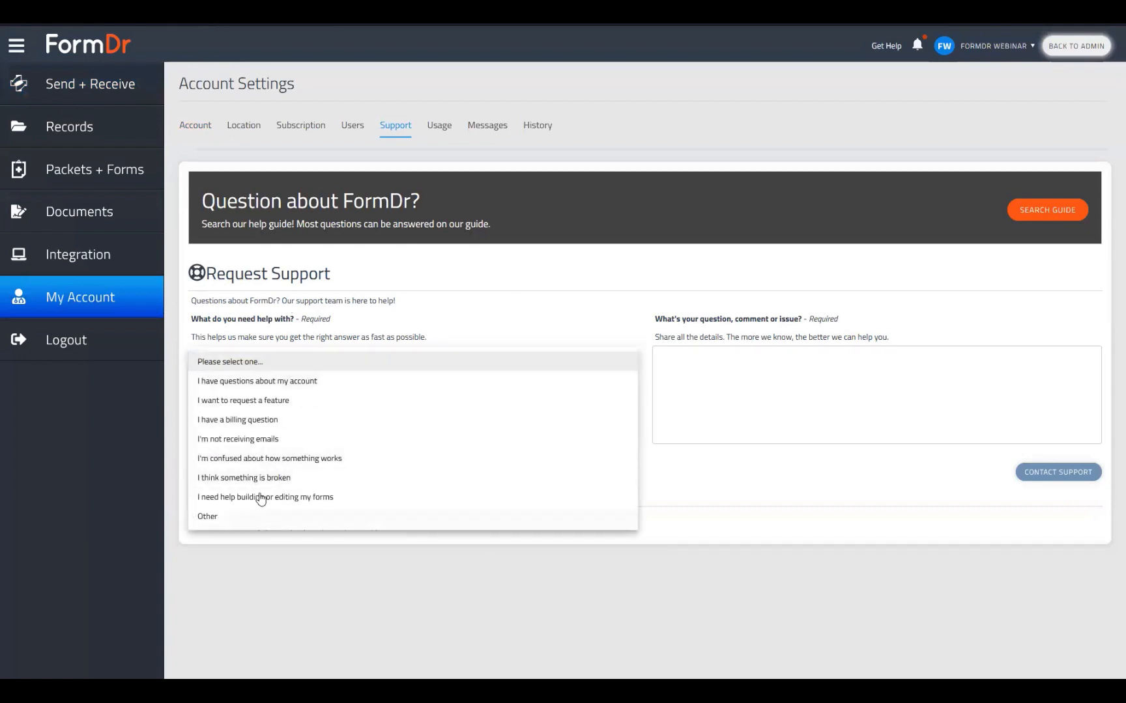
left_click(287, 344)
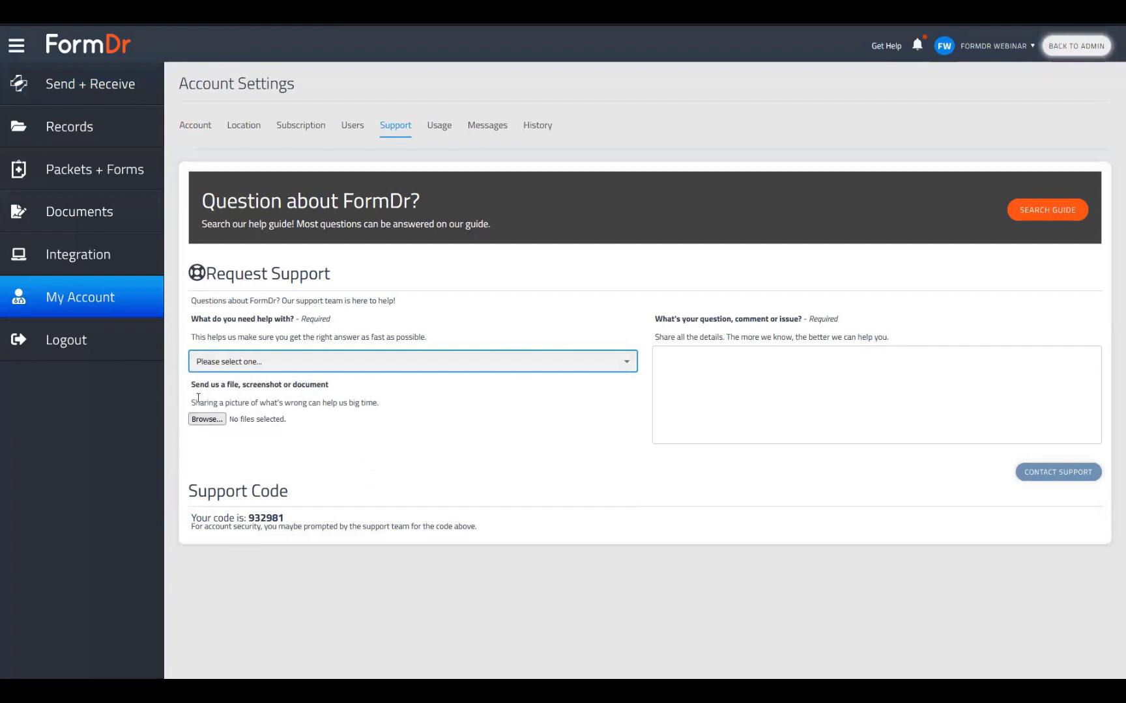
left_click_drag(198, 397, 367, 422)
left_click(390, 475)
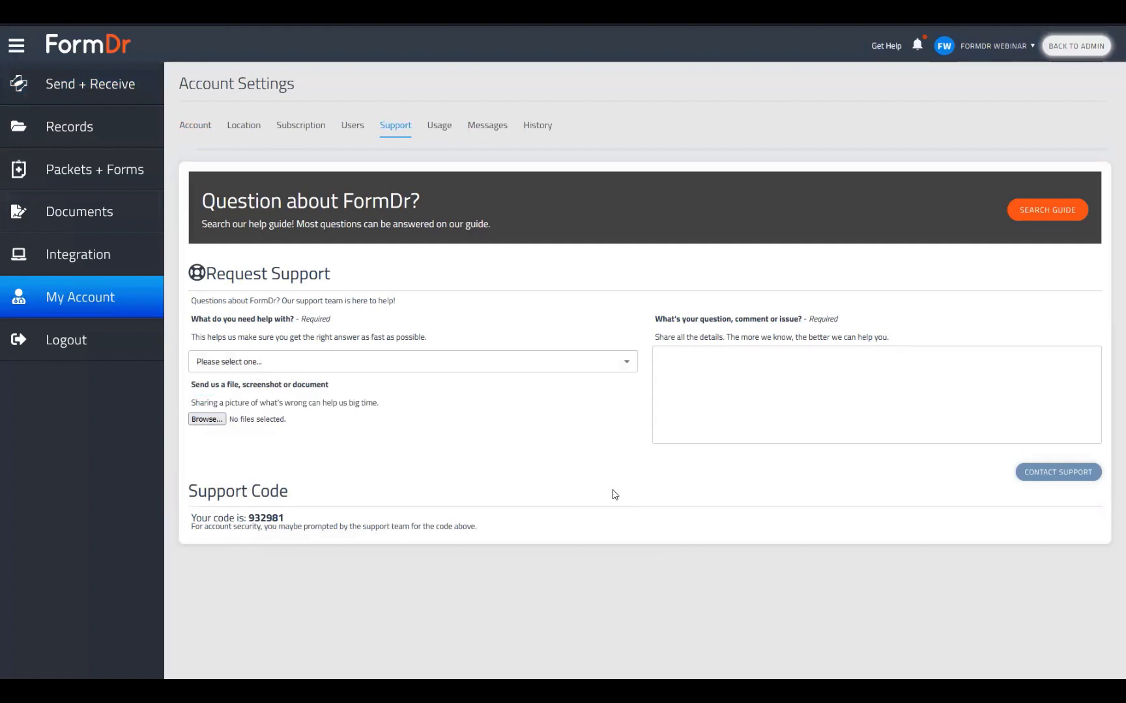
left_click(741, 390)
- Open the May 2023 Webinar Schedule article from the FormDr Updates section of the product guide
left_click(1049, 210)
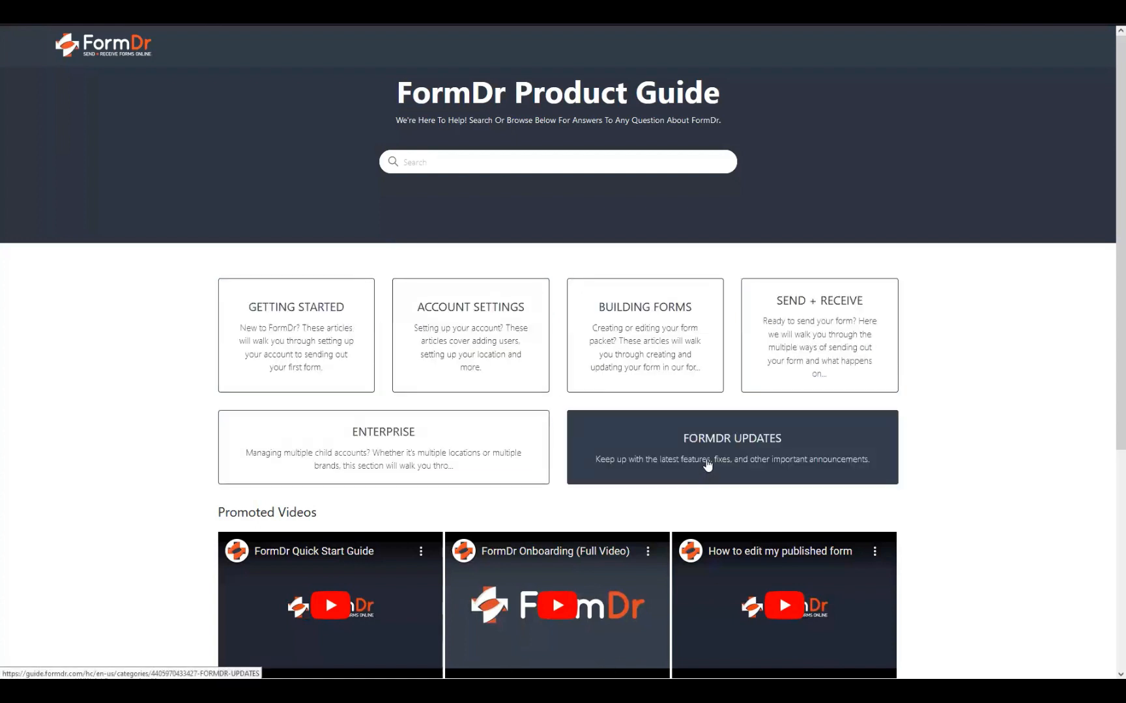
left_click(716, 448)
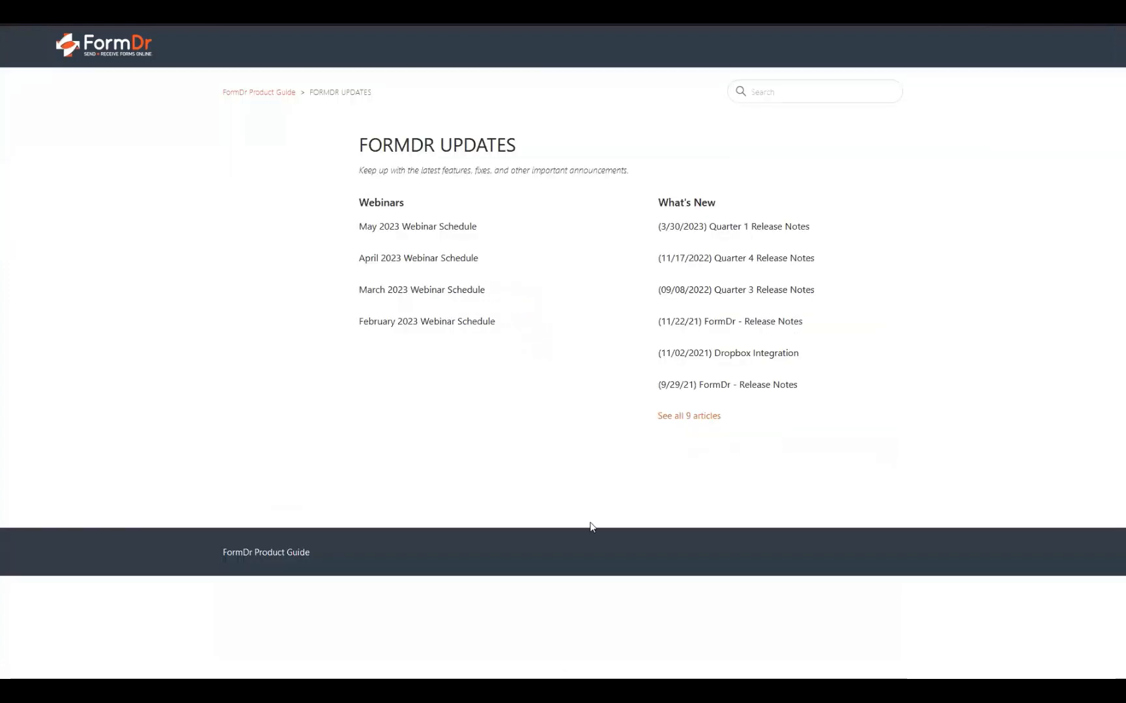
left_click(385, 227)
- Read through the Onboarding, Beginner and Advanced Form Building schedules in the May 2023 webinar article
scroll(530, 493, "down", 1)
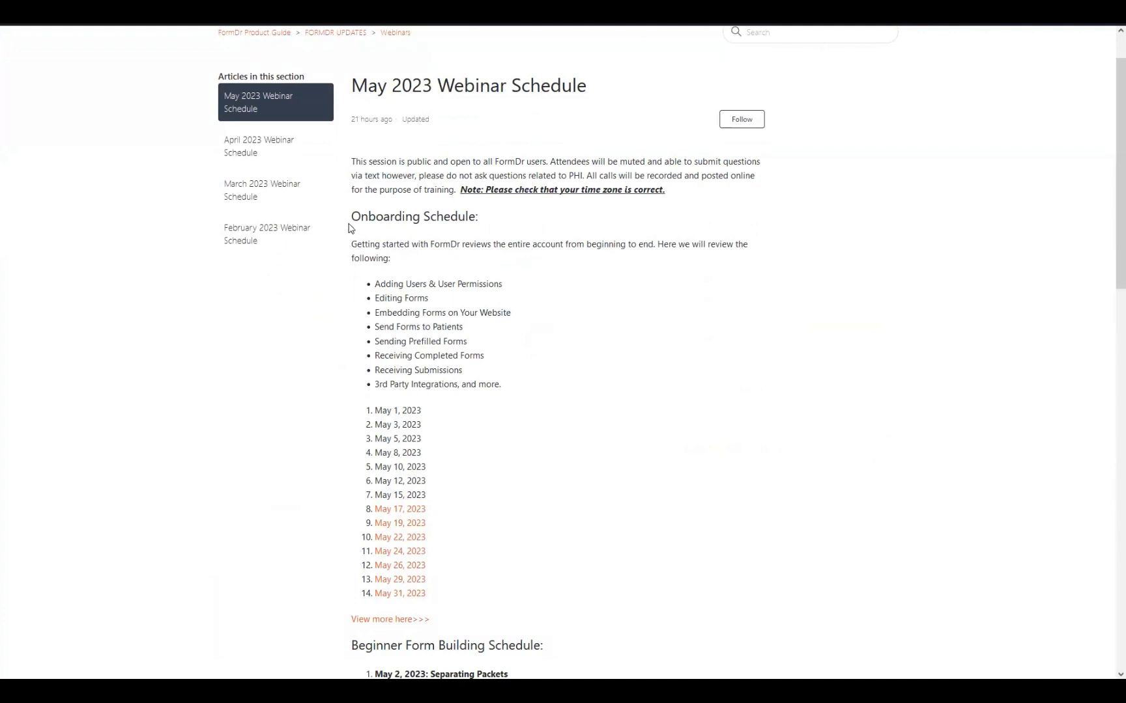
left_click_drag(352, 222, 466, 224)
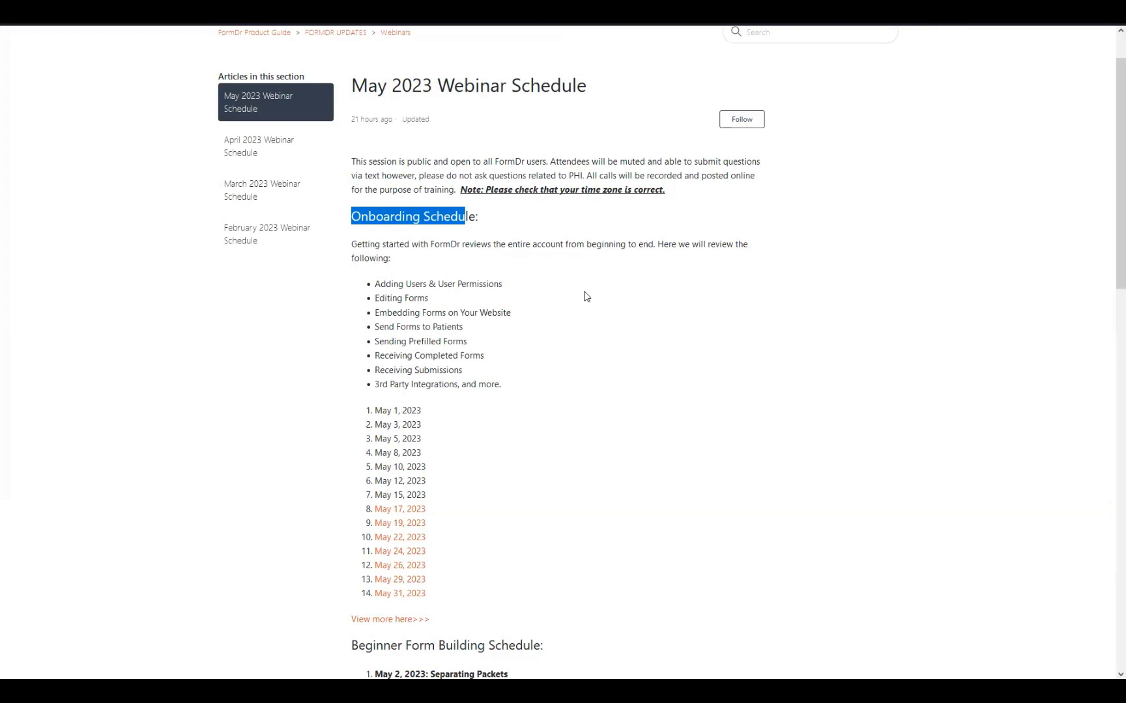
scroll(480, 316, "down", 4)
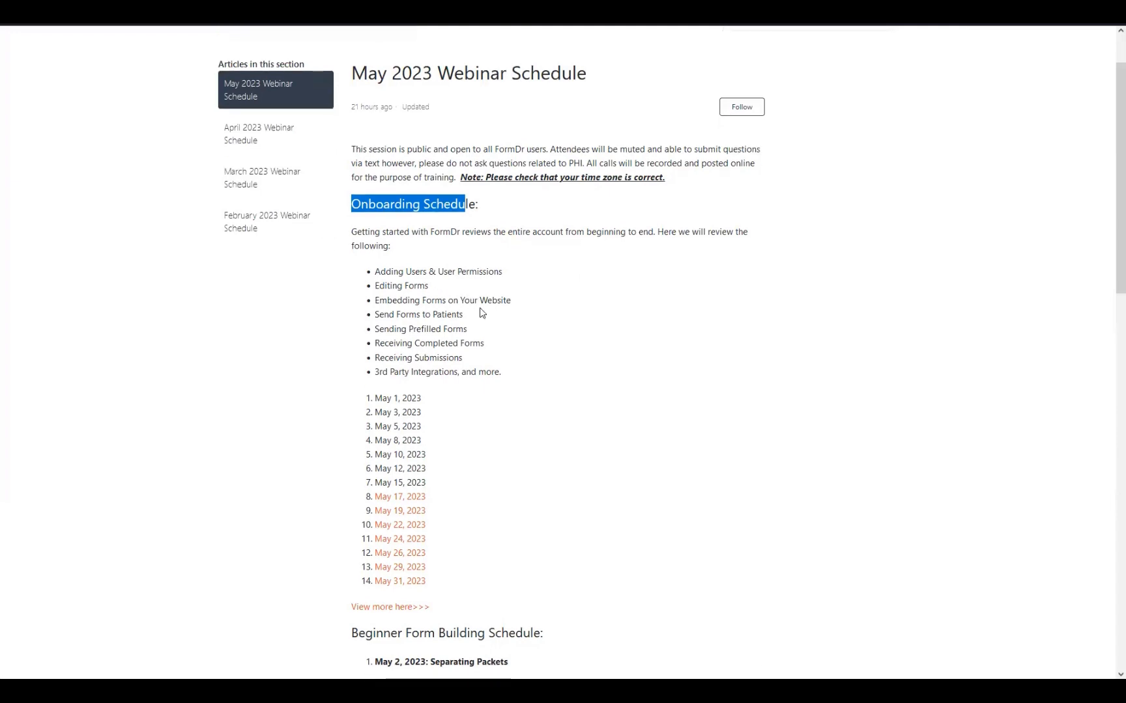
scroll(431, 176, "up", 2)
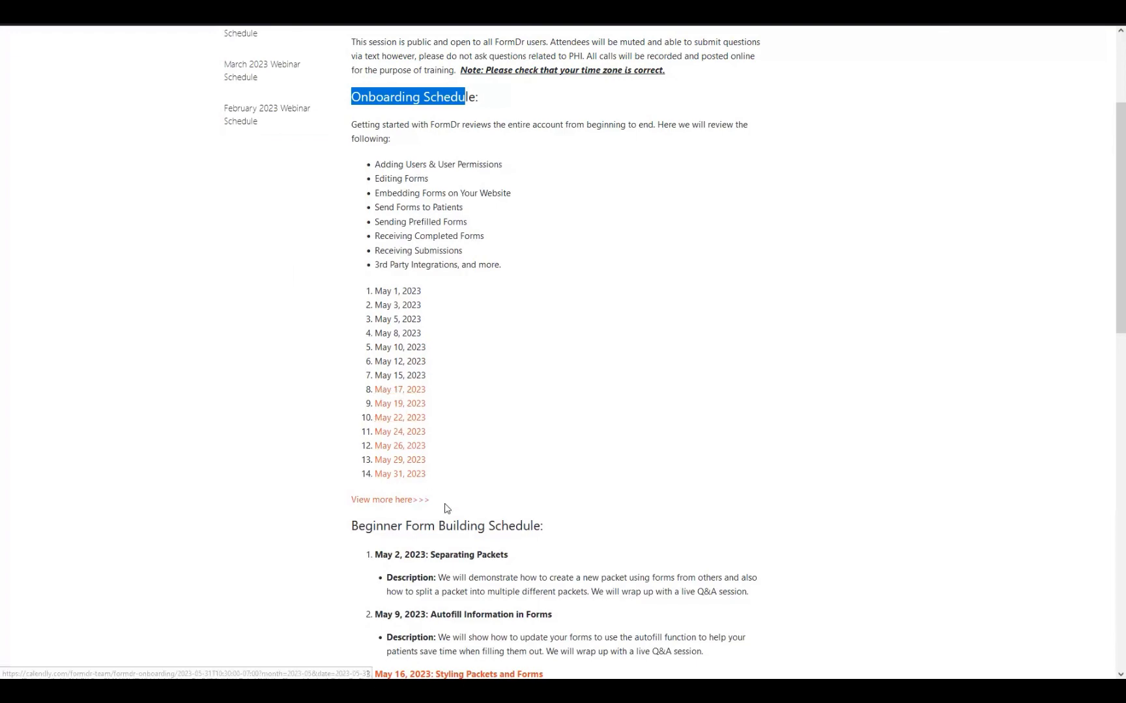
scroll(478, 287, "down", 6)
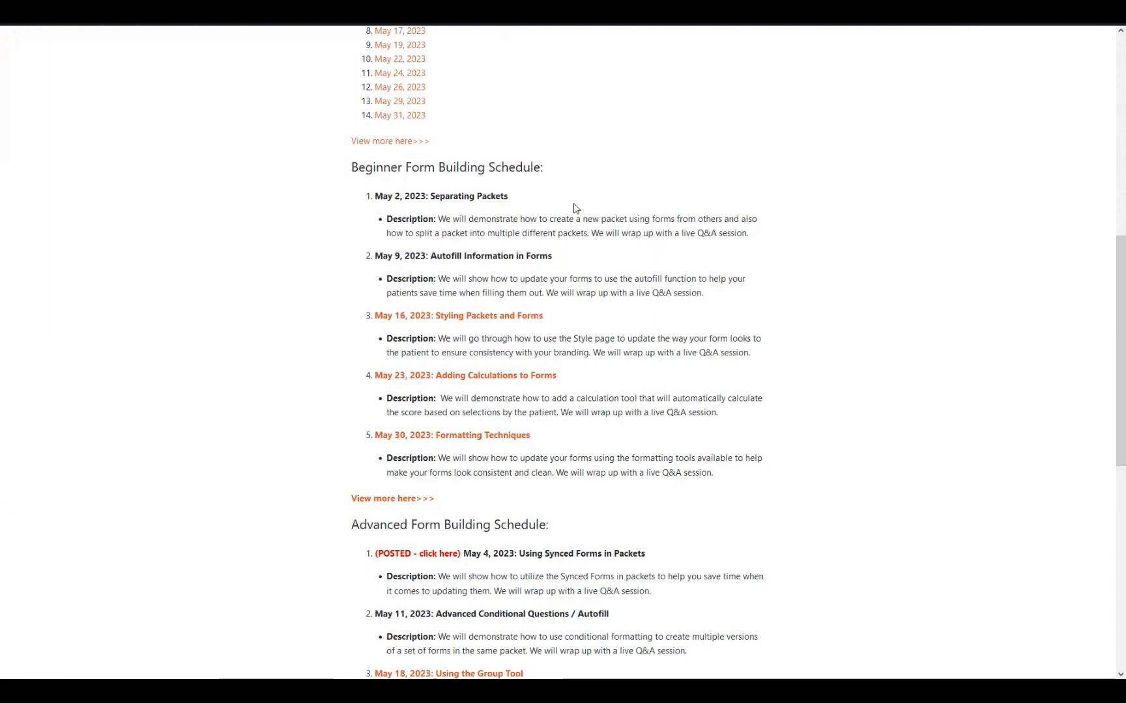
- Recheck the dates and topic descriptions of the Beginner and Advanced Form Building webinars, and return to the start of the May 2023 article
scroll(454, 273, "down", 1)
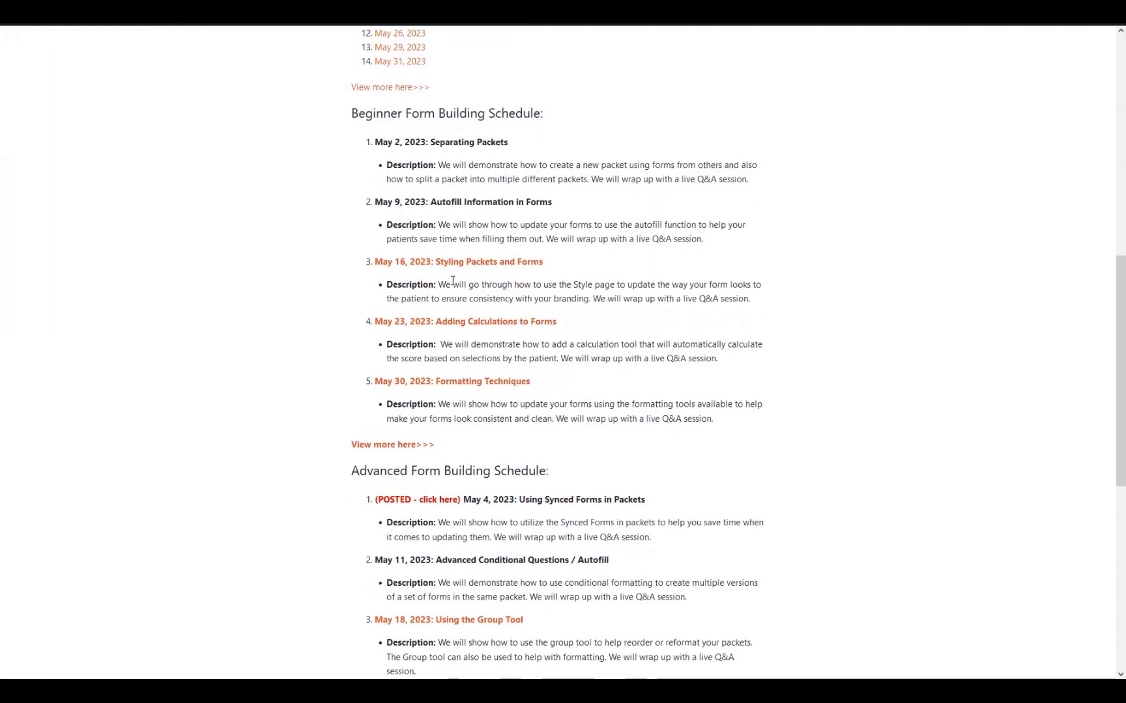
scroll(261, 155, "up", 5)
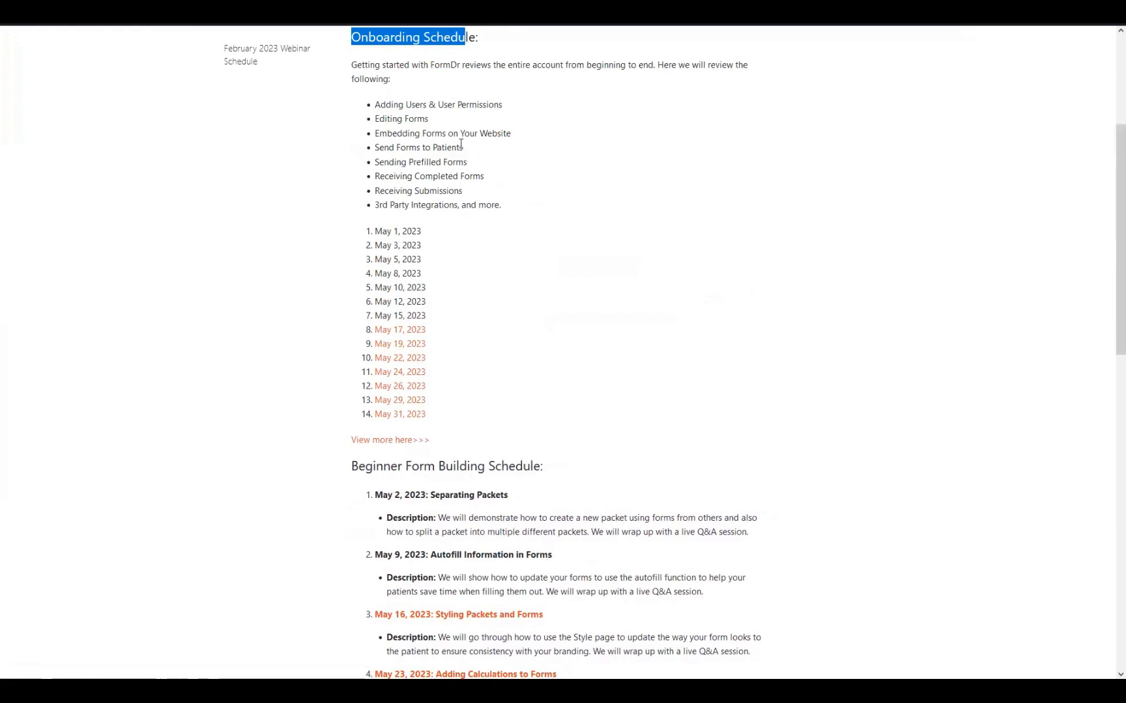
scroll(427, 418, "down", 5)
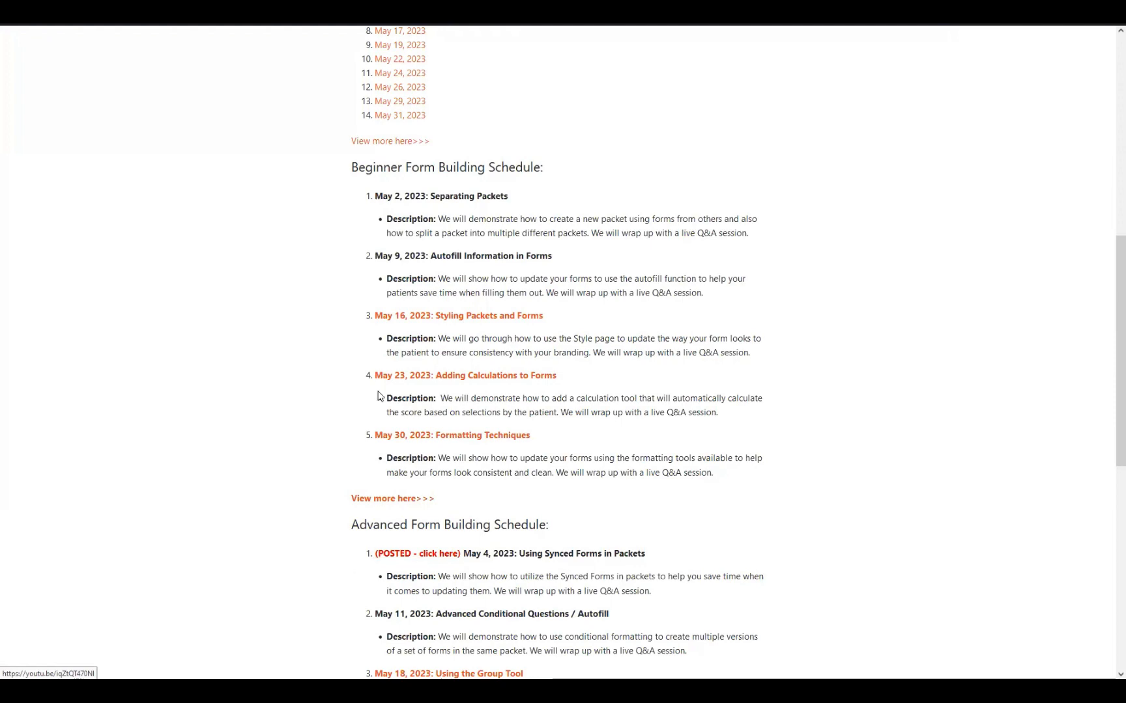
scroll(422, 572, "down", 6)
scroll(466, 555, "up", 4)
scroll(466, 555, "up", 10)
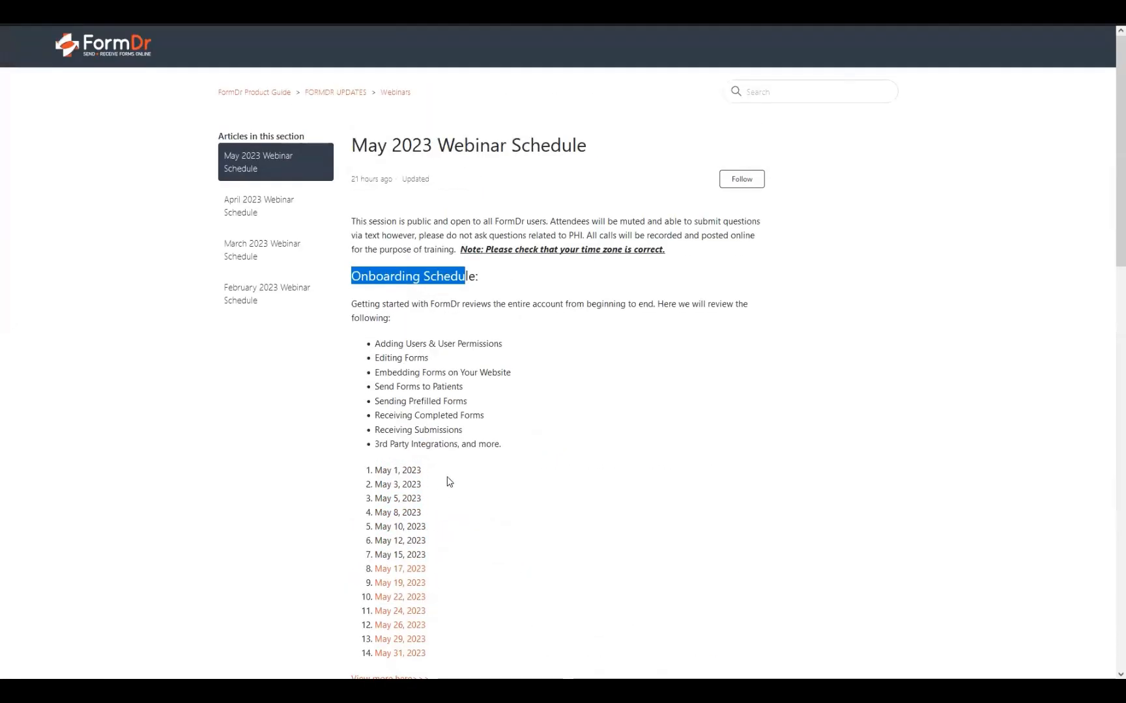
scroll(548, 455, "down", 9)
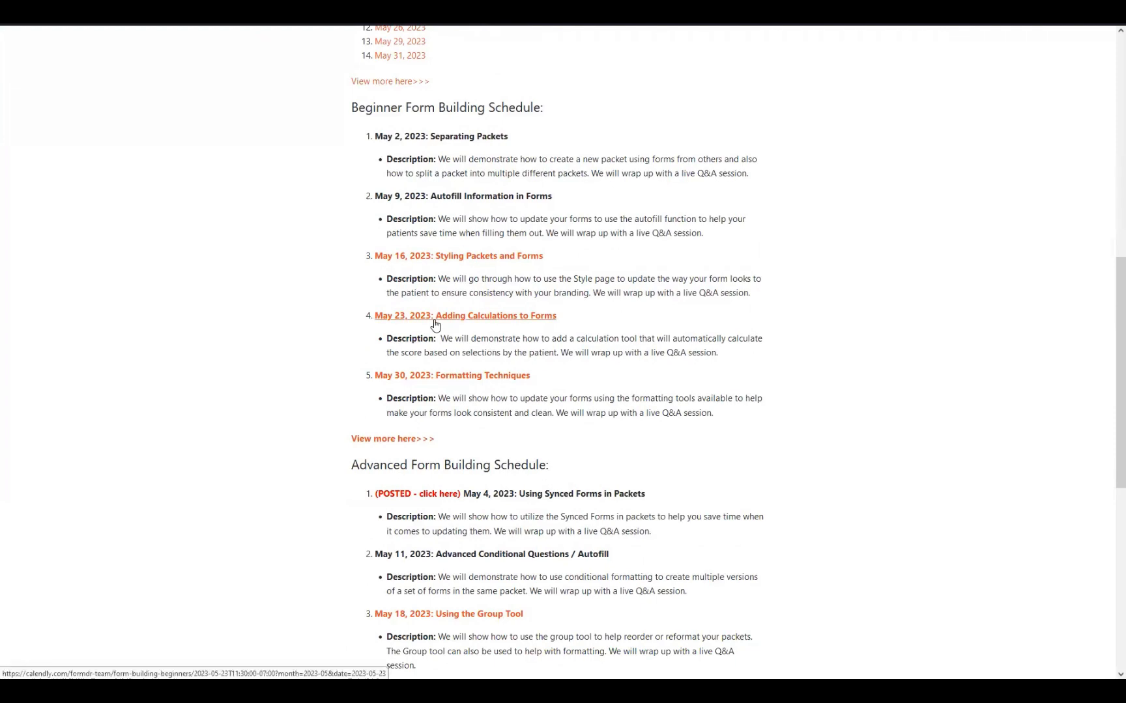
scroll(469, 365, "up", 5)
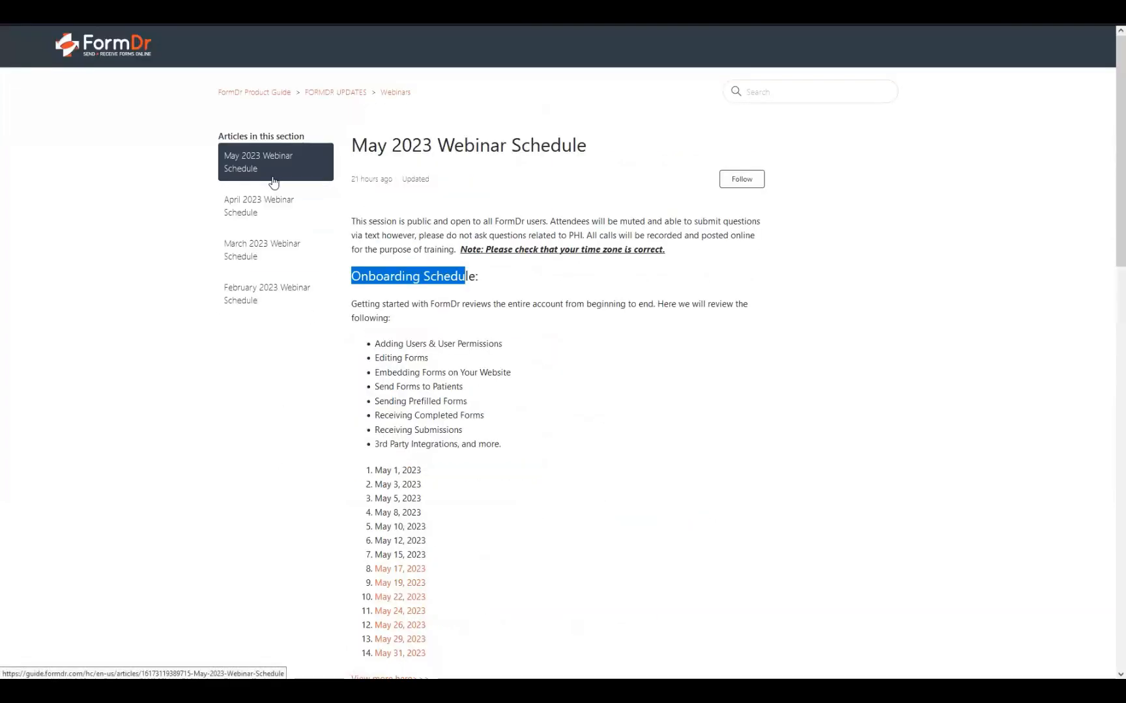